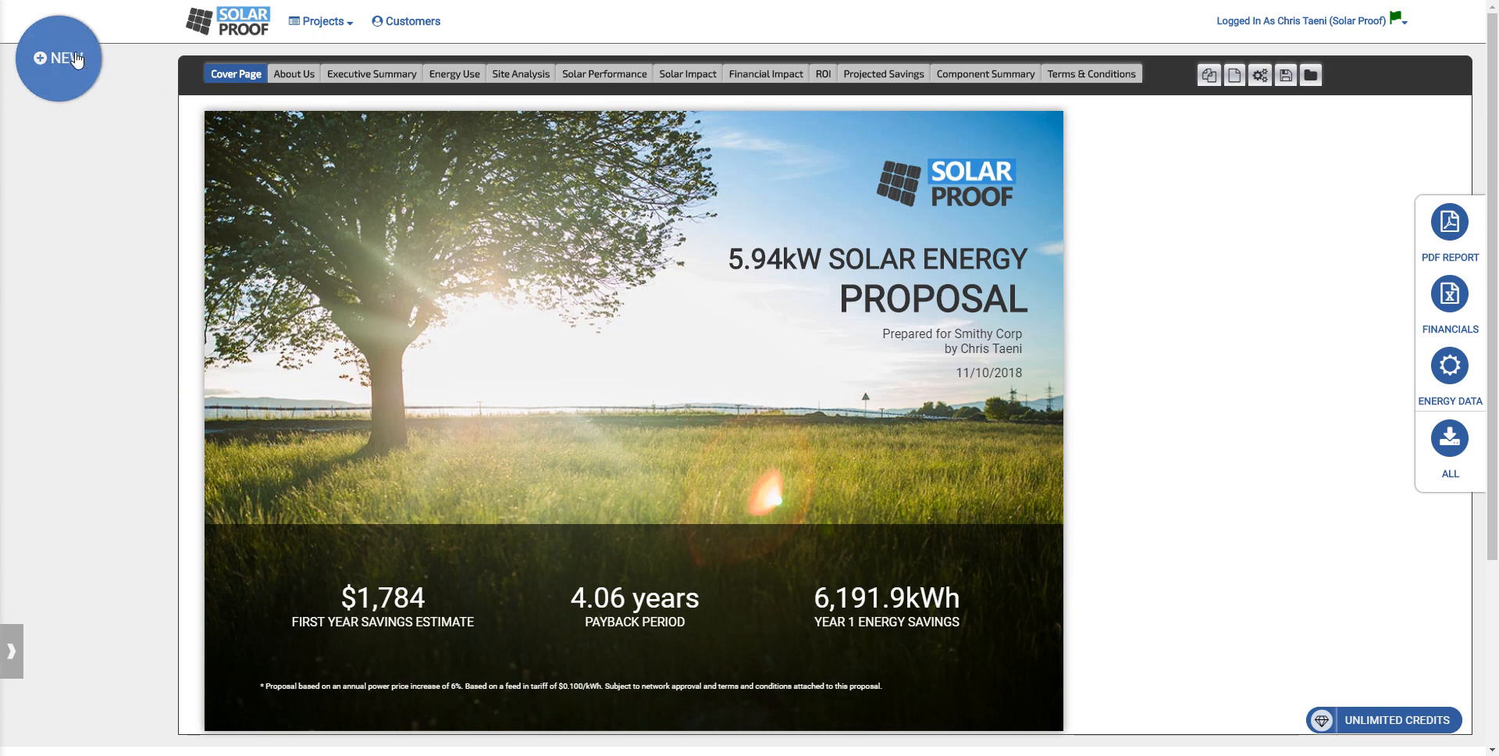
Step: Start a new project and set its site address to the suggested location in Campbelltown SA
{"action": "left_click", "coordinate": [76, 59]}
{"action": "type", "text": "516"}
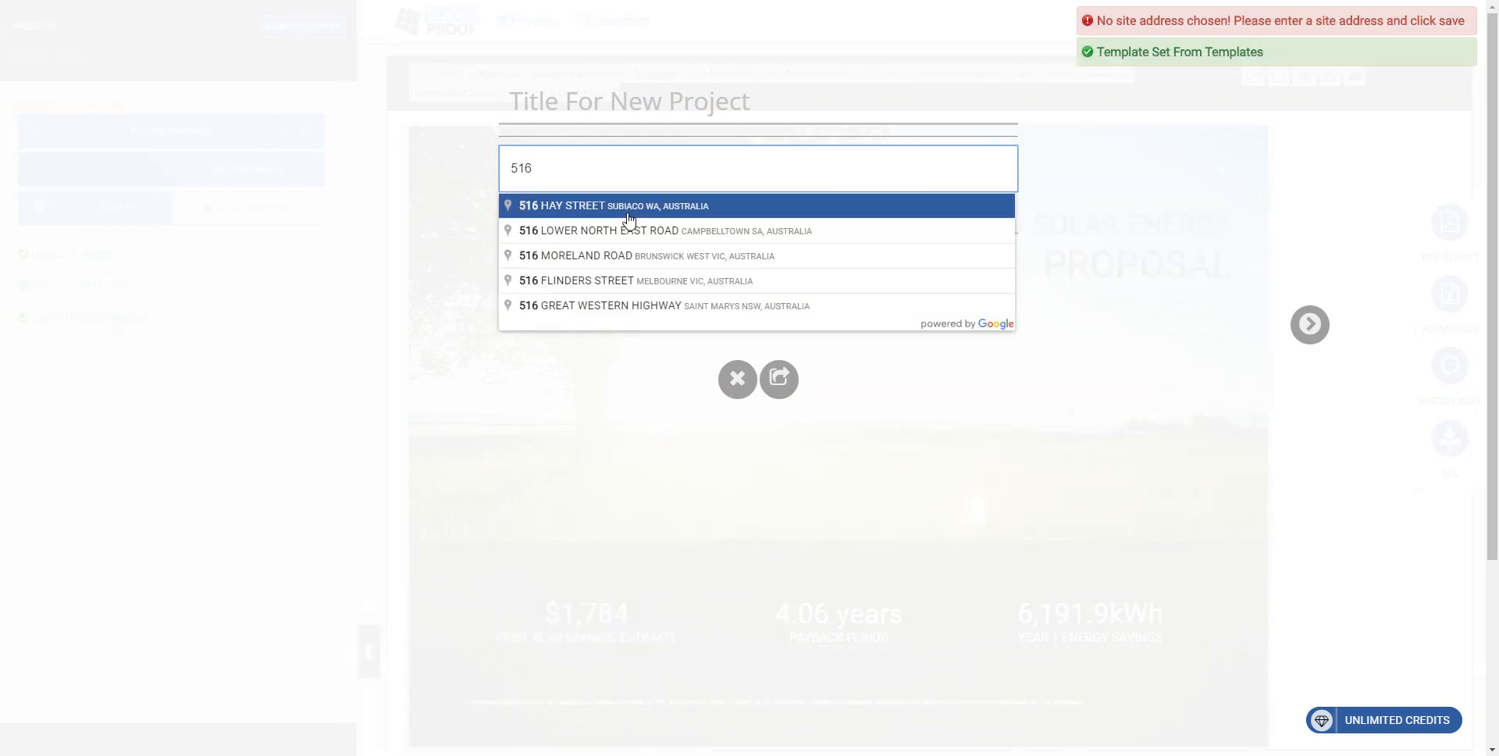
{"action": "left_click", "coordinate": [638, 232]}
Step: Title the new project "My first Solar Proof Project"
{"action": "left_click", "coordinate": [648, 103]}
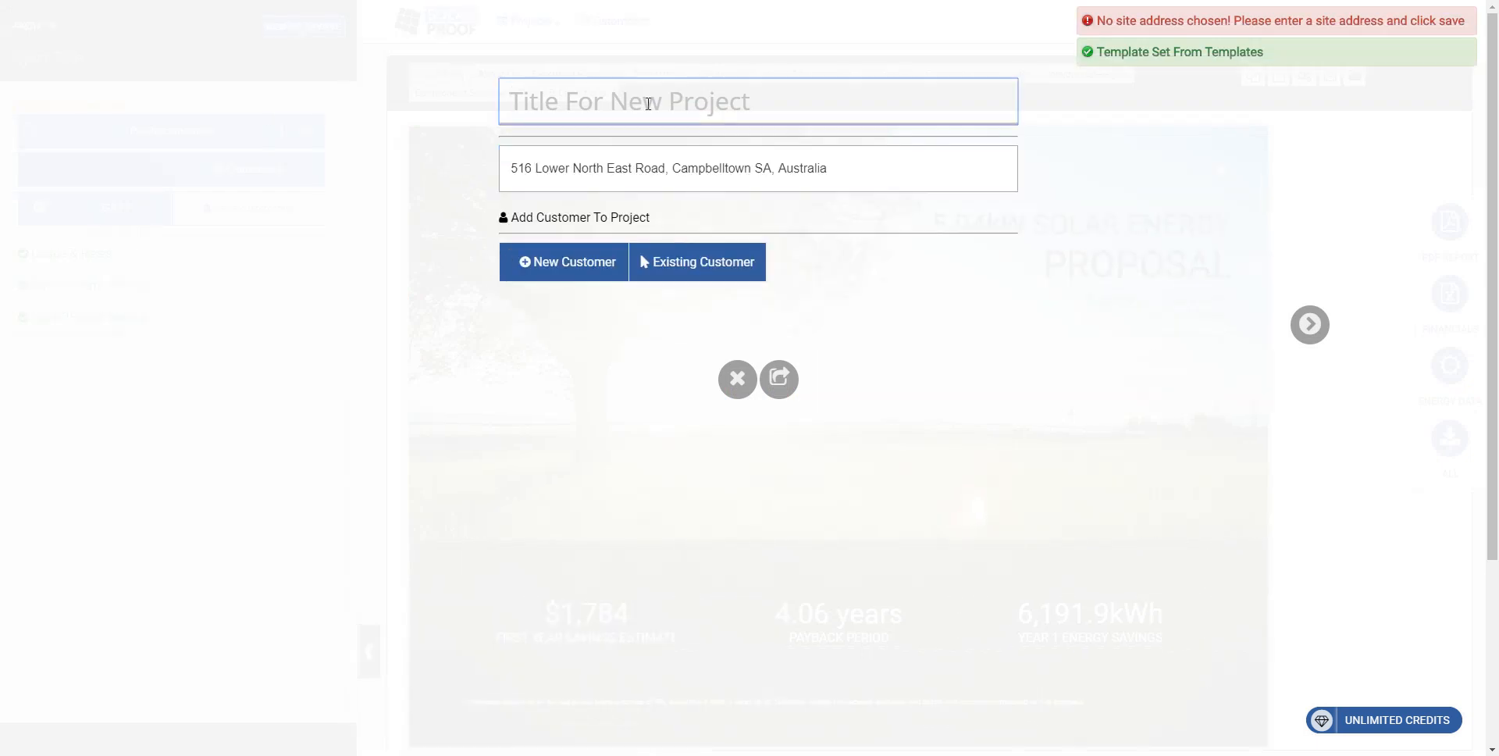
{"action": "type", "text": "My "}
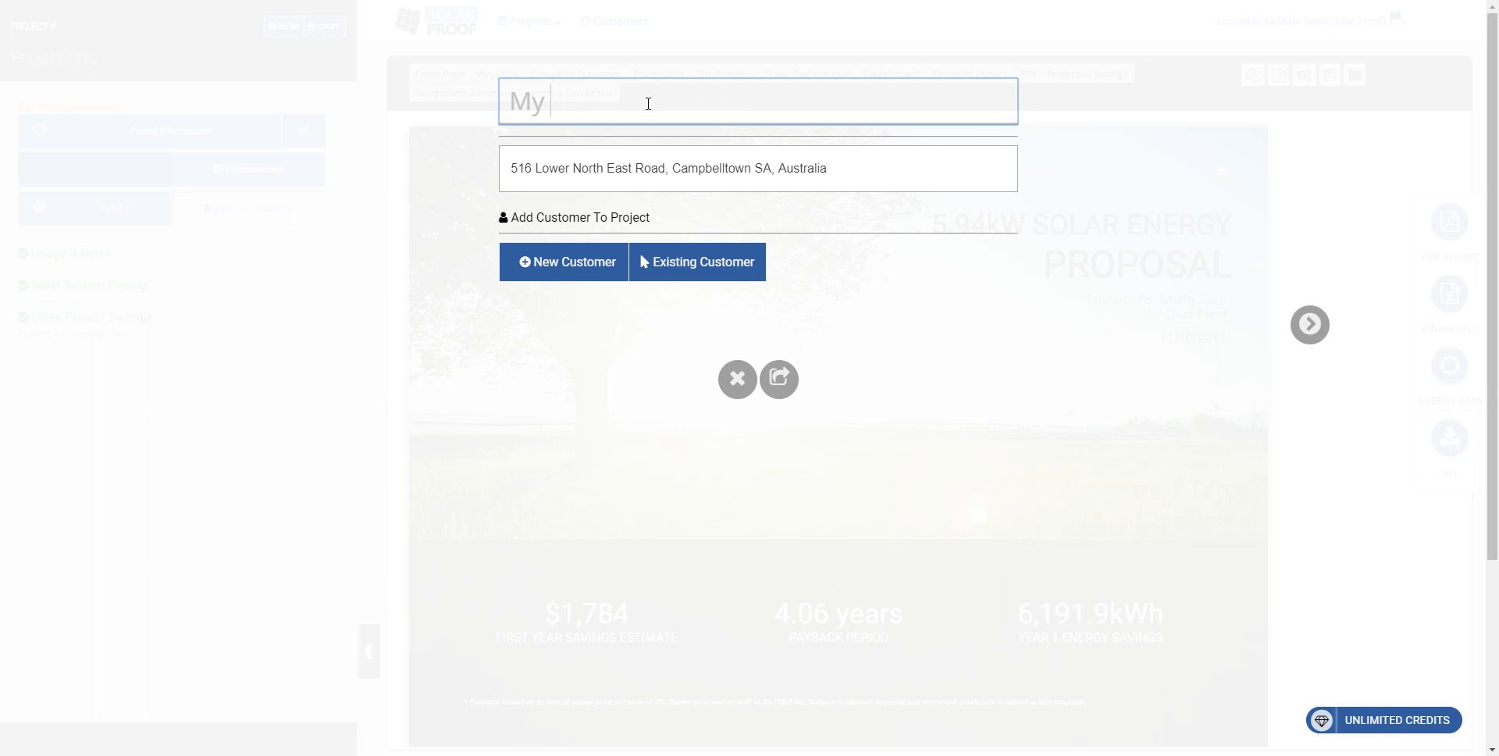
{"action": "type", "text": "first Solar P"}
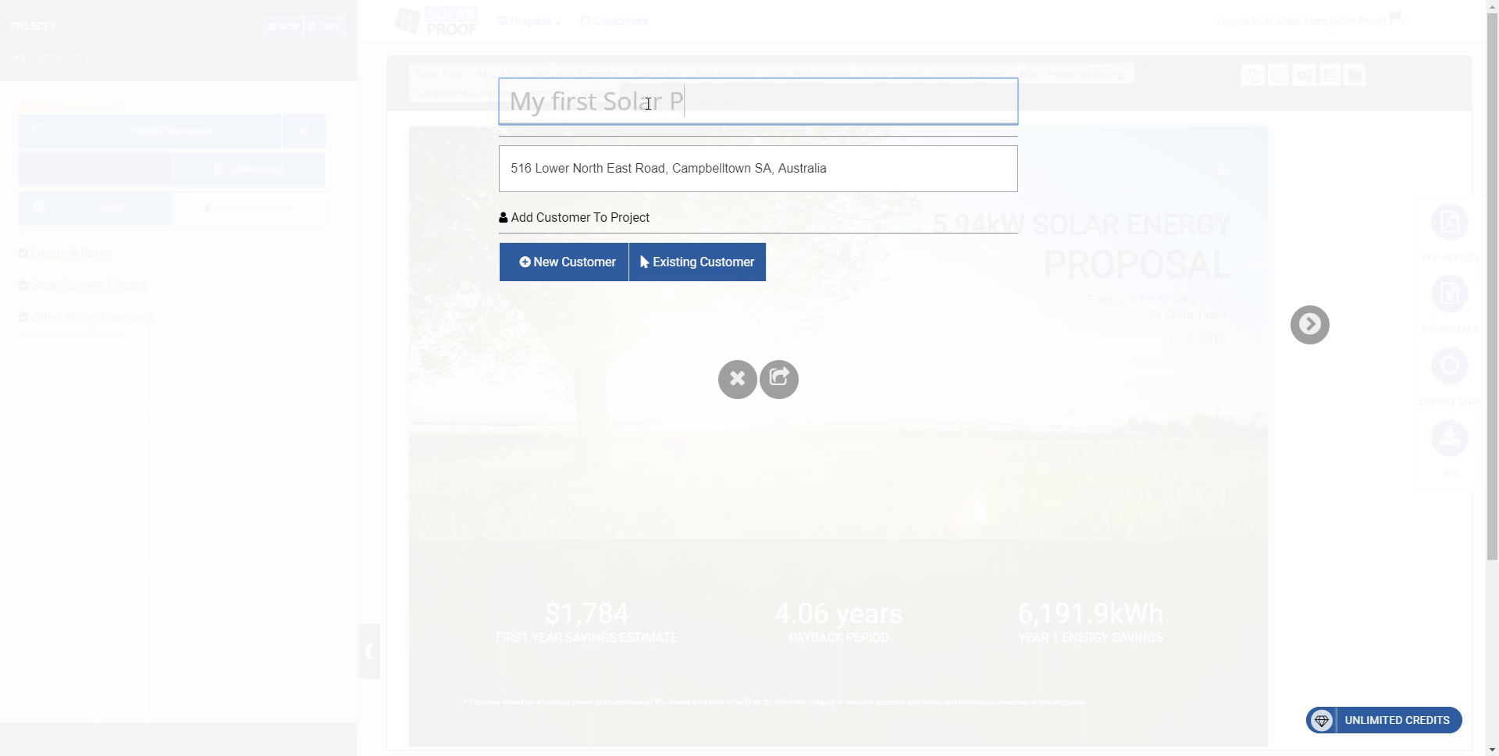
{"action": "type", "text": "roof Proje"}
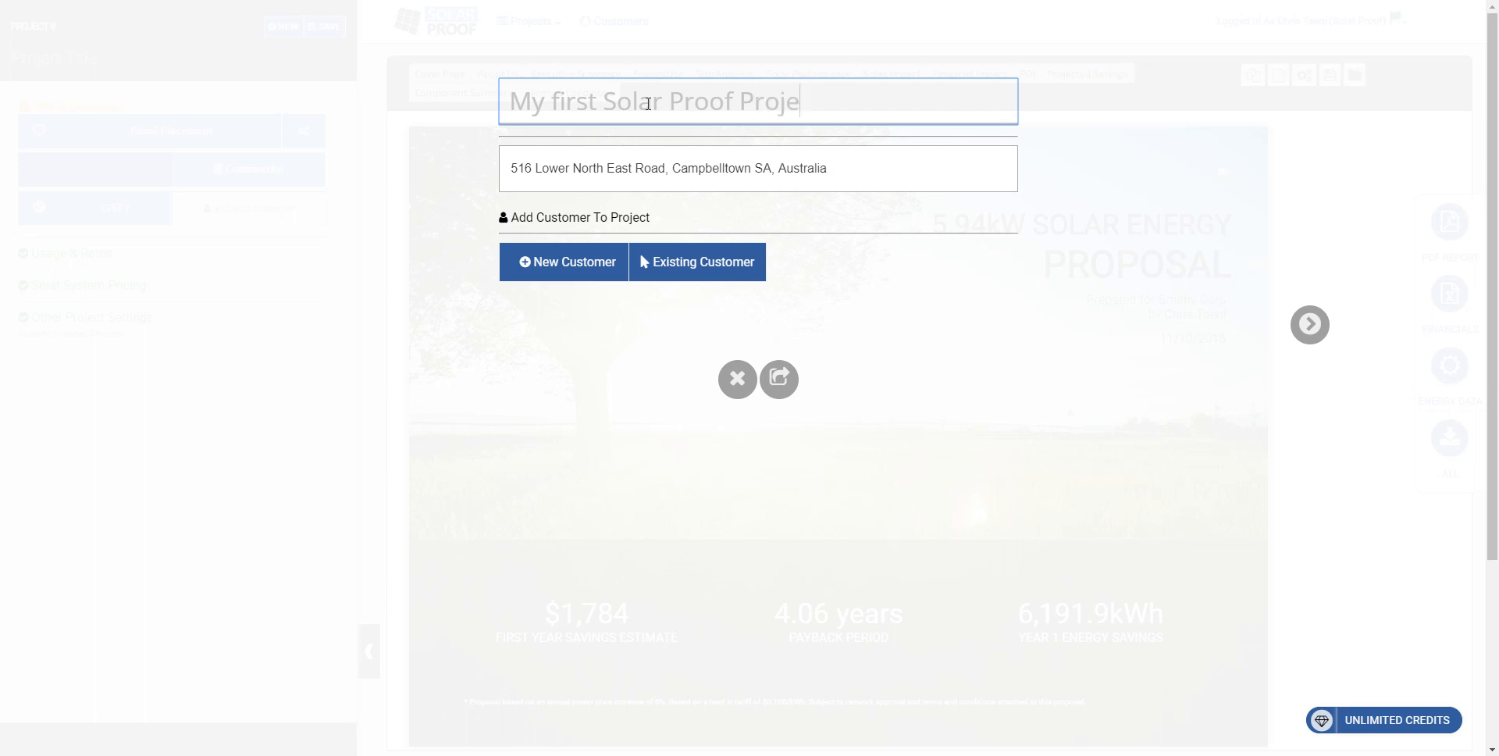
{"action": "type", "text": "ct"}
Step: Add a new residential customer to the project, entering the customer's first name and surname
{"action": "left_click", "coordinate": [568, 270]}
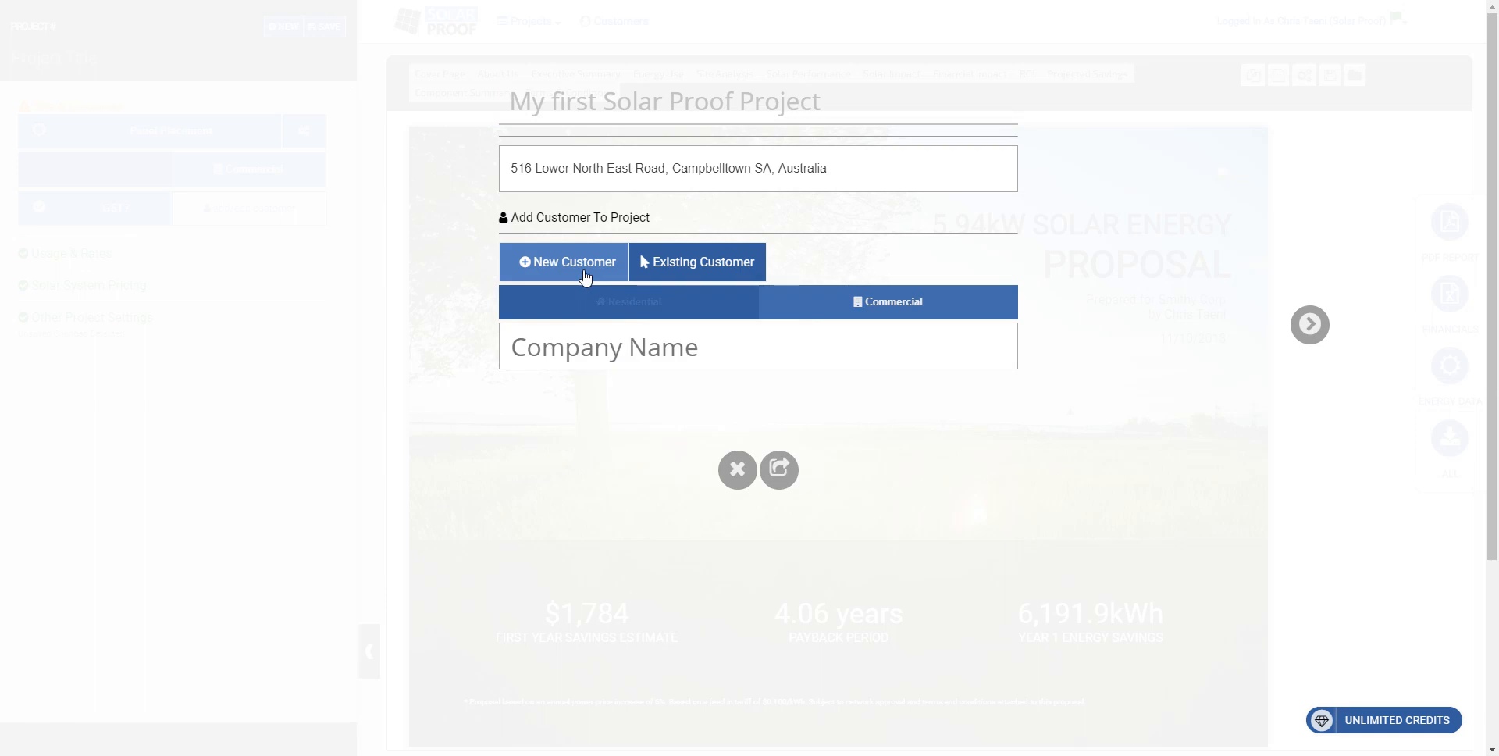
{"action": "left_click", "coordinate": [633, 309]}
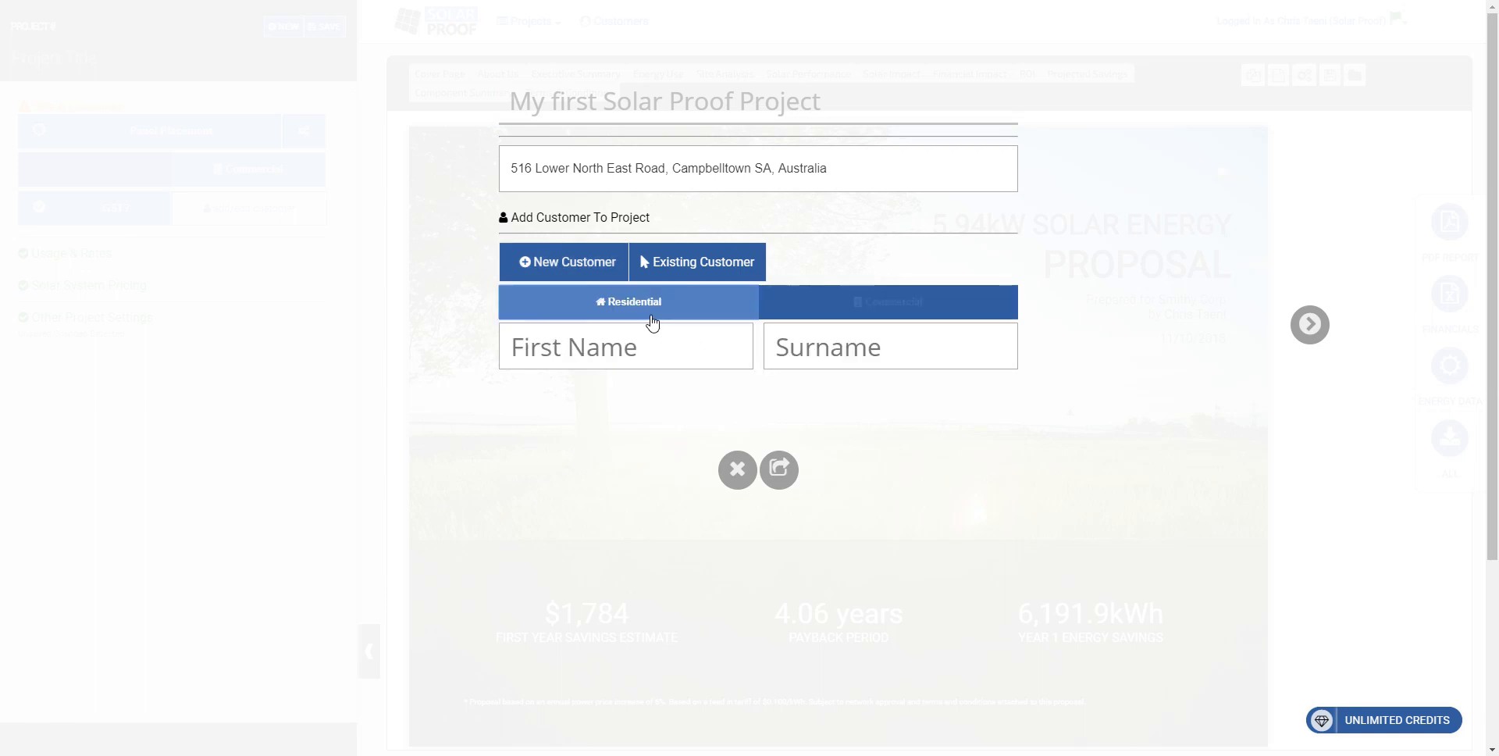
{"action": "left_click", "coordinate": [645, 348]}
{"action": "type", "text": "Jon"}
{"action": "key", "text": "Tab"}
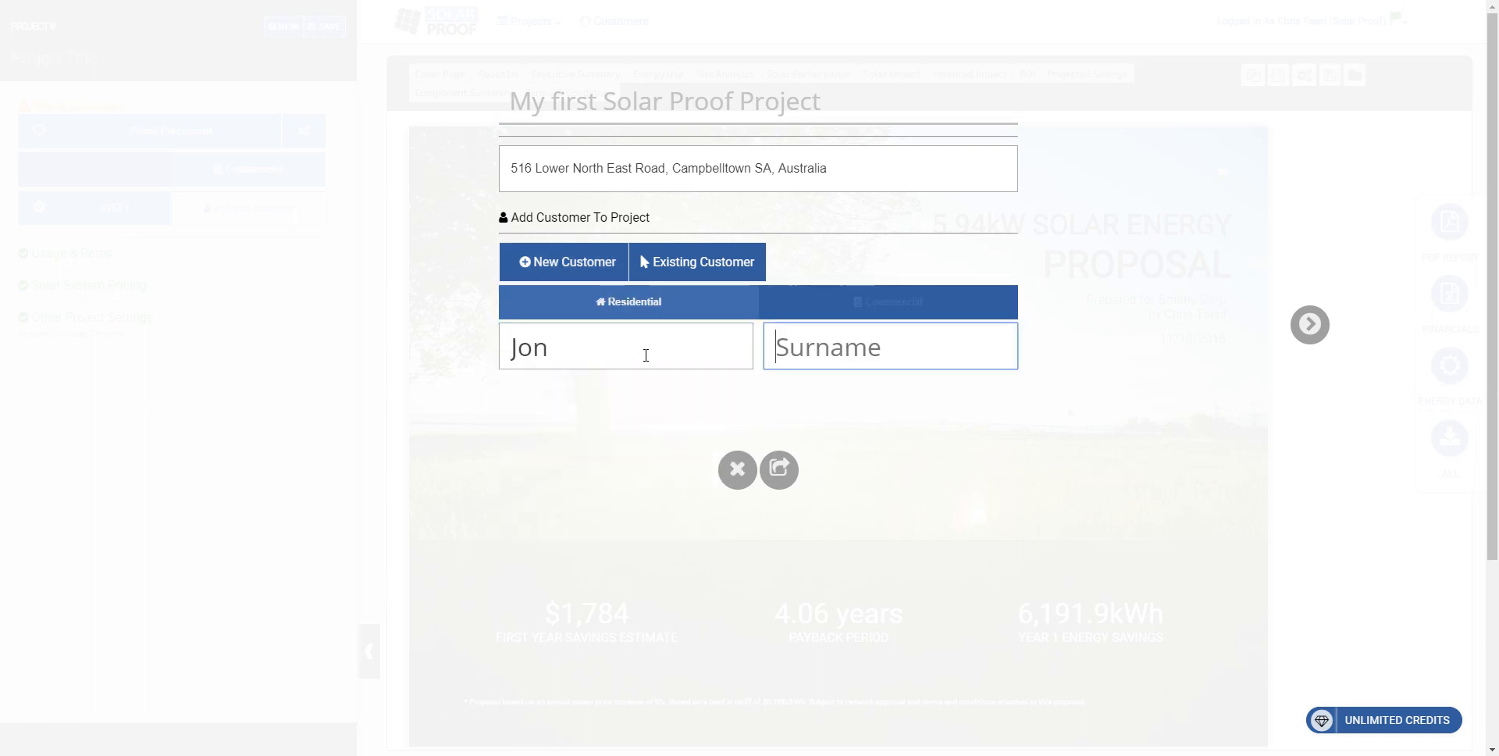
{"action": "type", "text": "Smith"}
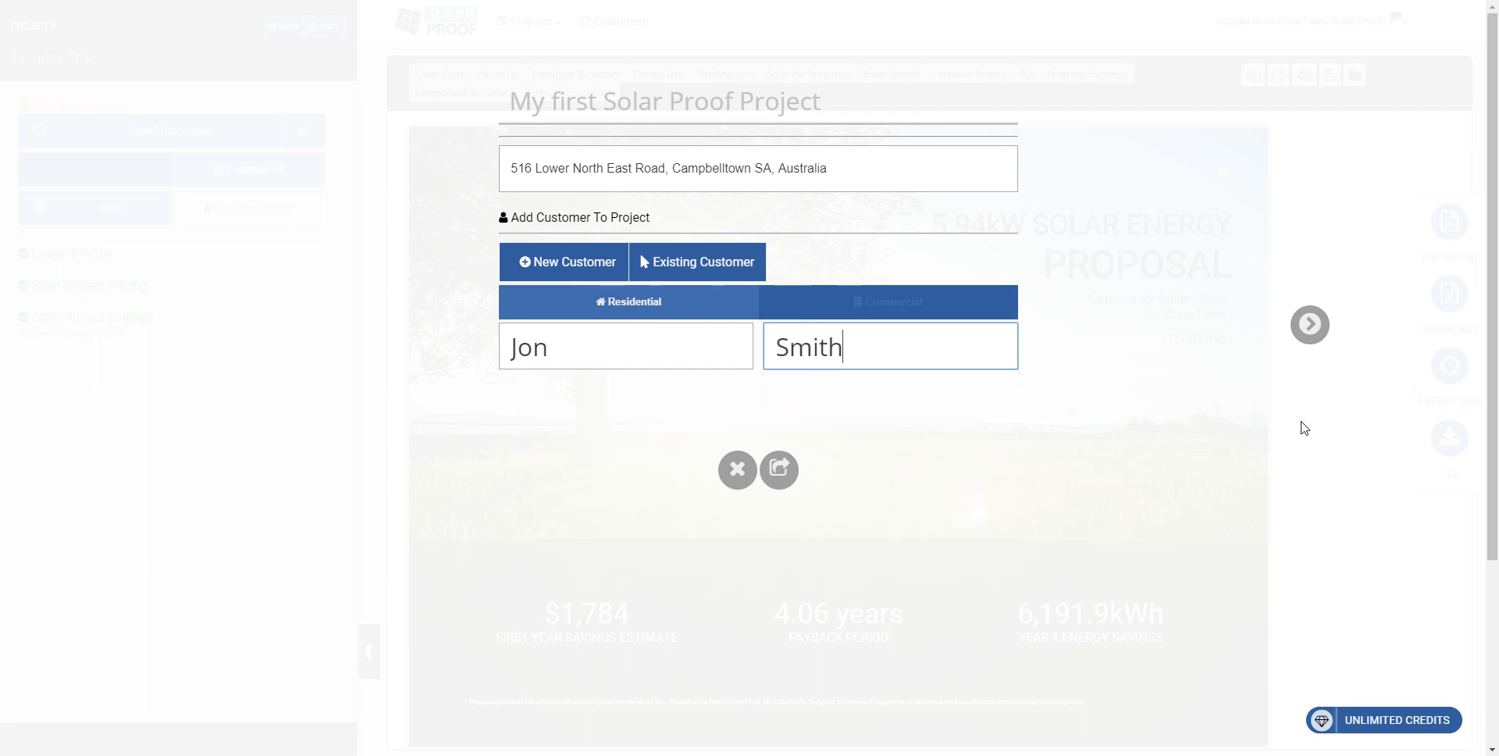
{"action": "left_click", "coordinate": [1305, 428]}
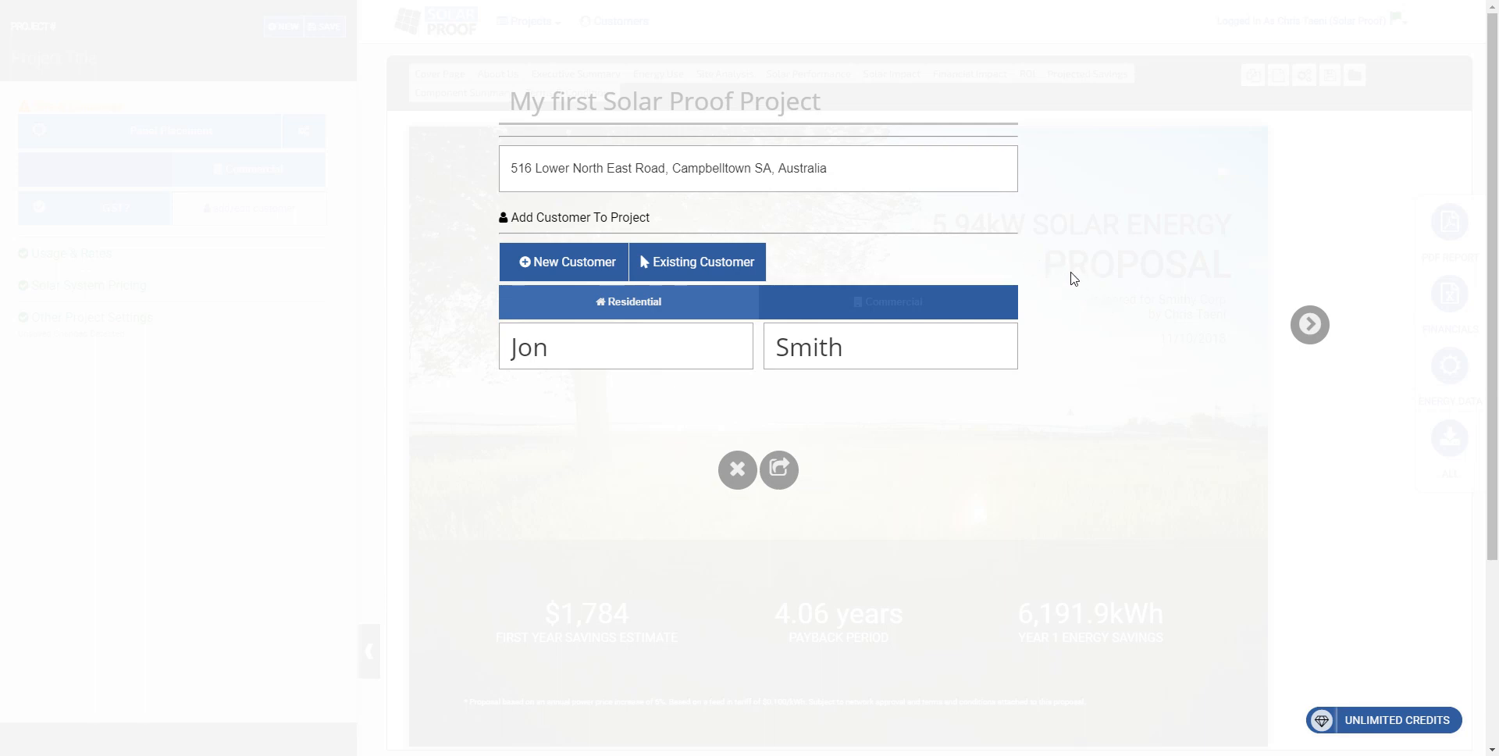
Step: Proceed to the site's panel layout map and check the chosen solar panel model and quantity
{"action": "left_click", "coordinate": [1311, 326]}
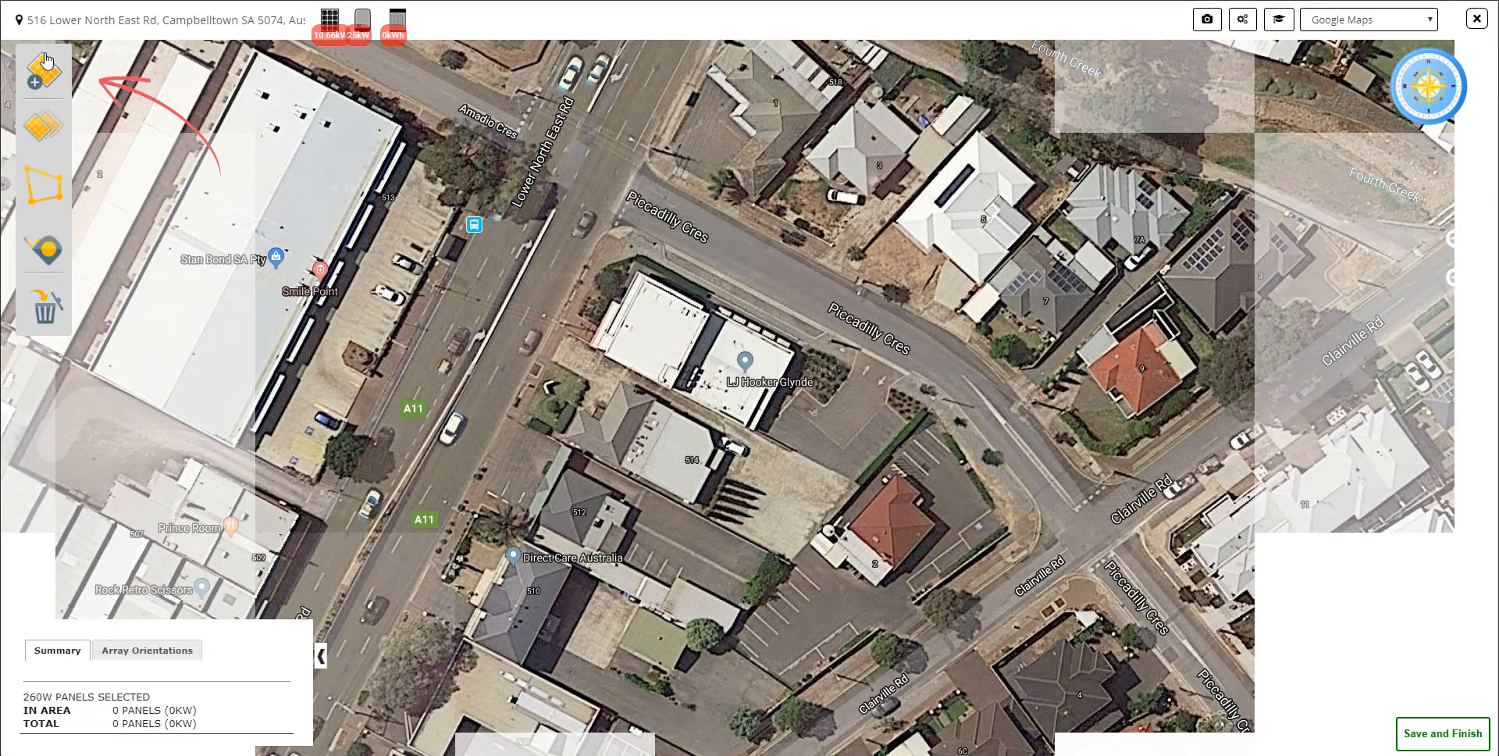
{"action": "scroll", "coordinate": [598, 377], "scroll_direction": "up", "scroll_amount": 1}
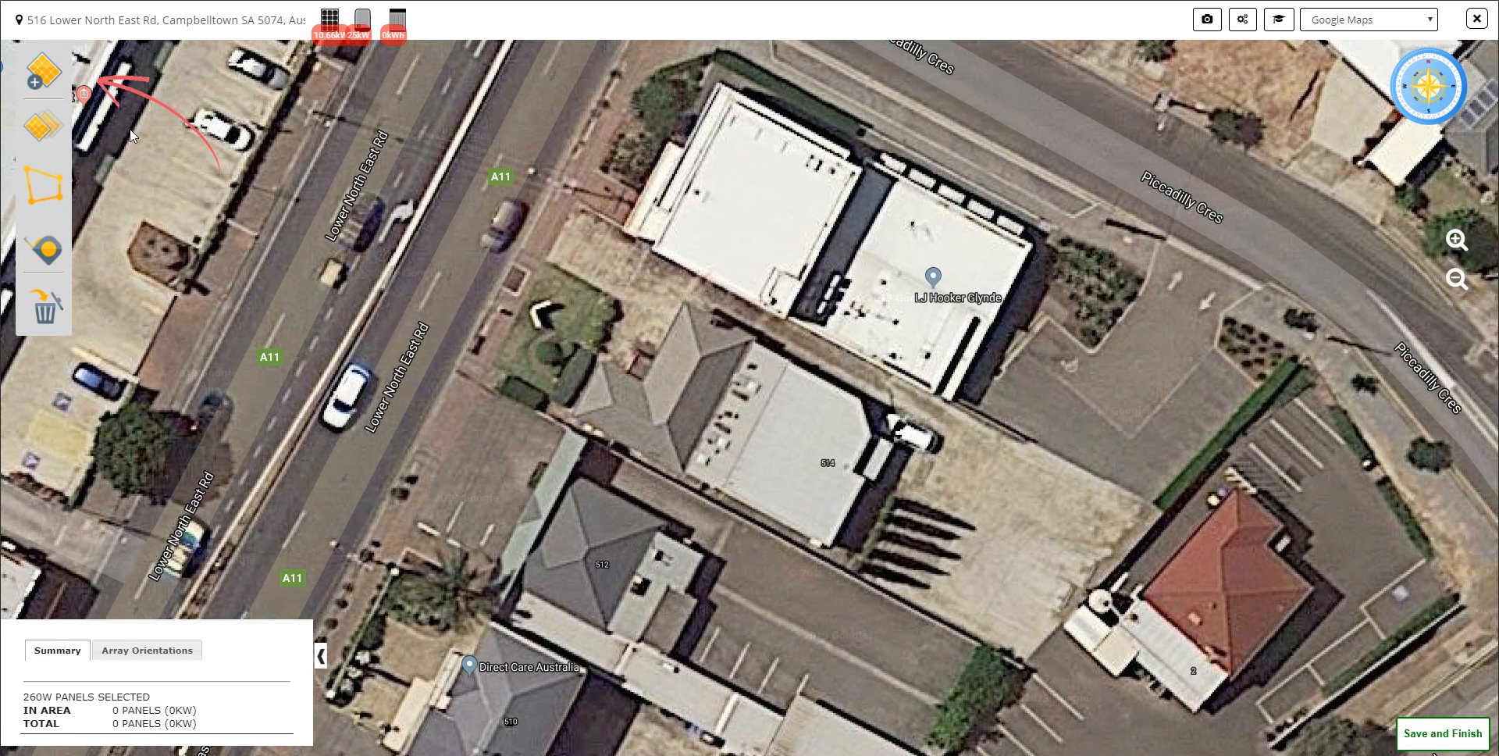
{"action": "left_click", "coordinate": [328, 21]}
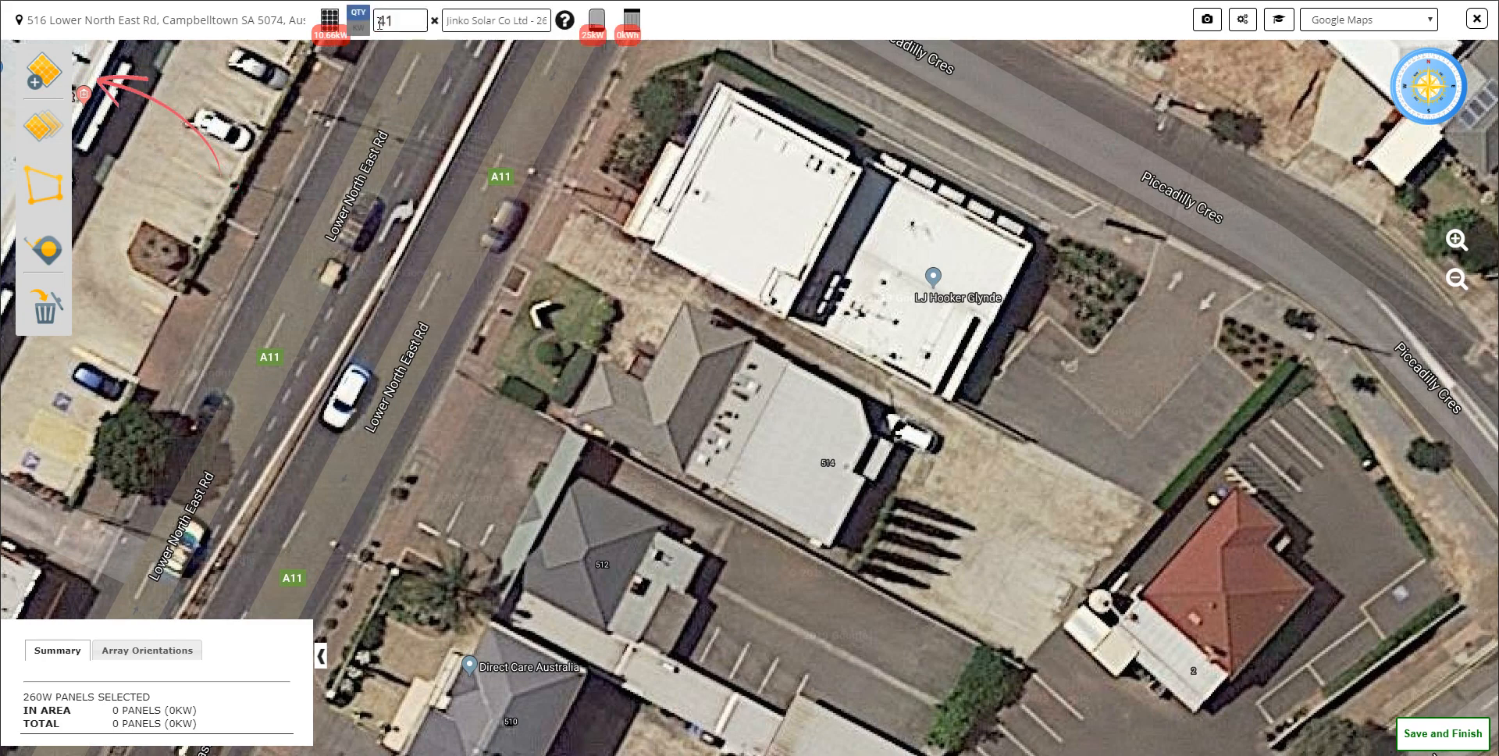
{"action": "left_click", "coordinate": [330, 22]}
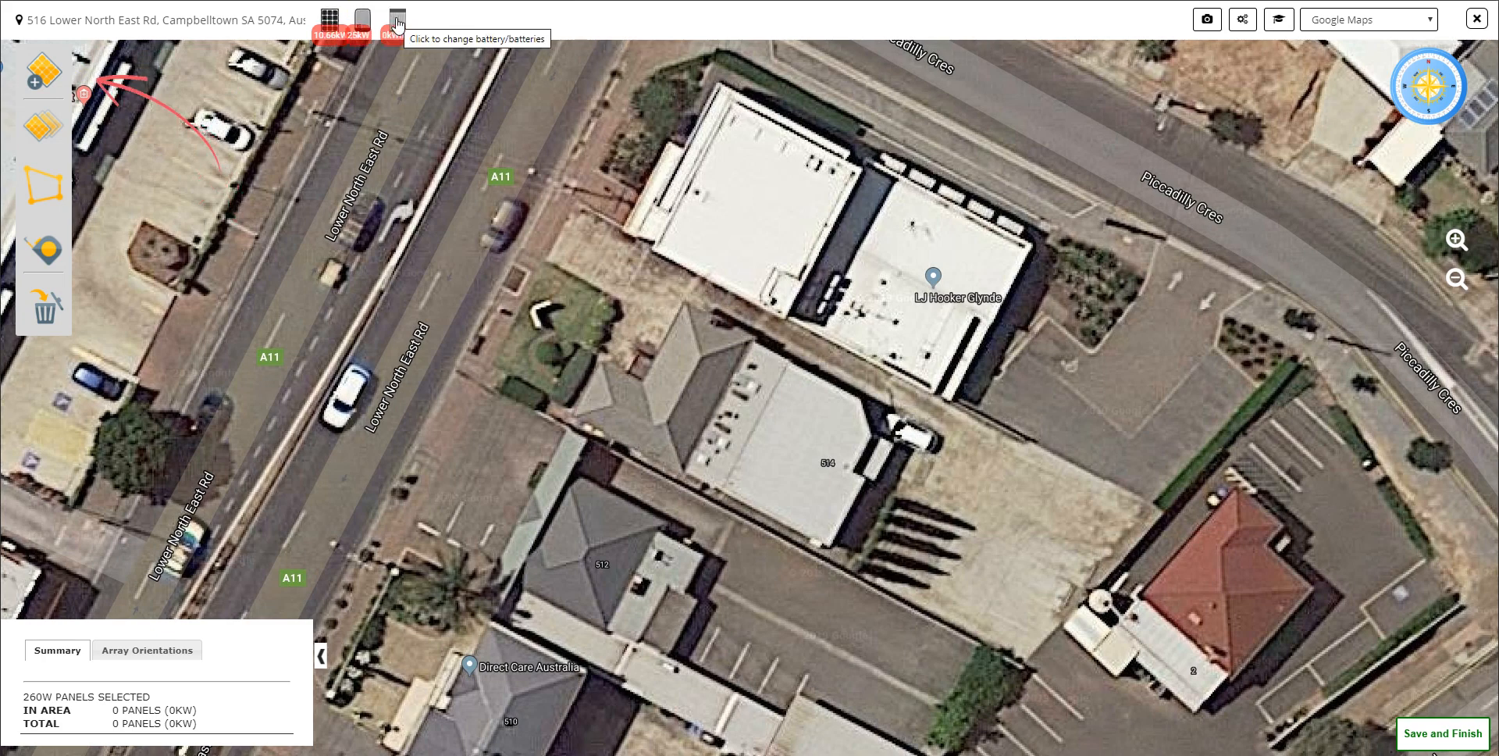
Step: Switch the aerial imagery of the layout map to Nearmap
{"action": "left_click", "coordinate": [1362, 20]}
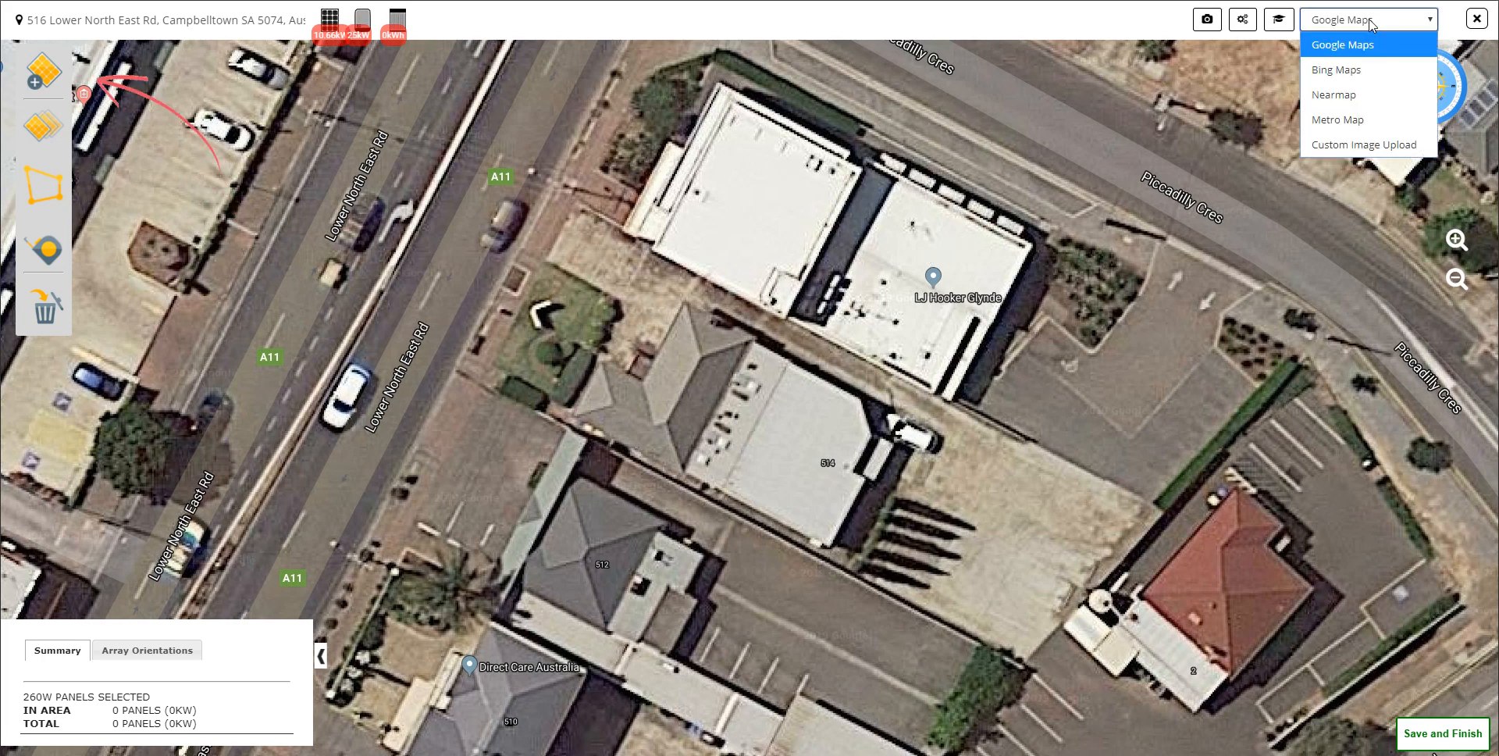
{"action": "left_click", "coordinate": [1366, 92]}
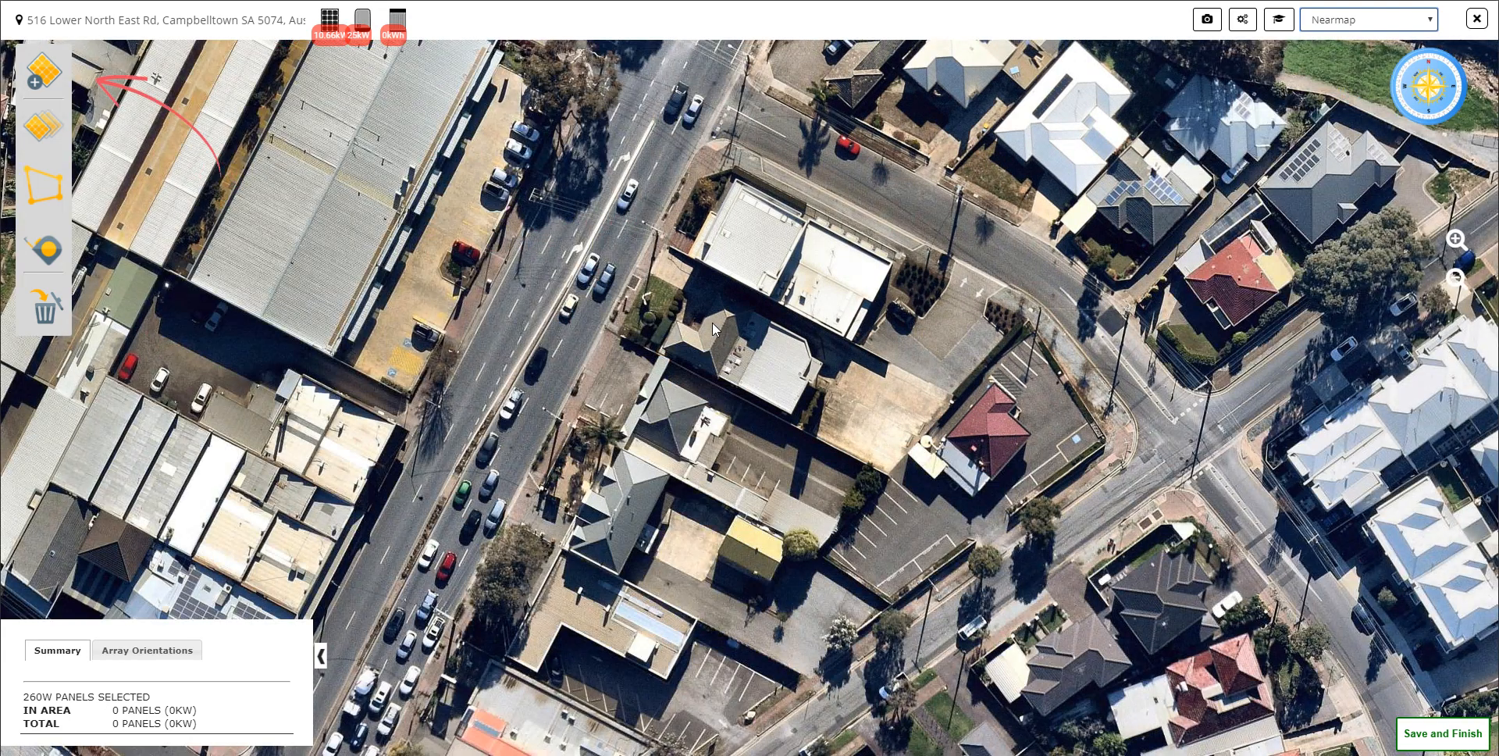
{"action": "scroll", "coordinate": [712, 322], "scroll_direction": "up", "scroll_amount": 1}
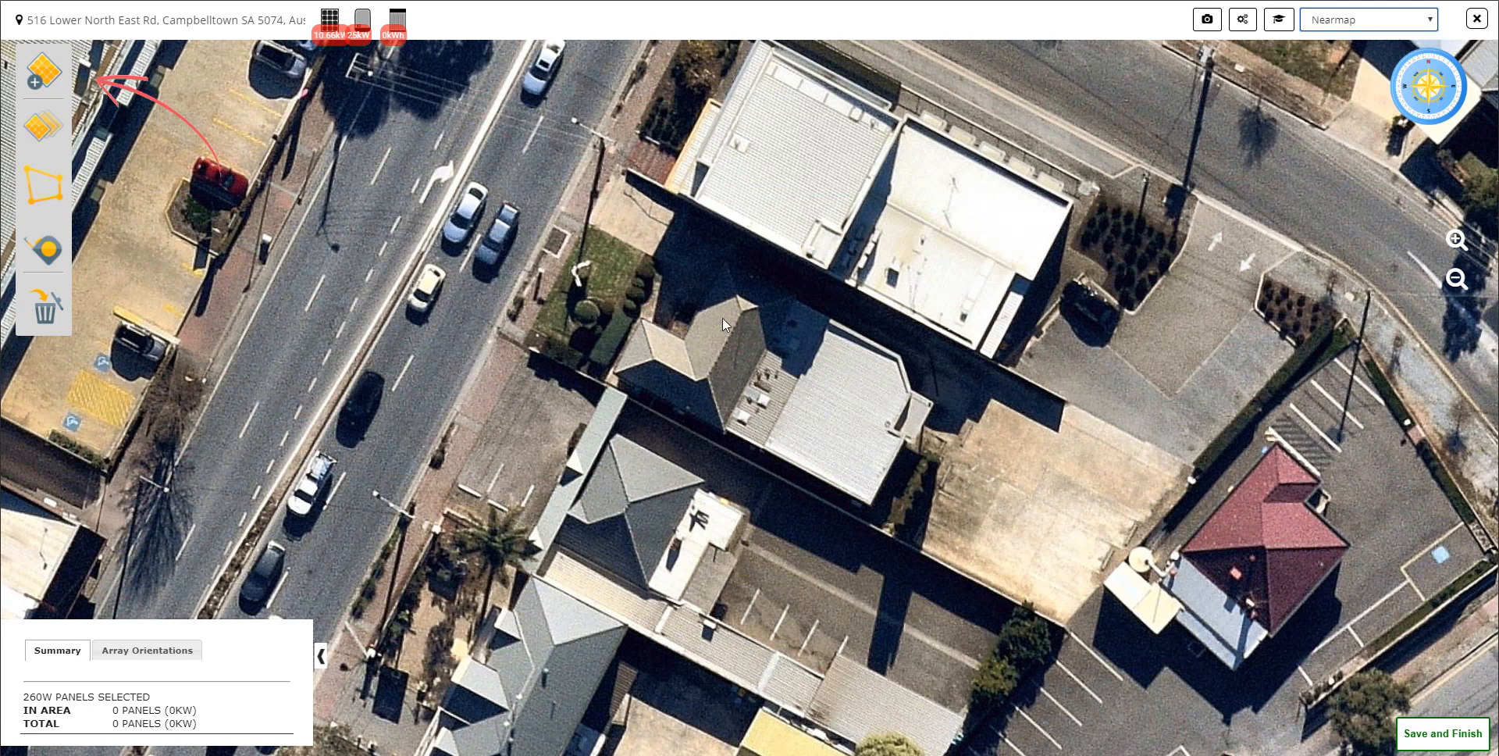
Step: Start a new panel area and set its panel direction to 297°
{"action": "left_click", "coordinate": [53, 82]}
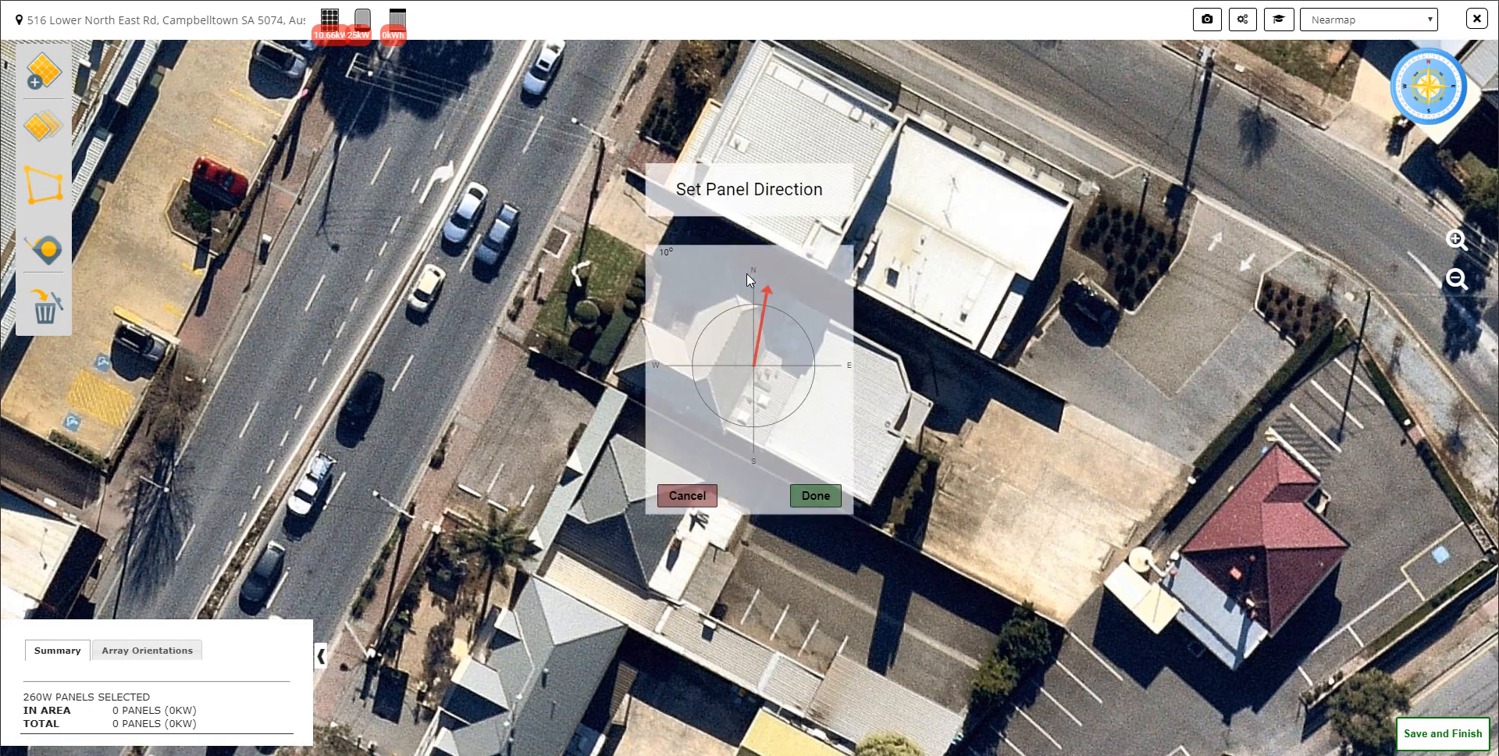
{"action": "left_click_drag", "start_coordinate": [775, 288], "coordinate": [663, 311]}
{"action": "key", "text": "Left"}
{"action": "key", "text": "Left"}
{"action": "key", "text": "Left"}
{"action": "left_click", "coordinate": [816, 496]}
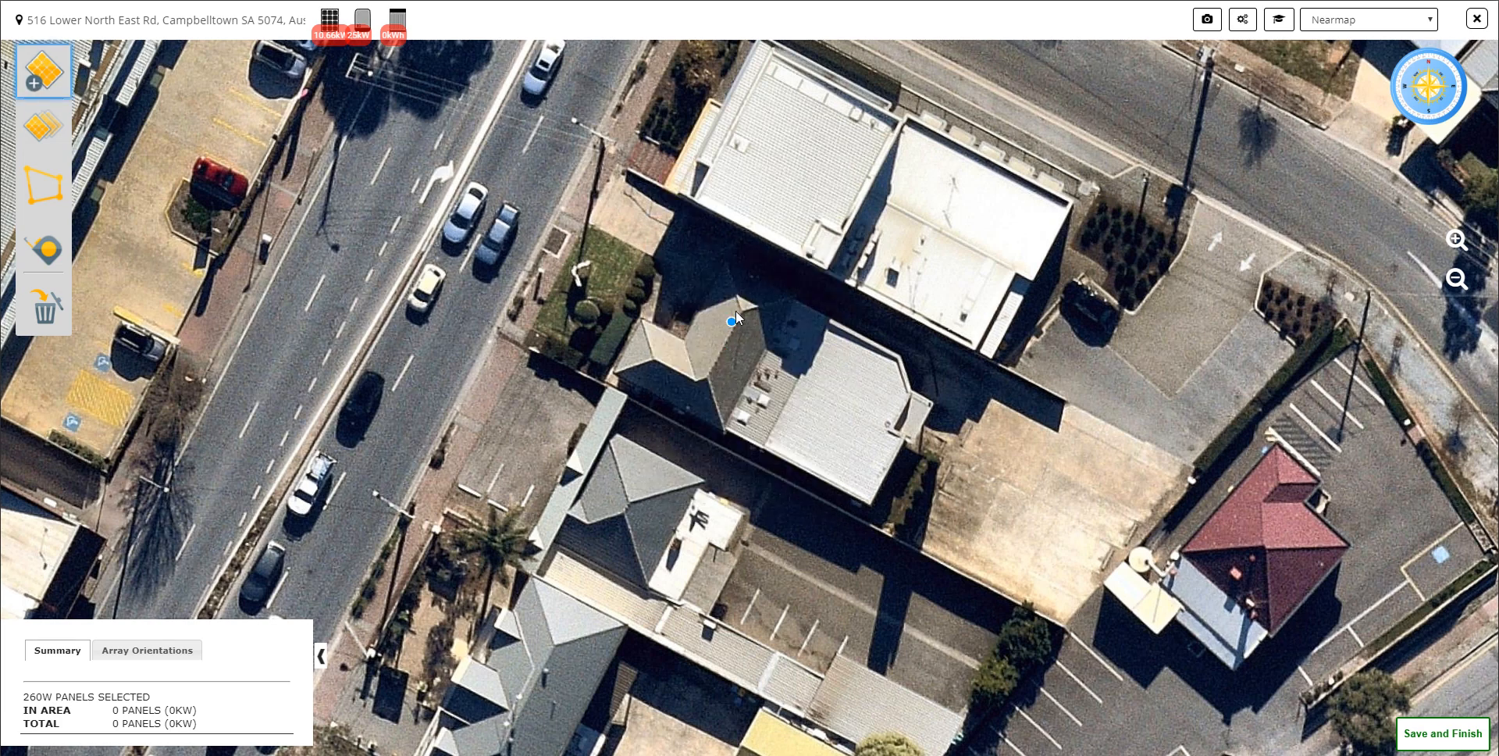
Step: Outline a four-cornered panel area over the northwest-facing face of the grey hipped roof at the site
{"action": "left_click", "coordinate": [702, 381]}
{"action": "left_click", "coordinate": [684, 340]}
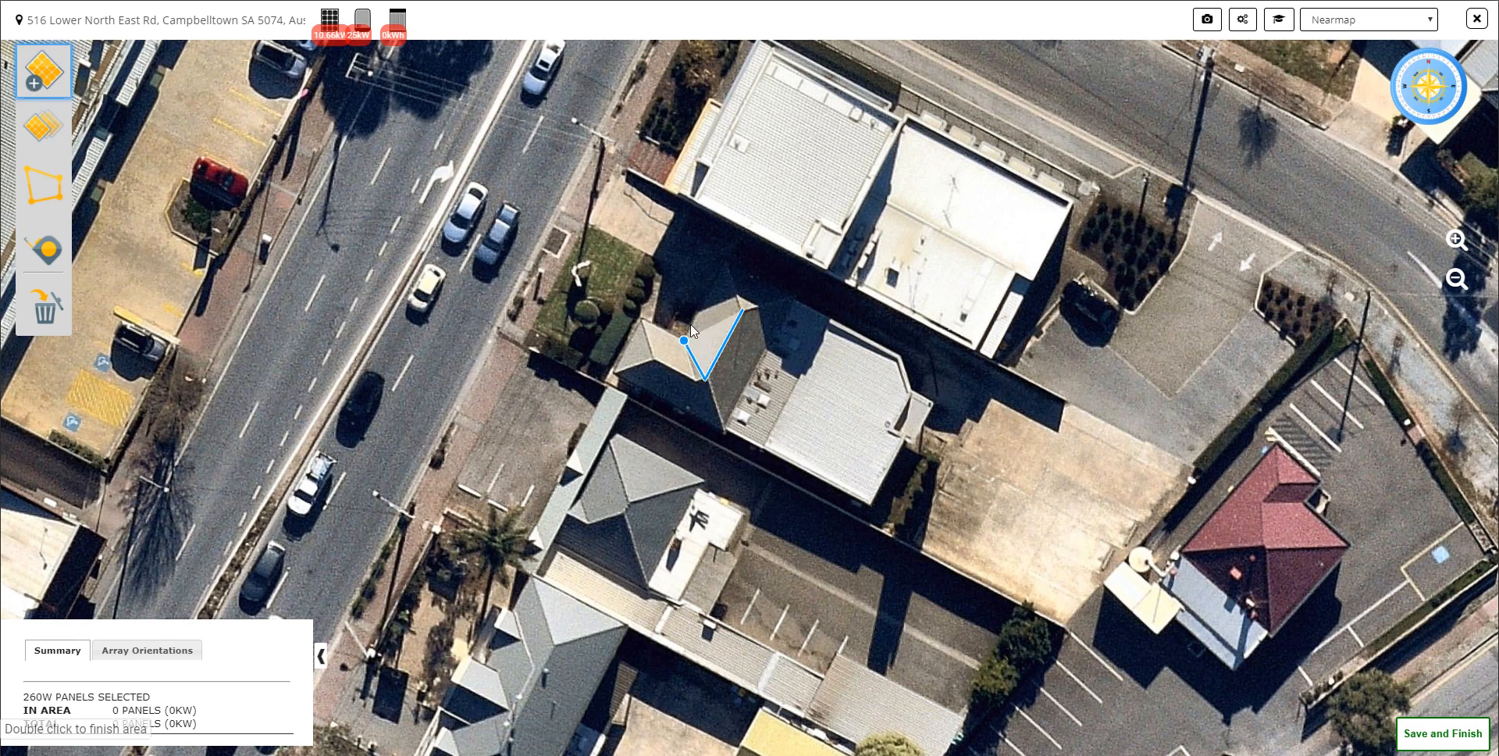
{"action": "double_click", "coordinate": [725, 258]}
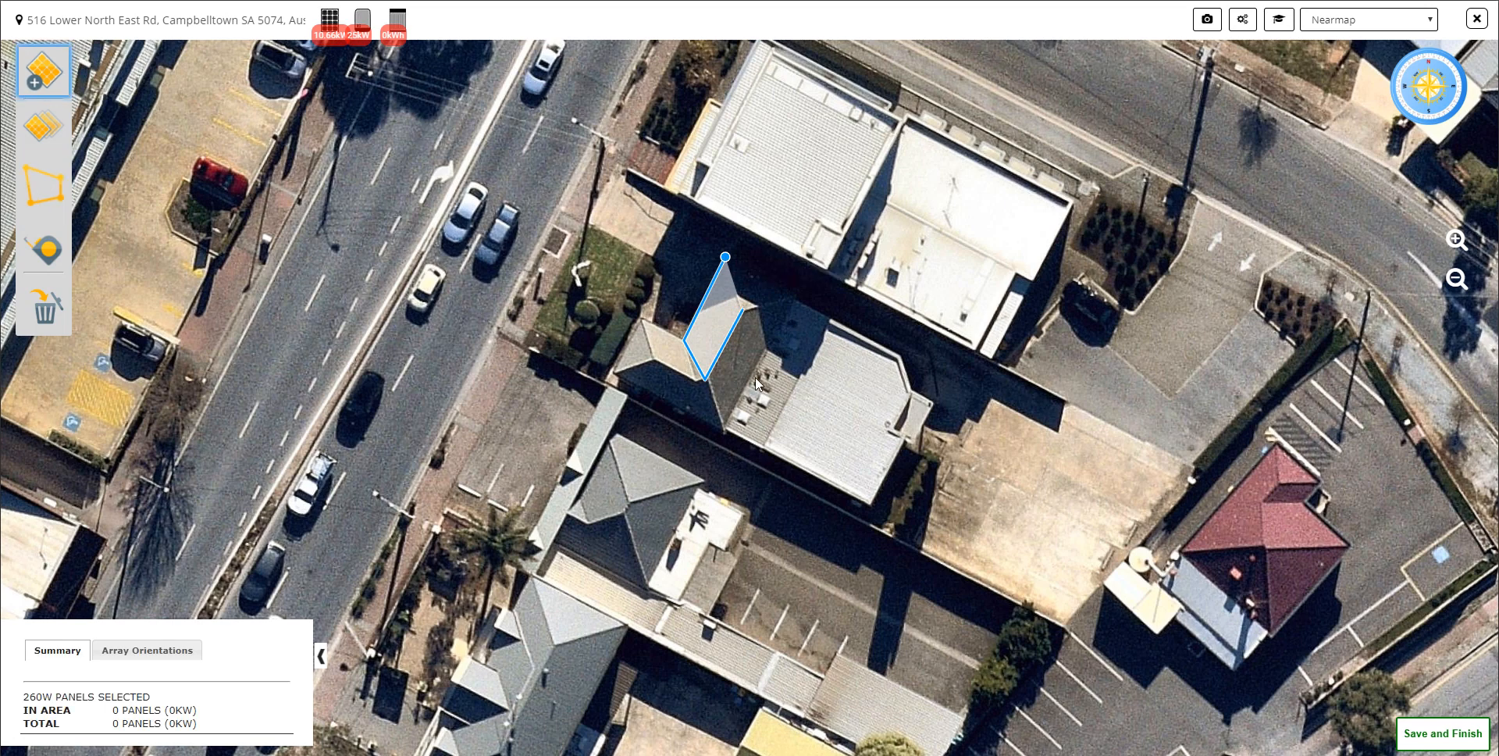
{"action": "scroll", "coordinate": [709, 372], "scroll_direction": "up", "scroll_amount": 1}
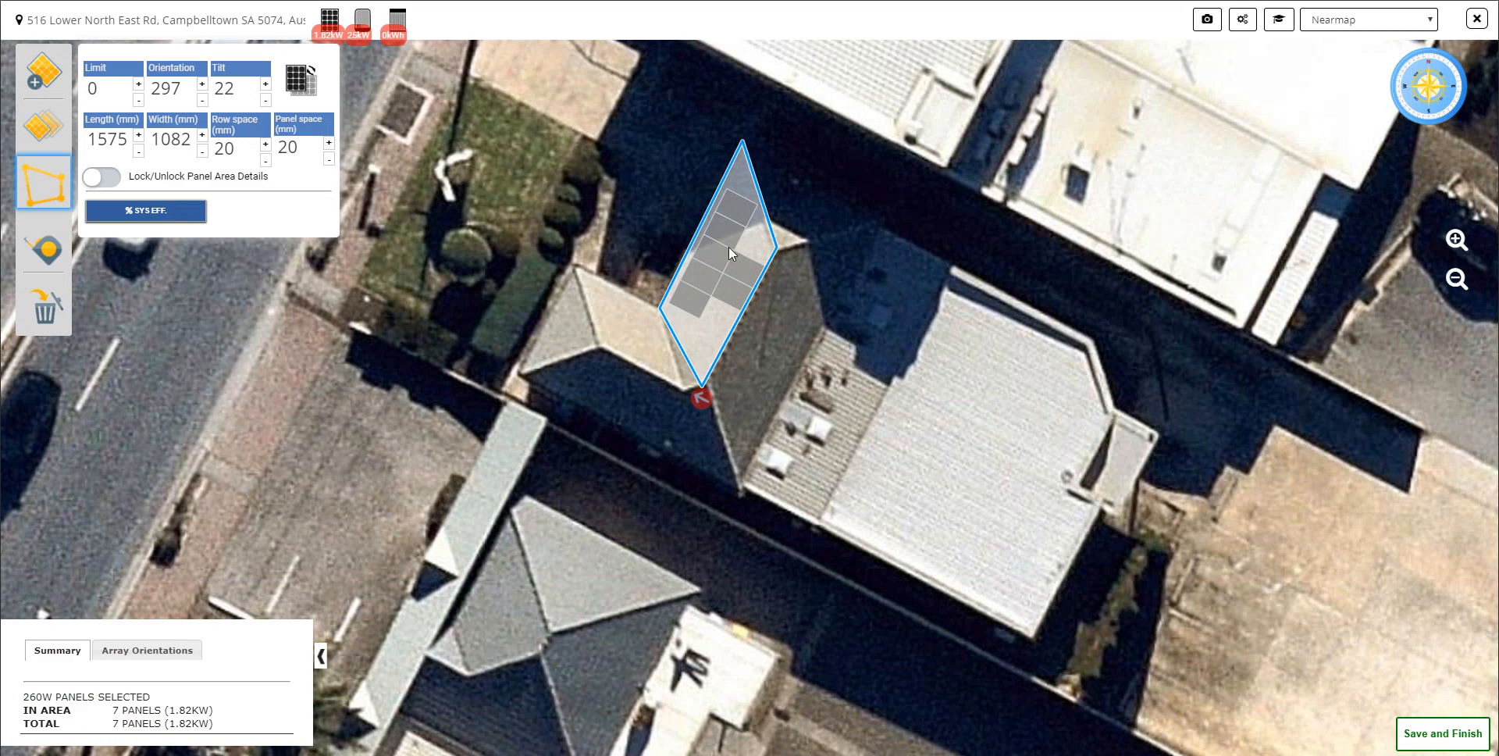
Step: Extend the panel area's lower corner and reposition the area against the roof ridge, leaving it deselected
{"action": "left_click_drag", "start_coordinate": [729, 246], "coordinate": [724, 256]}
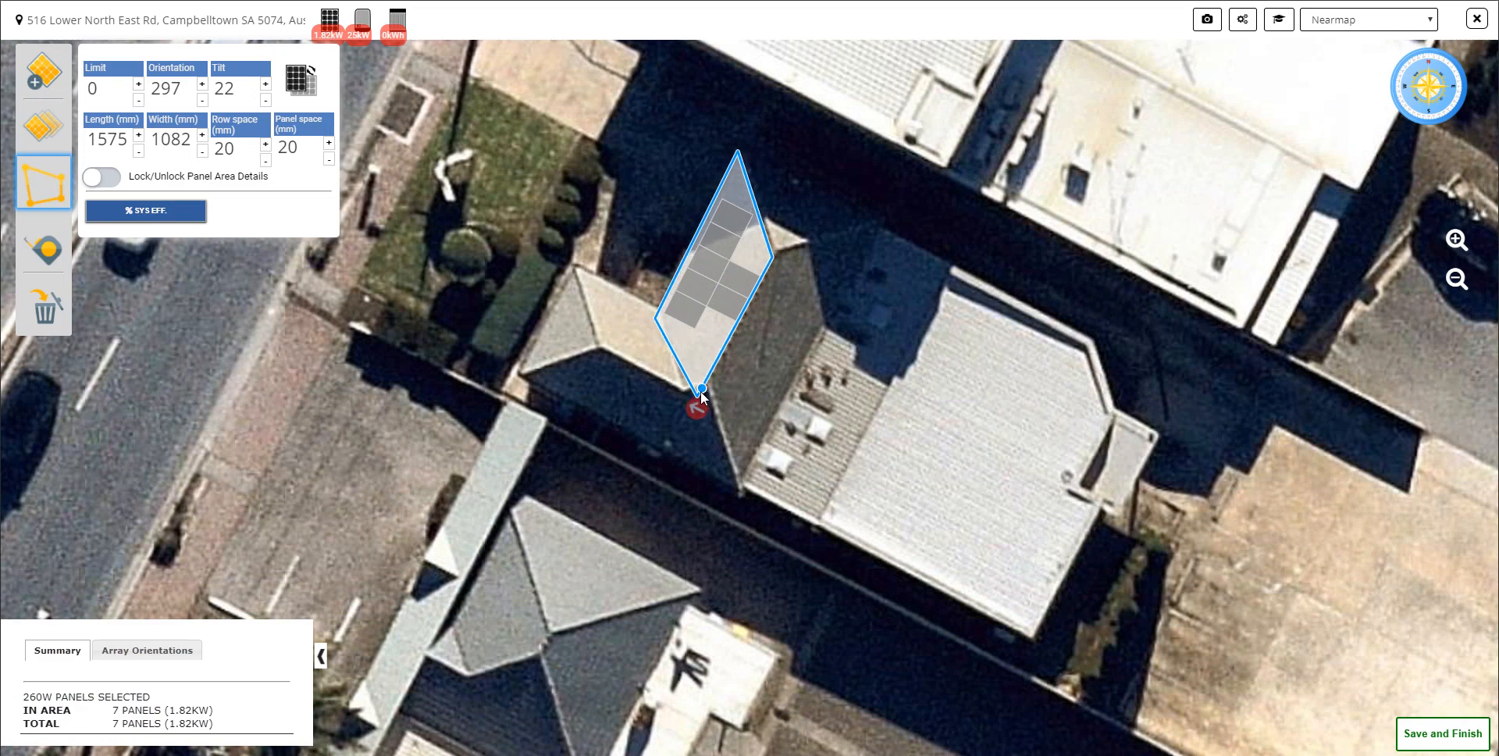
{"action": "left_click_drag", "start_coordinate": [700, 391], "coordinate": [703, 404]}
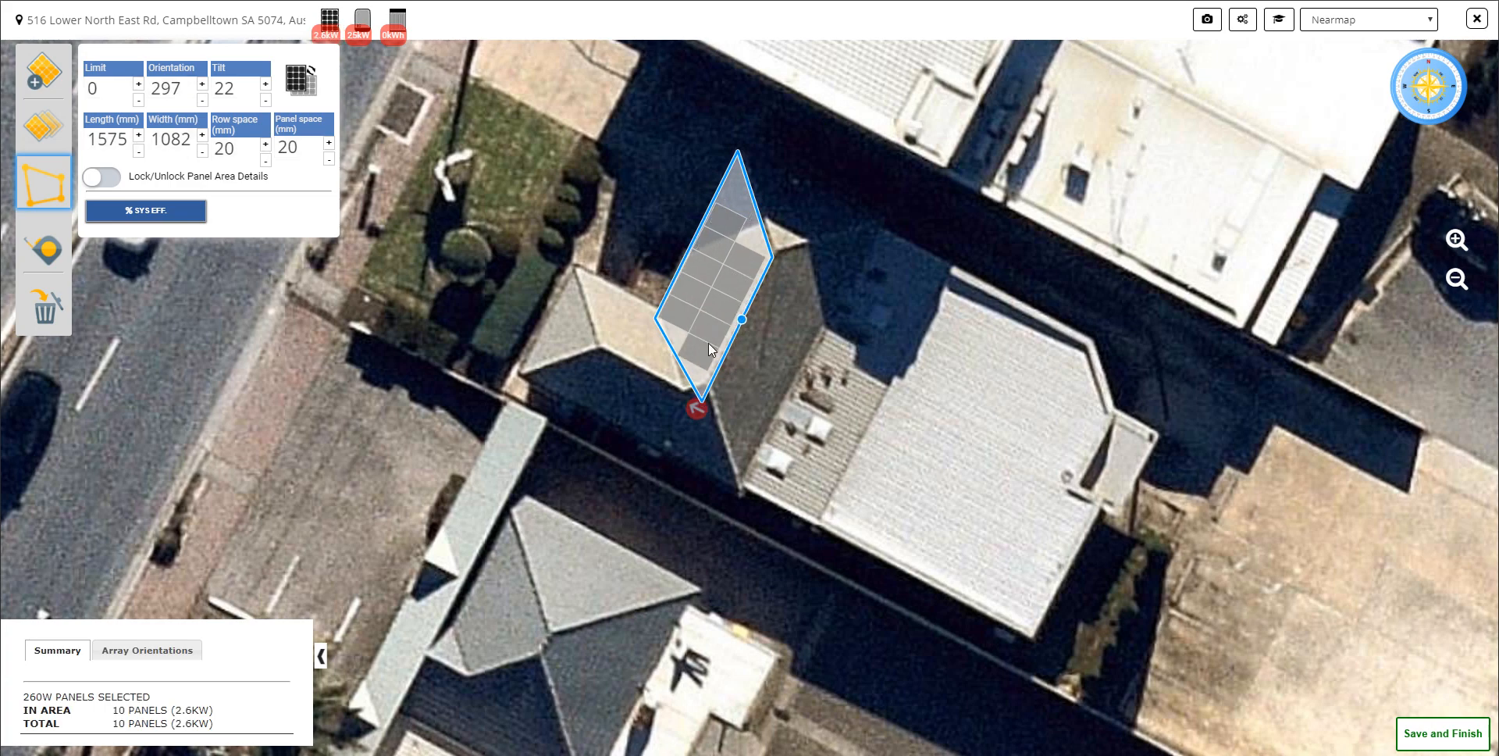
{"action": "left_click_drag", "start_coordinate": [717, 307], "coordinate": [723, 287]}
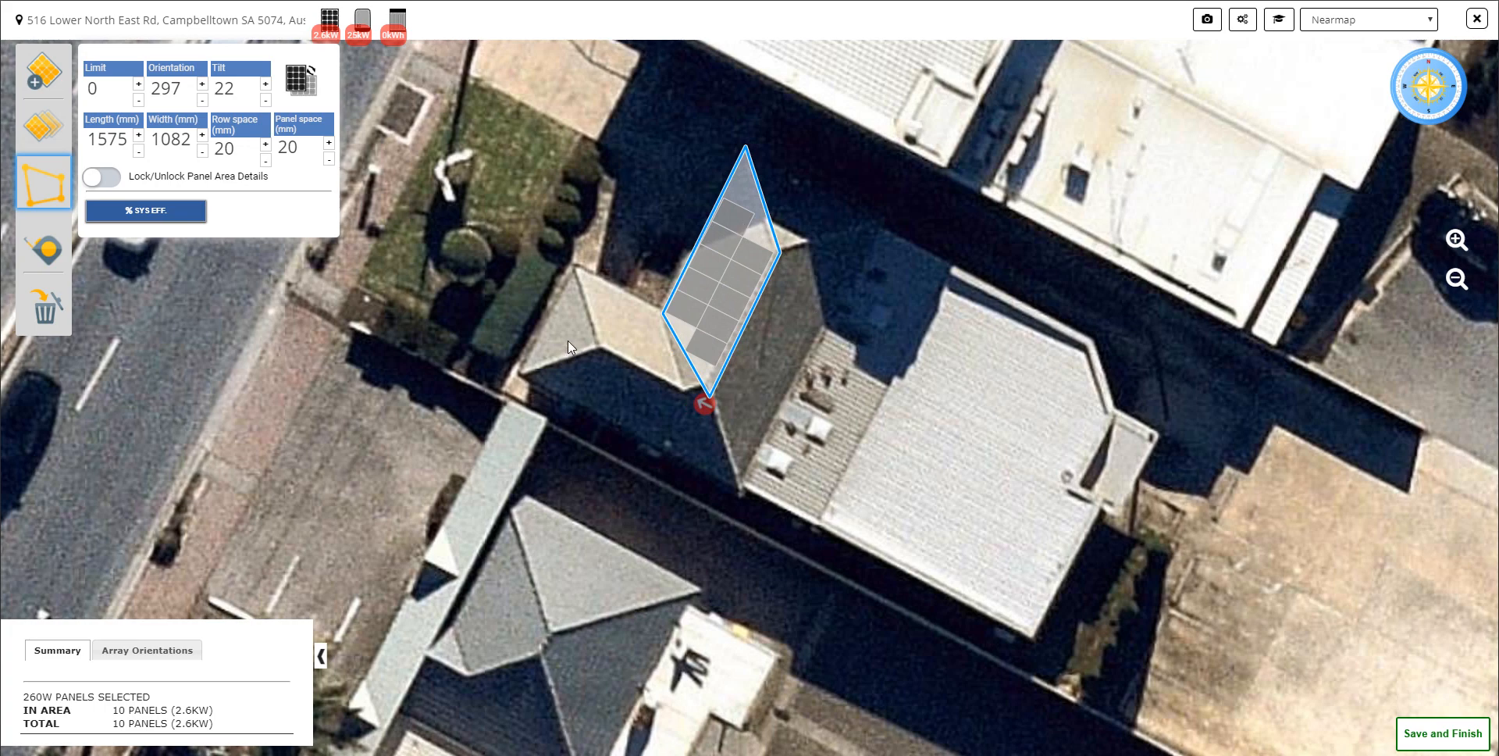
{"action": "left_click", "coordinate": [771, 390]}
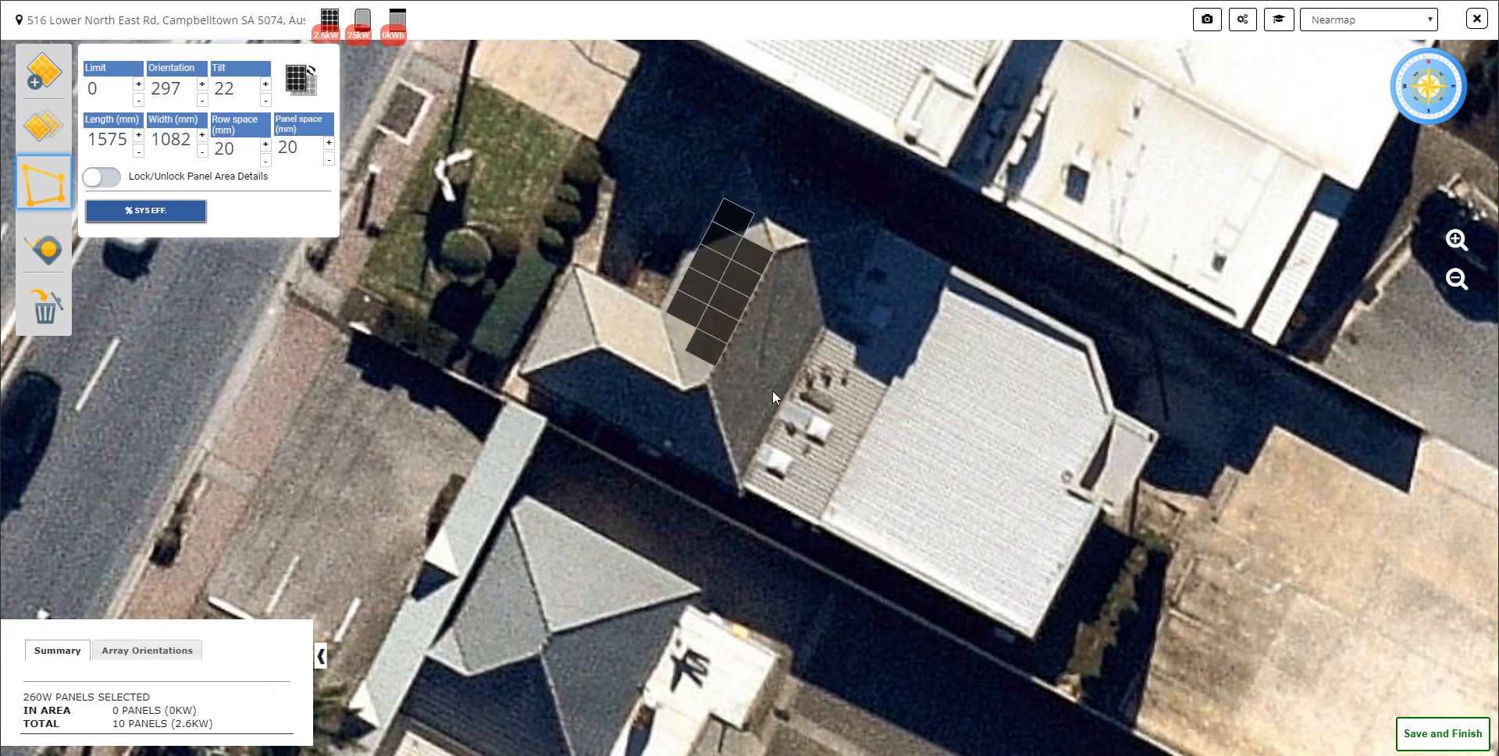
Step: Change the system's inverter to the Fronius Australia Pty Ltd 3kW (3.0-1)
{"action": "scroll", "coordinate": [670, 356], "scroll_direction": "down", "scroll_amount": 1}
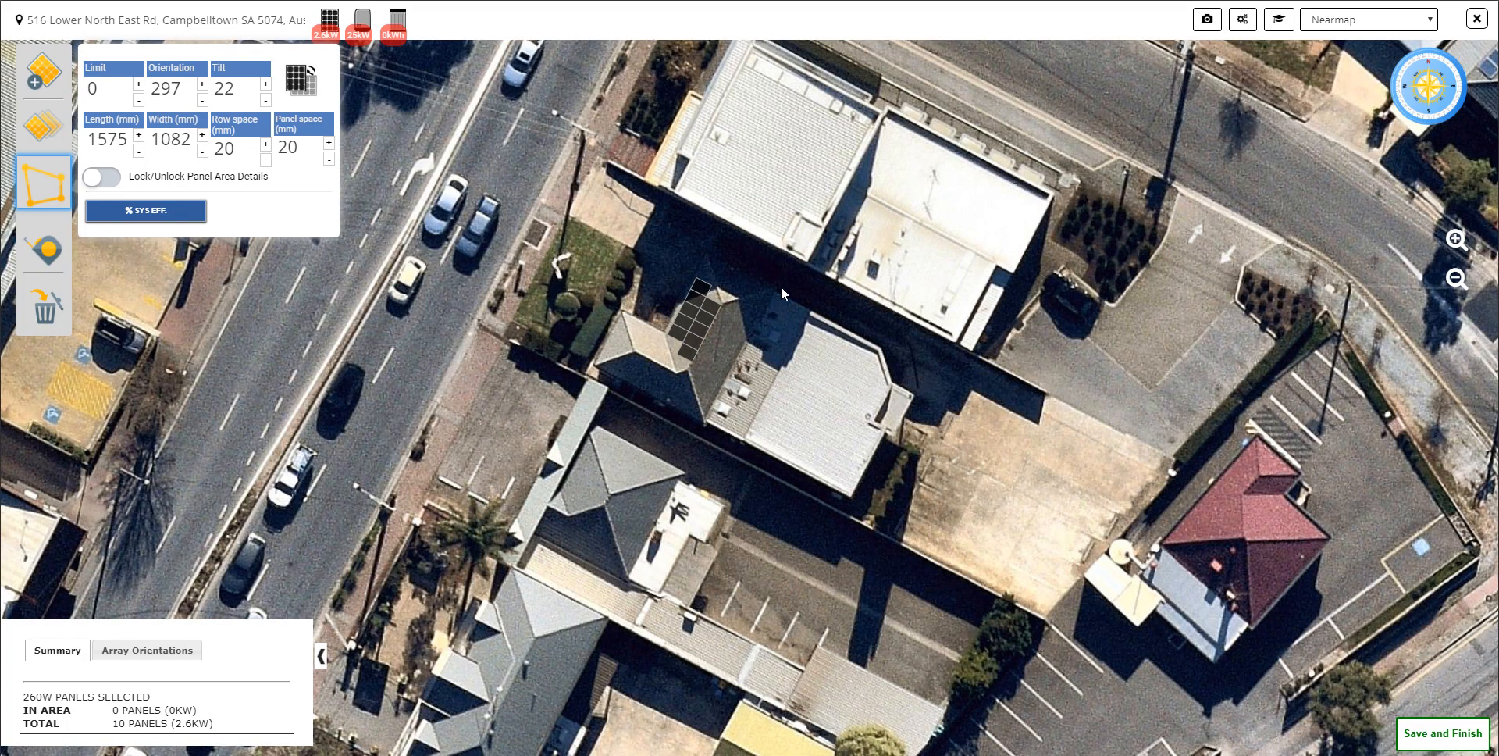
{"action": "left_click_drag", "start_coordinate": [781, 287], "coordinate": [841, 311]}
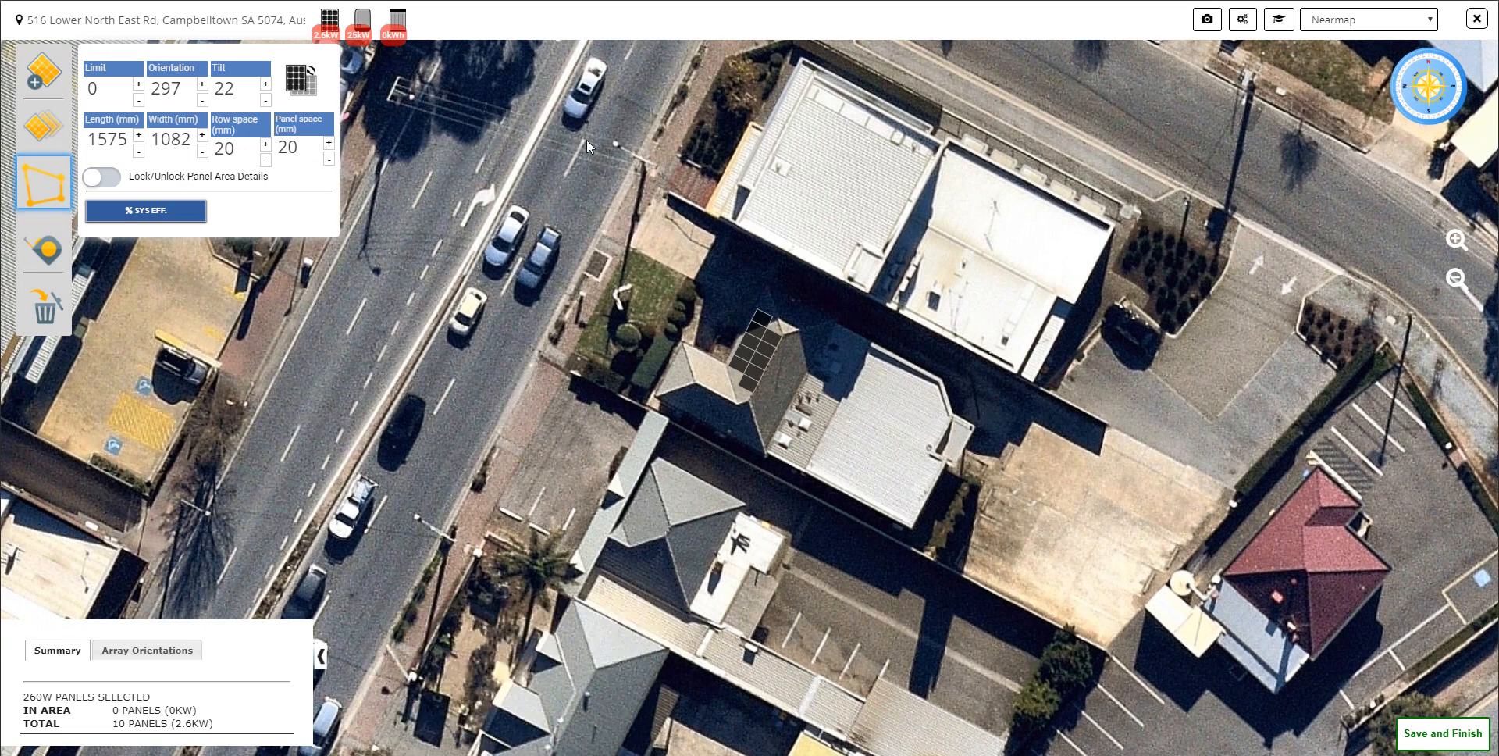
{"action": "left_click", "coordinate": [363, 21]}
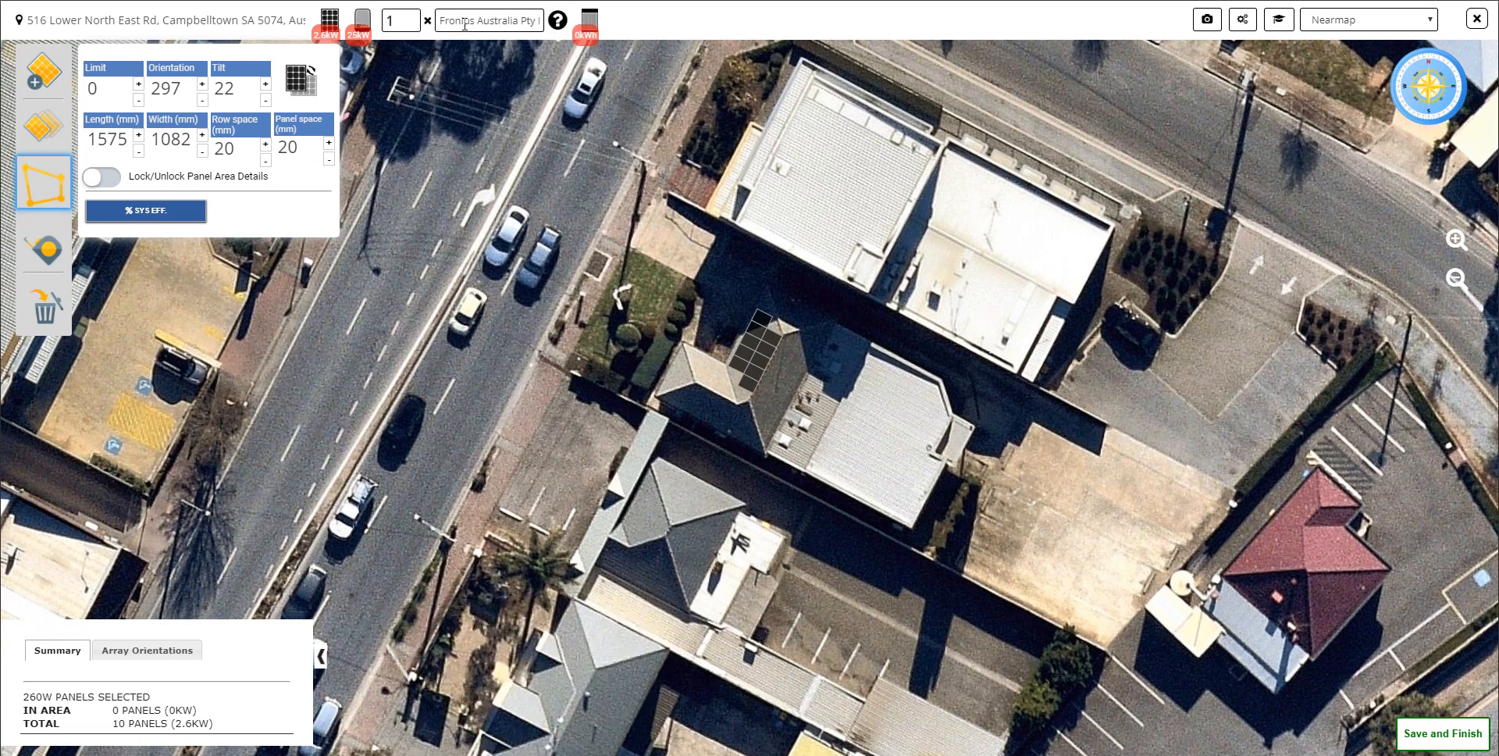
{"action": "left_click", "coordinate": [489, 20]}
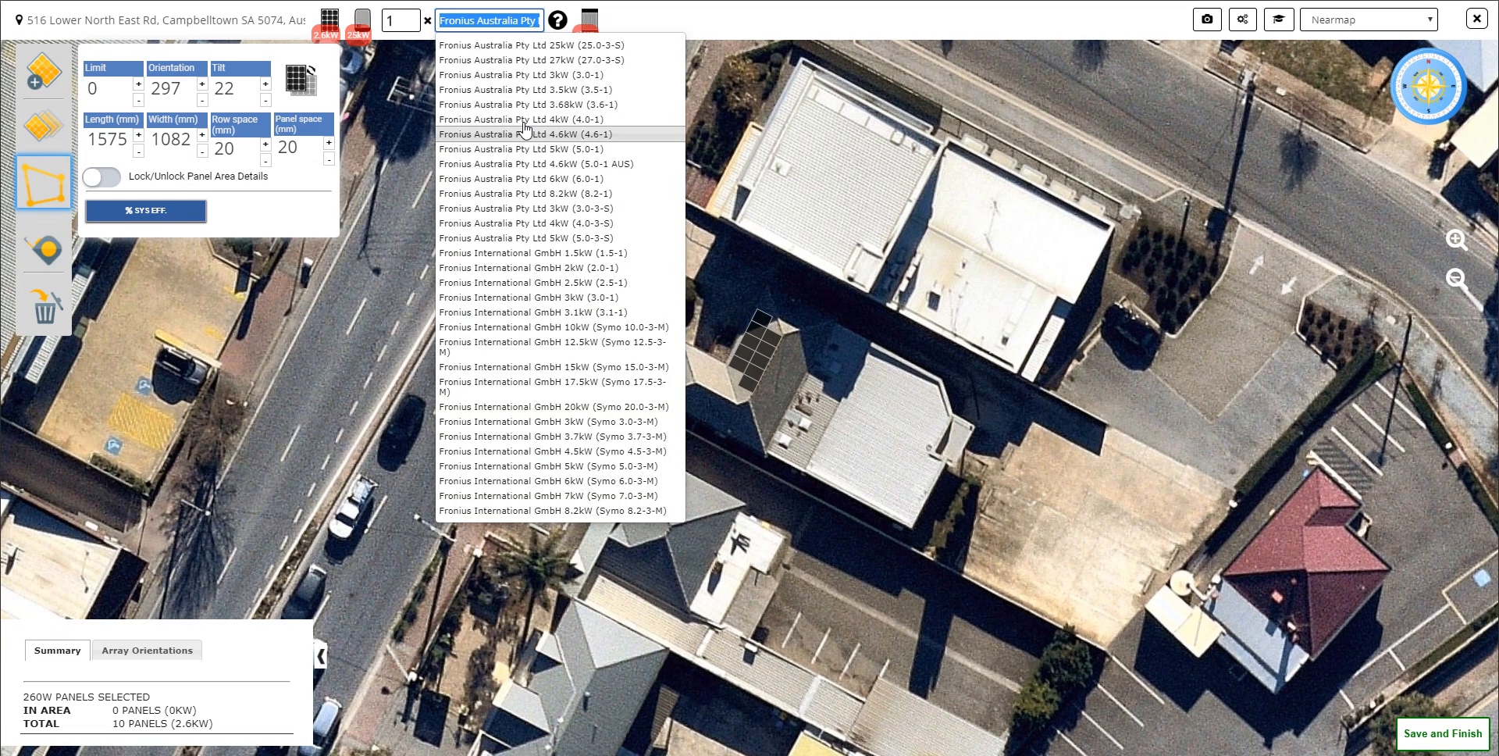
{"action": "left_click", "coordinate": [531, 75]}
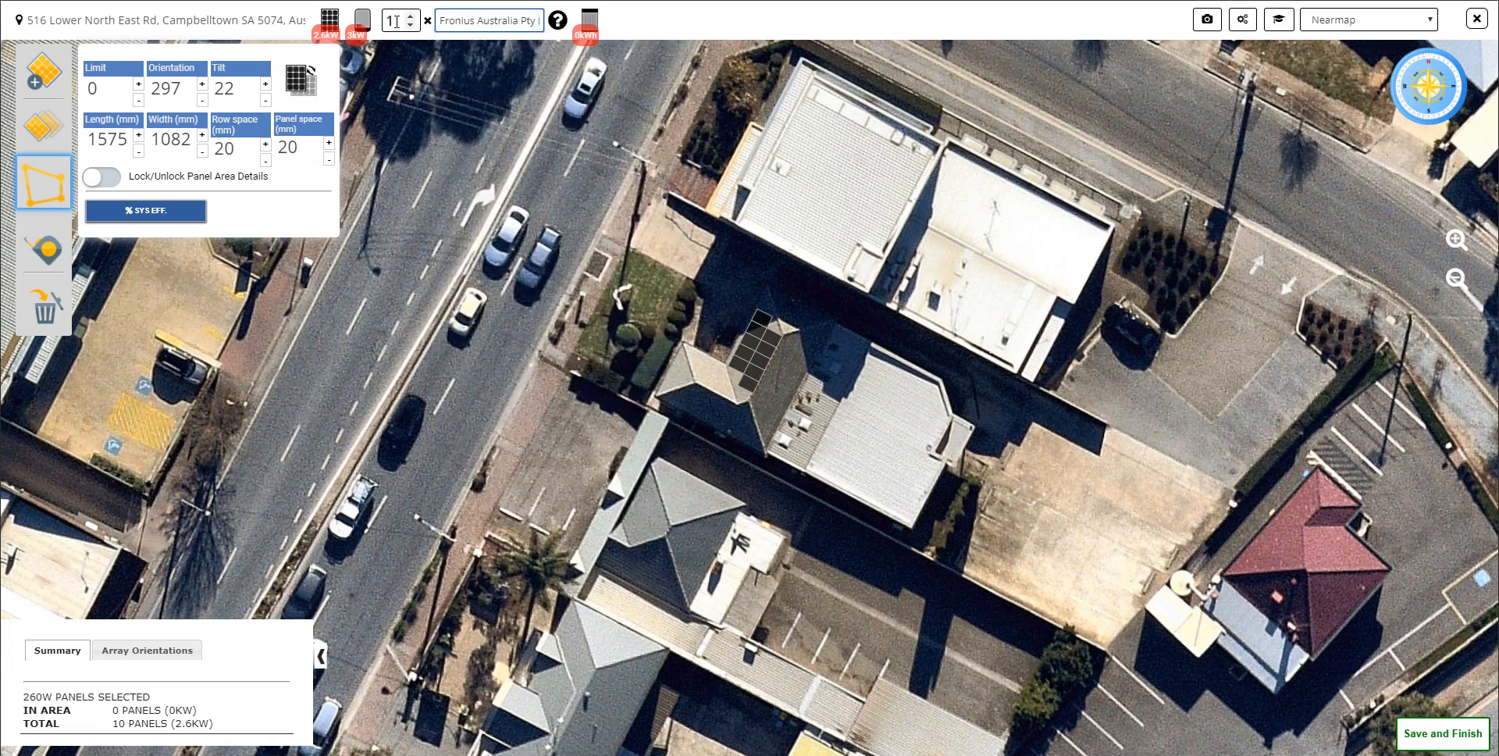
{"action": "left_click", "coordinate": [362, 20]}
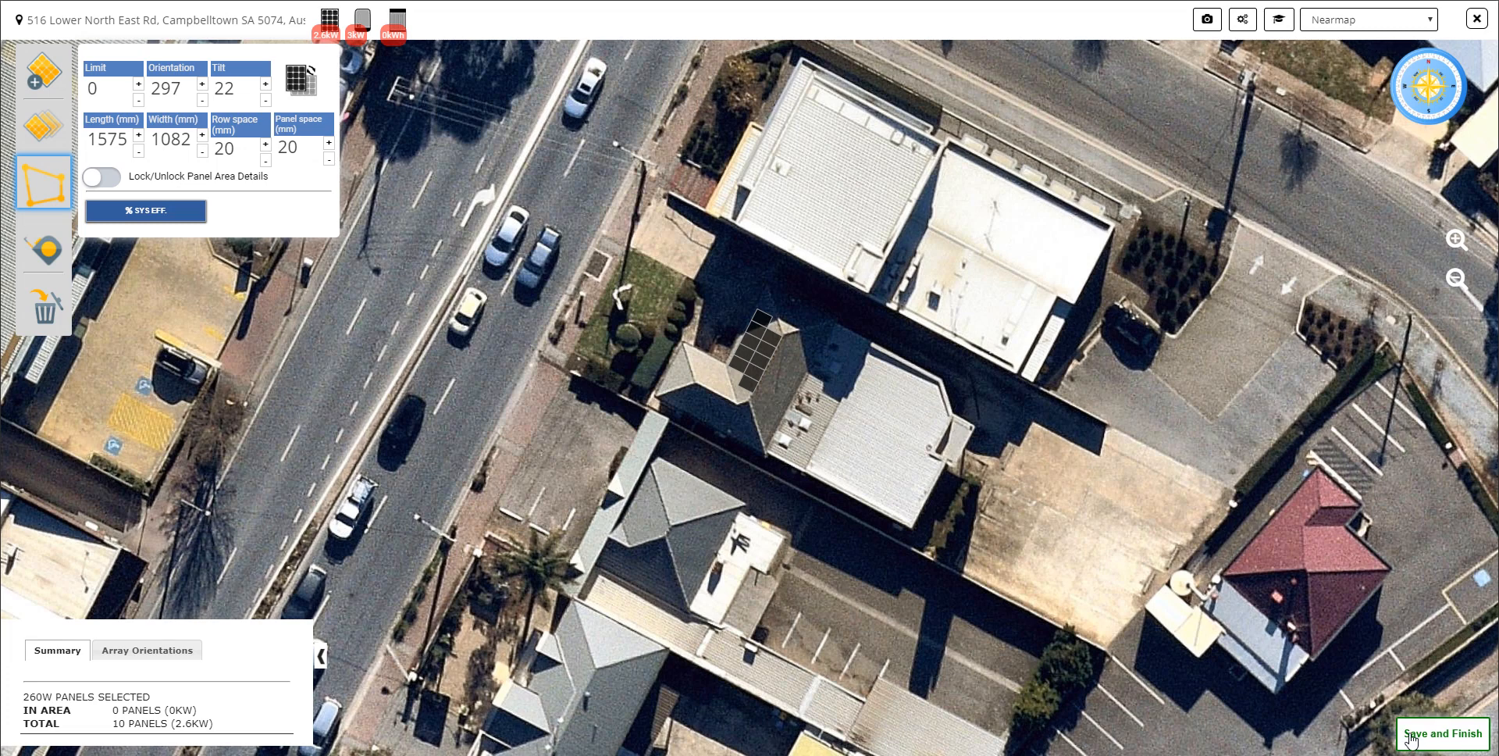
Step: Save the finished layout with its site image cropped around the panelled roof and adjacent buildings, and confirm the project purchase
{"action": "left_click", "coordinate": [1460, 737]}
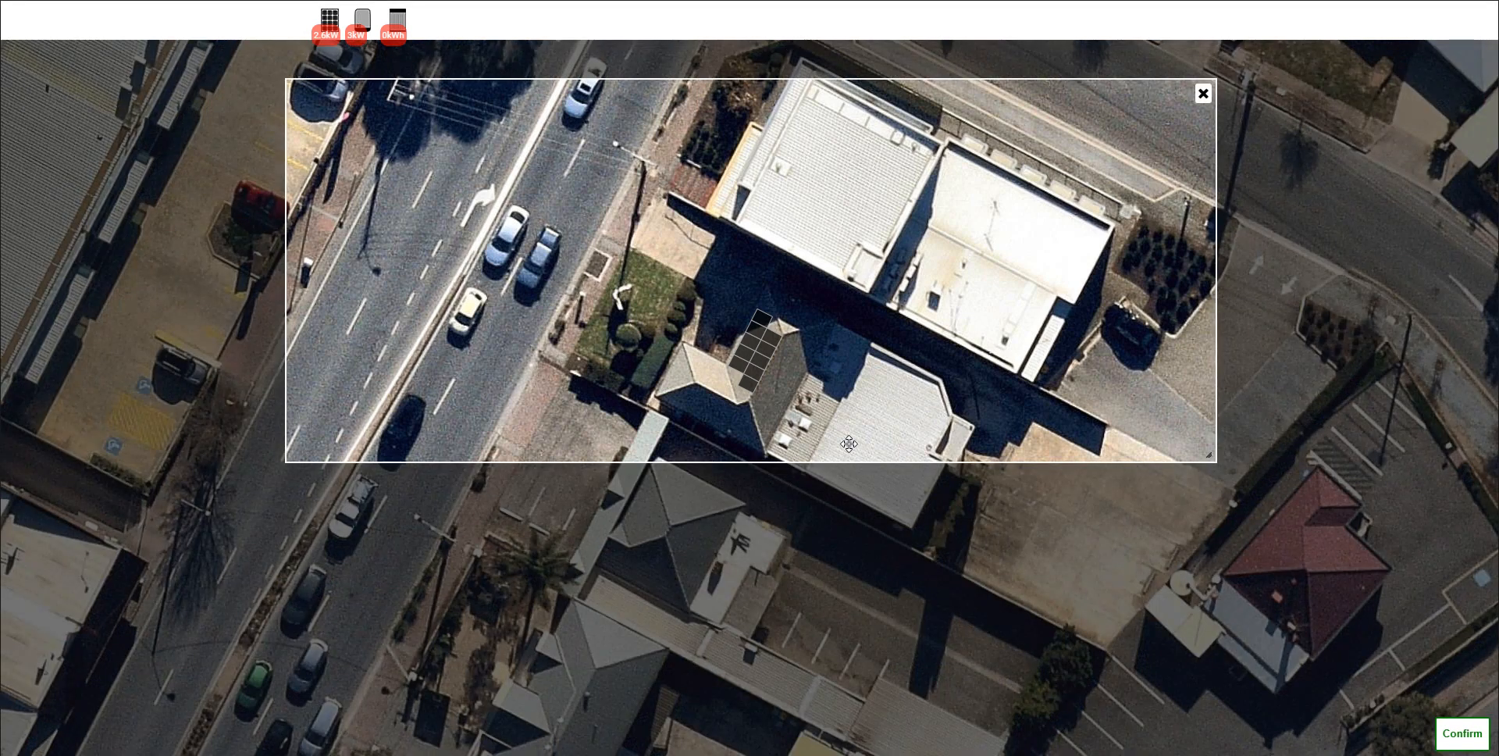
{"action": "left_click_drag", "start_coordinate": [798, 458], "coordinate": [798, 570]}
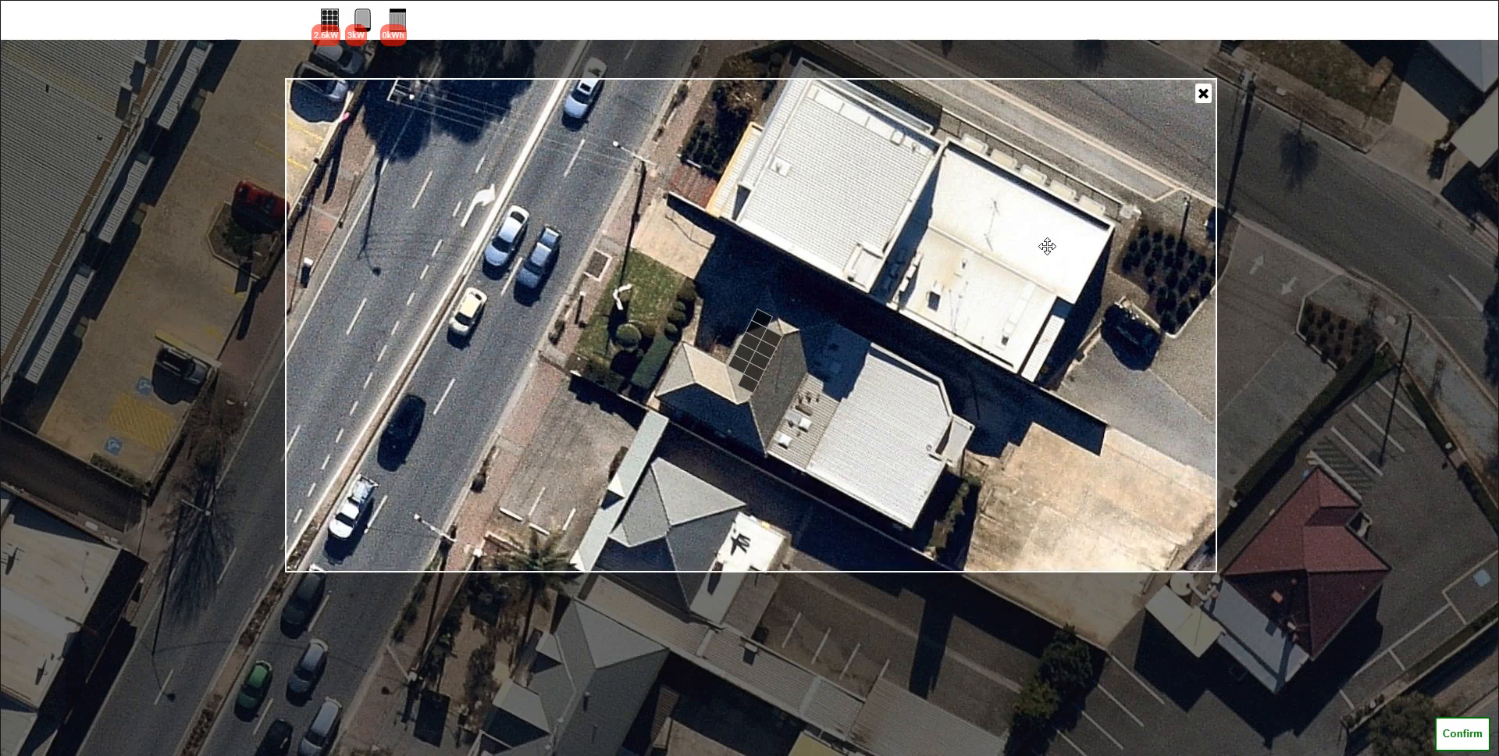
{"action": "left_click_drag", "start_coordinate": [1046, 246], "coordinate": [1132, 291]}
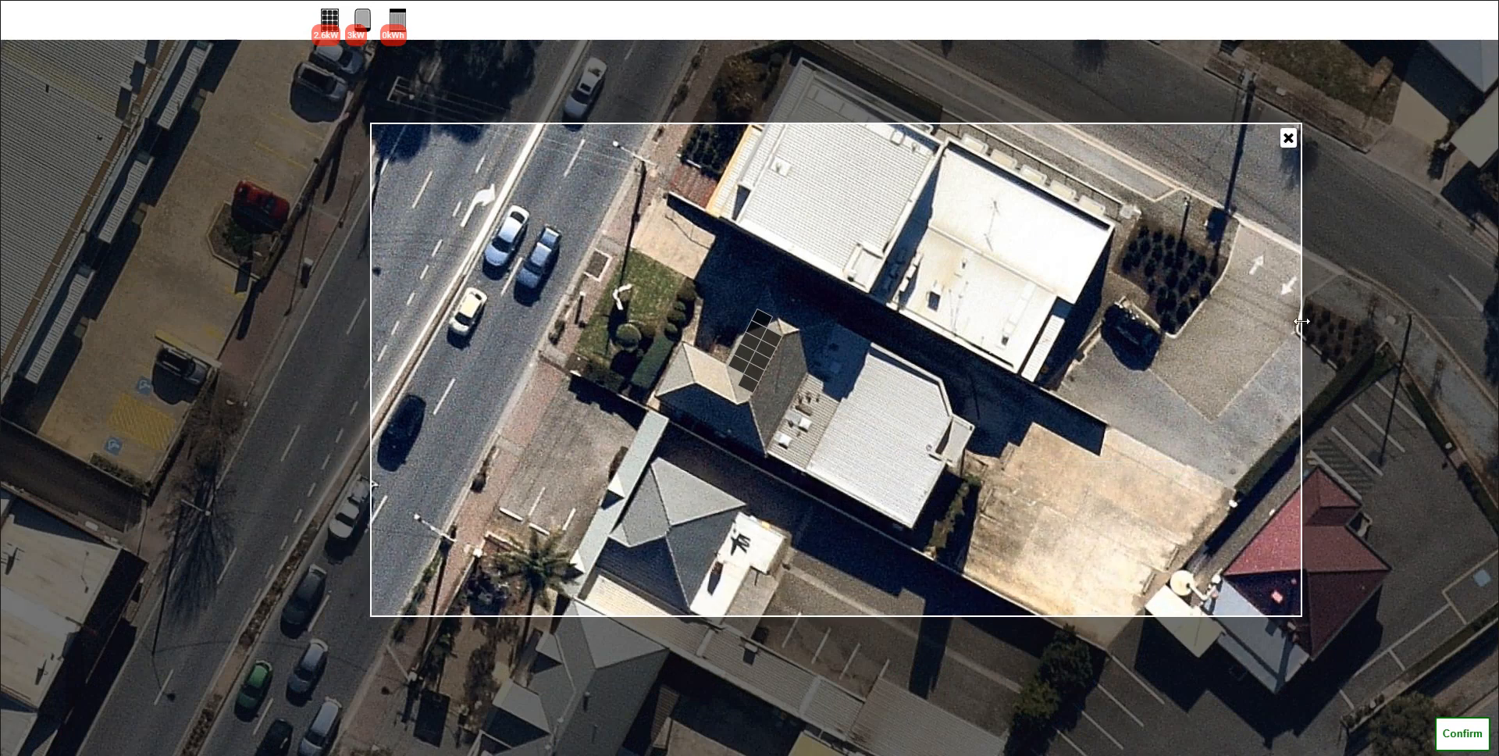
{"action": "left_click_drag", "start_coordinate": [1299, 322], "coordinate": [1059, 322]}
{"action": "left_click_drag", "start_coordinate": [875, 317], "coordinate": [918, 312]}
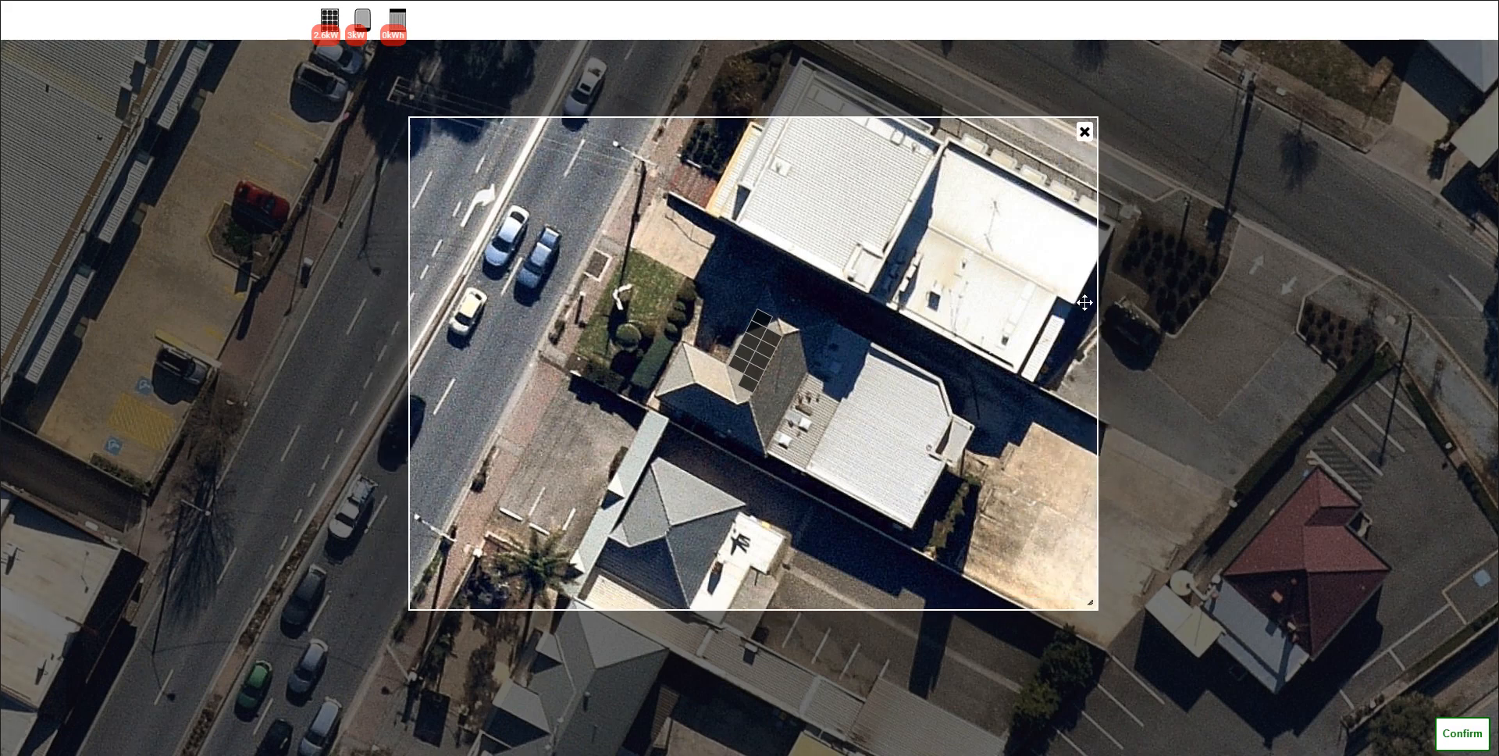
{"action": "left_click_drag", "start_coordinate": [986, 300], "coordinate": [980, 306]}
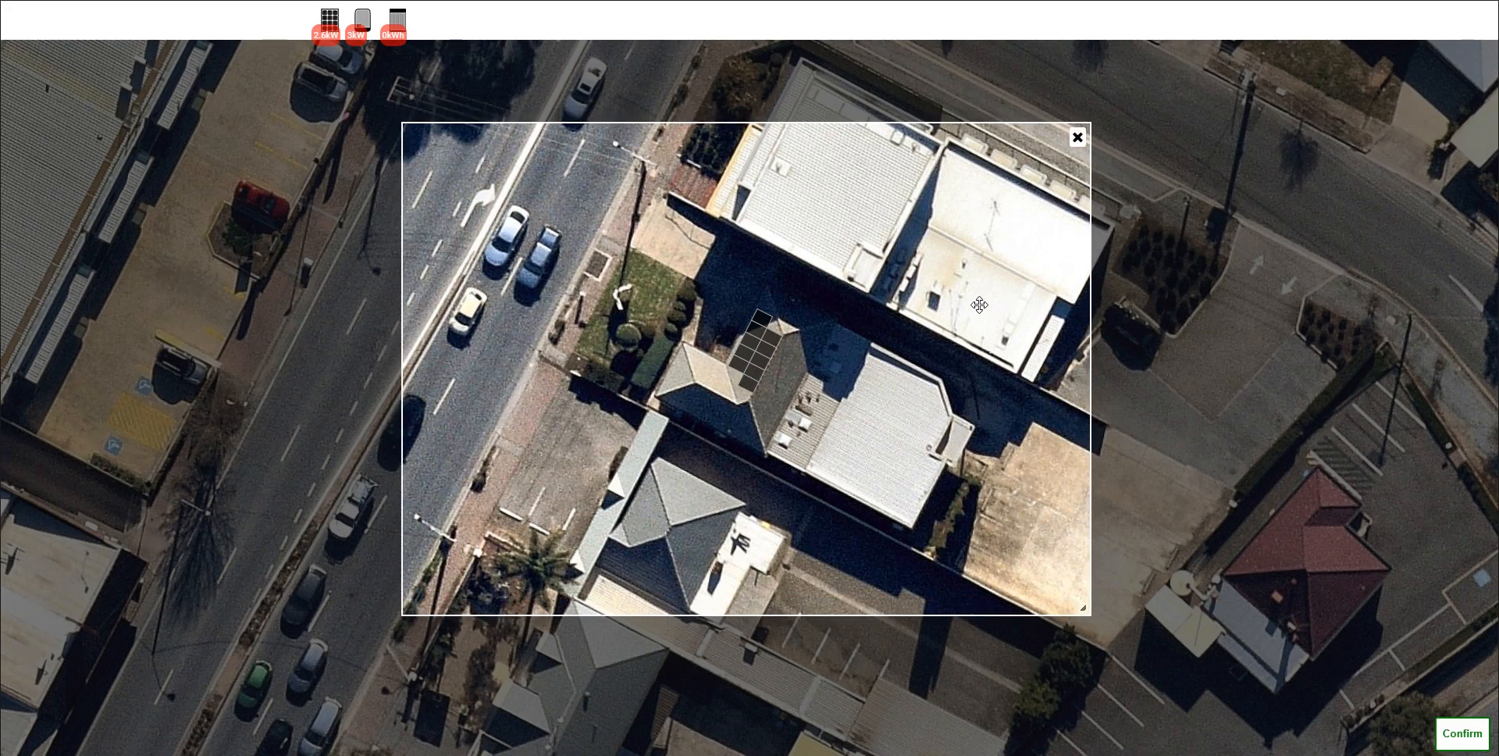
{"action": "left_click", "coordinate": [1461, 733]}
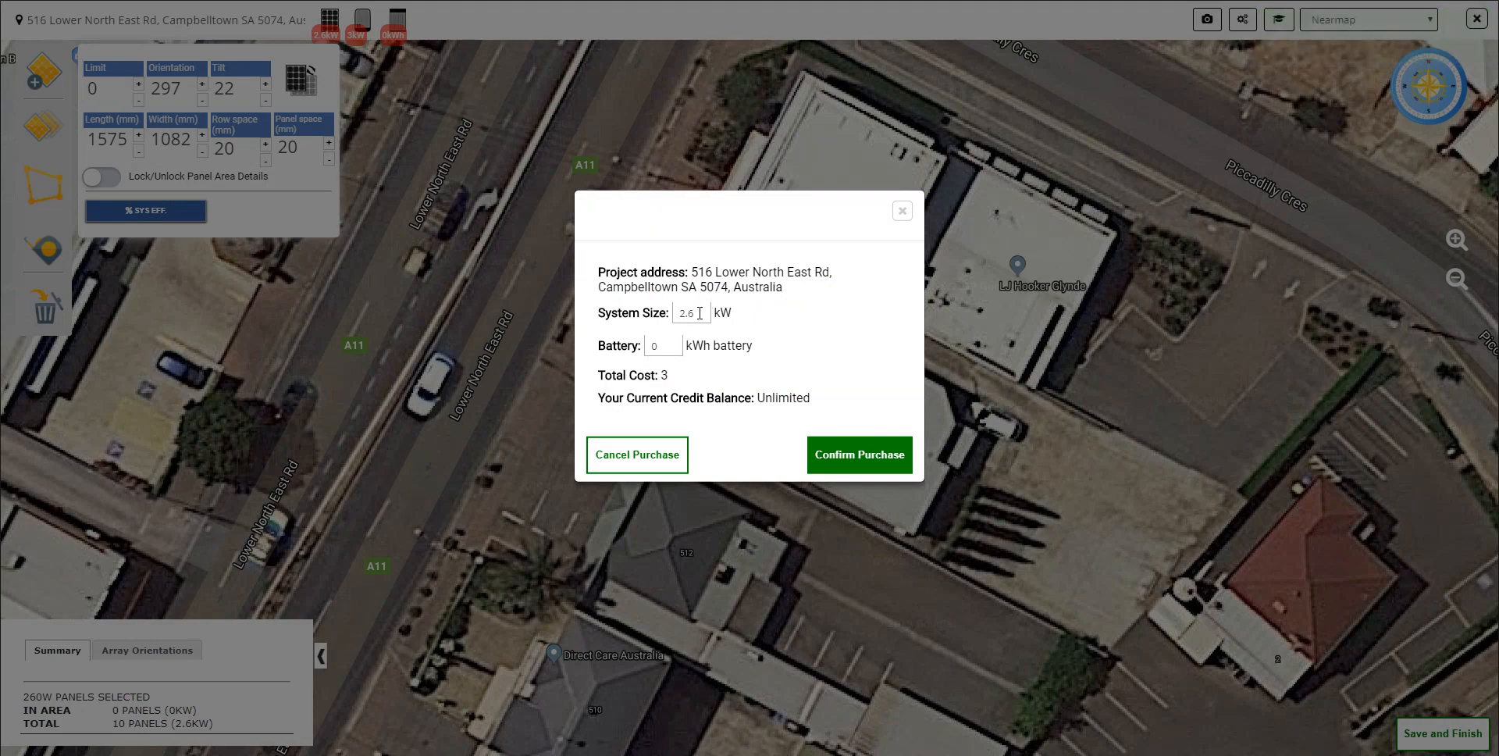
{"action": "left_click", "coordinate": [887, 461]}
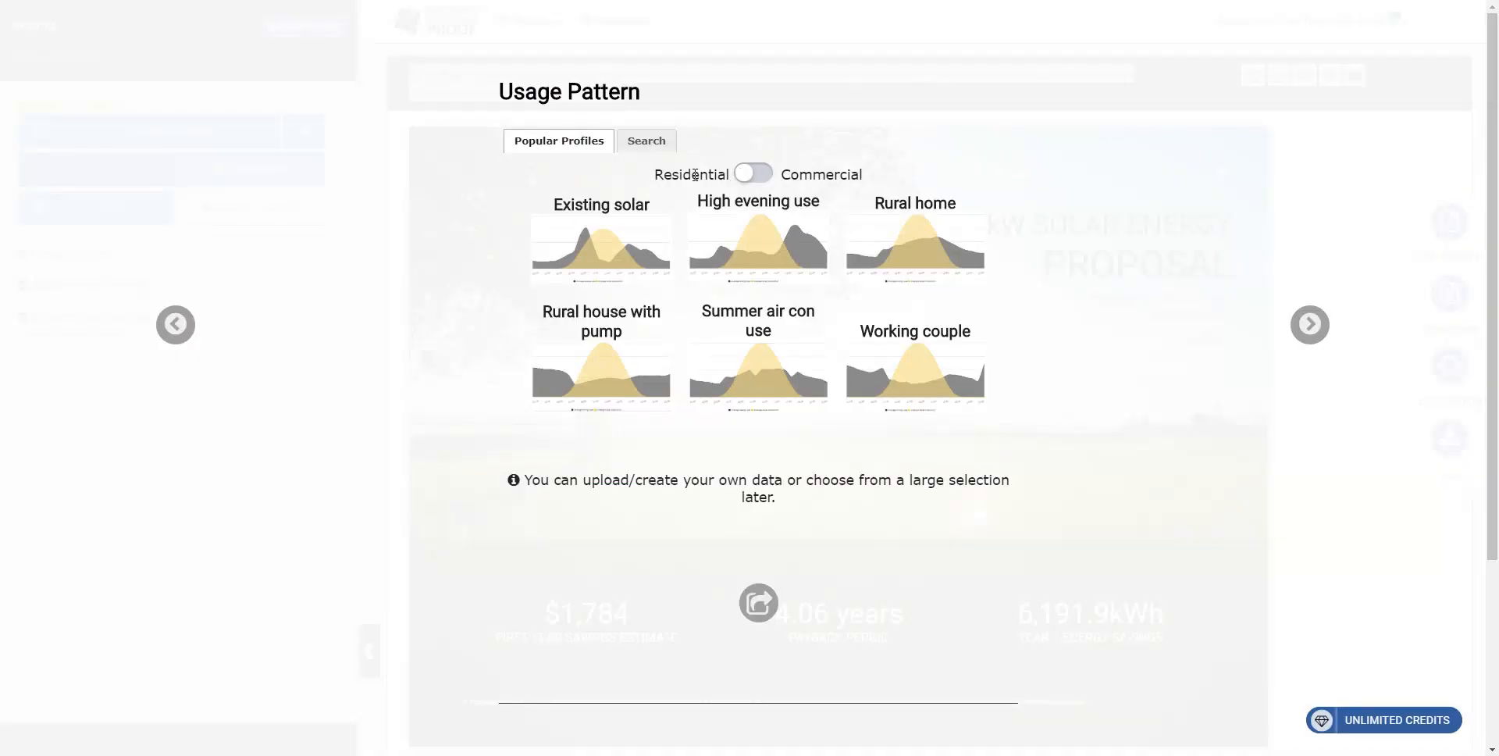
Step: Check the profile search and commercial options, and choose the residential High evening use profile as the usage pattern
{"action": "left_click", "coordinate": [651, 140]}
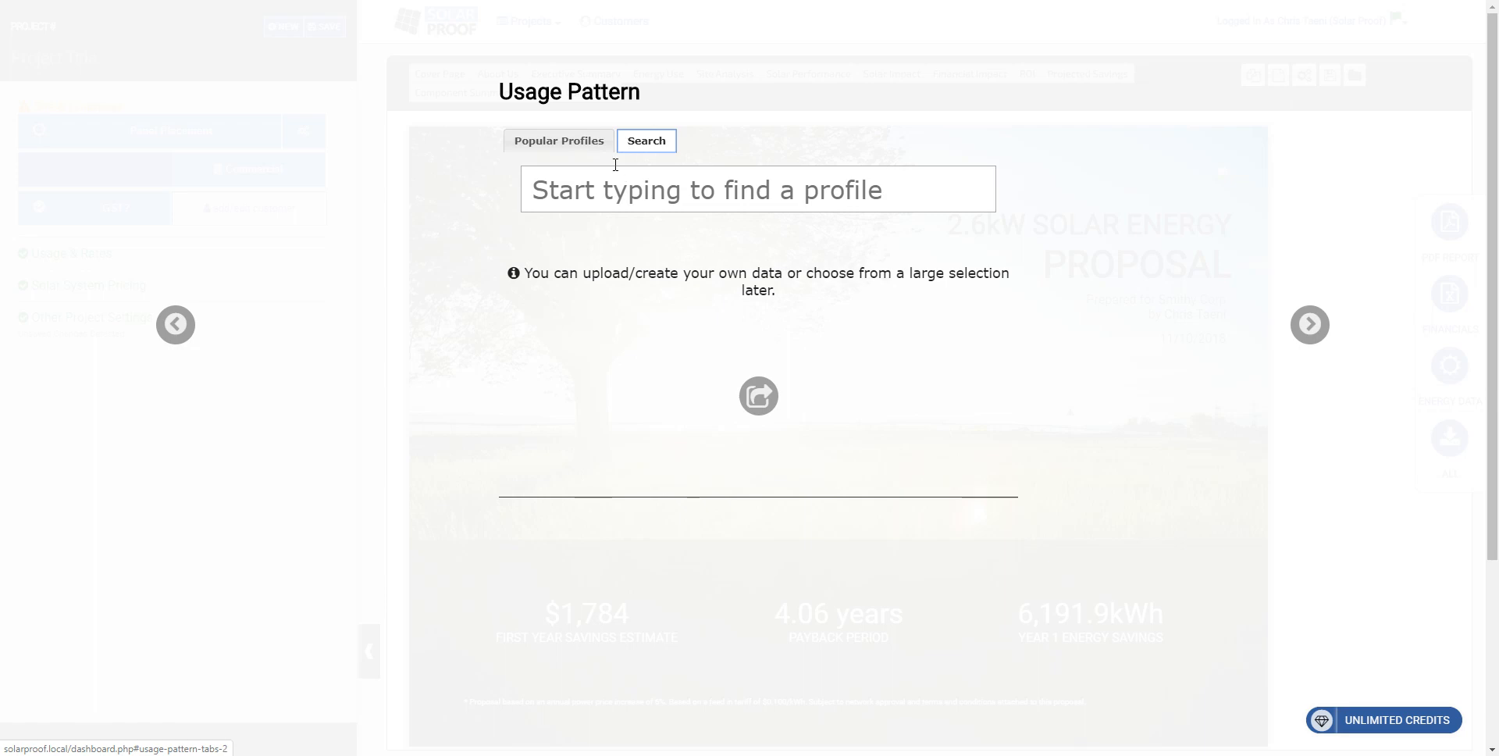
{"action": "left_click", "coordinate": [572, 142]}
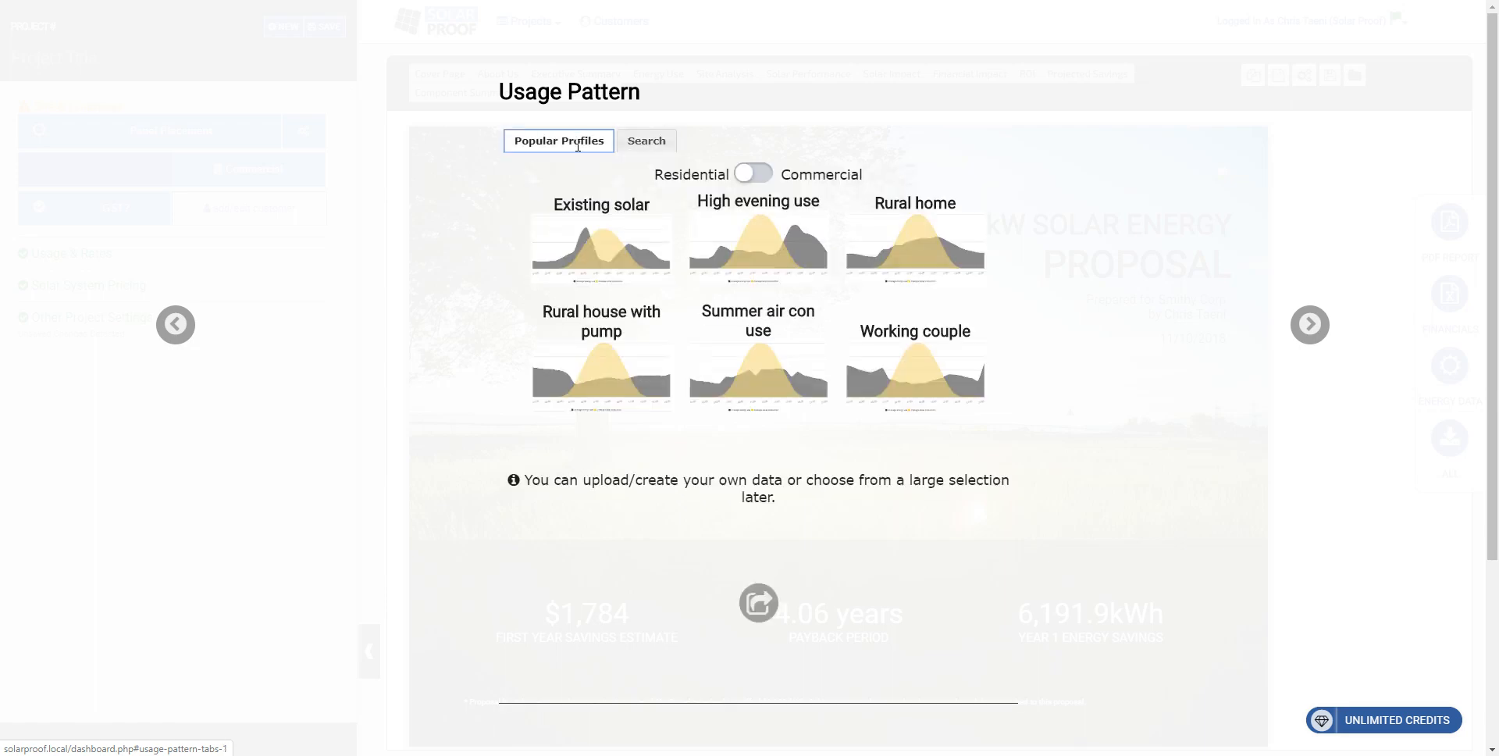
{"action": "left_click", "coordinate": [753, 175]}
{"action": "left_click", "coordinate": [754, 176]}
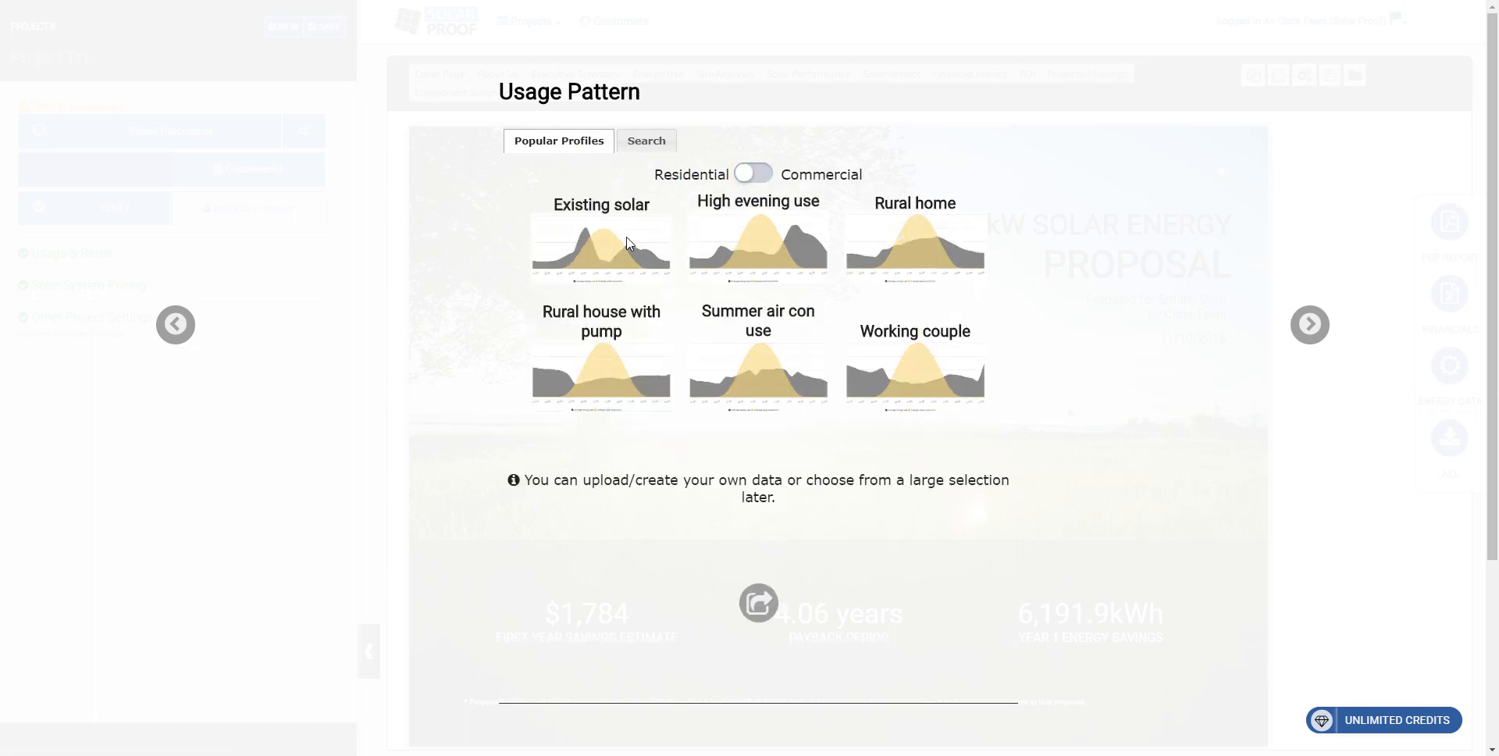
{"action": "left_click", "coordinate": [809, 250]}
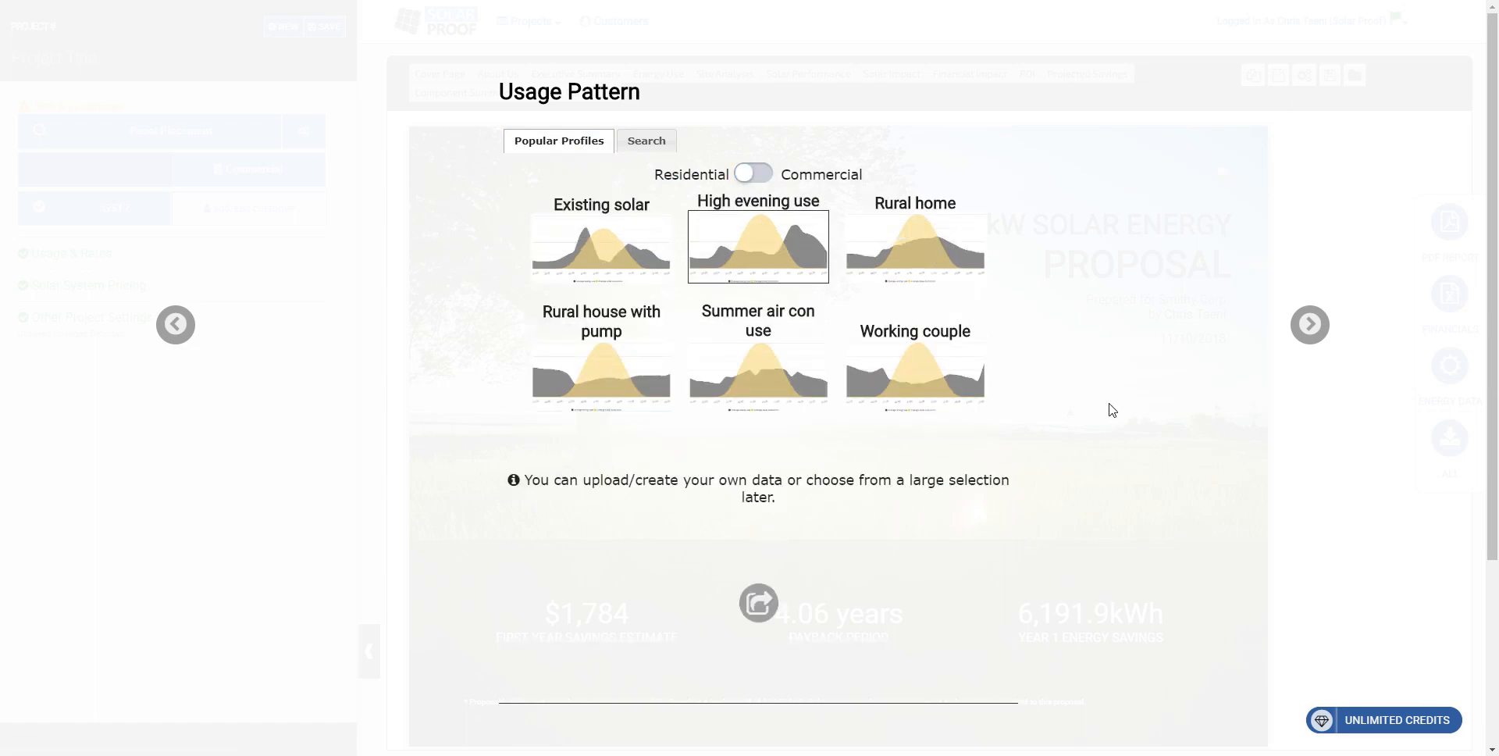
{"action": "left_click", "coordinate": [1310, 324]}
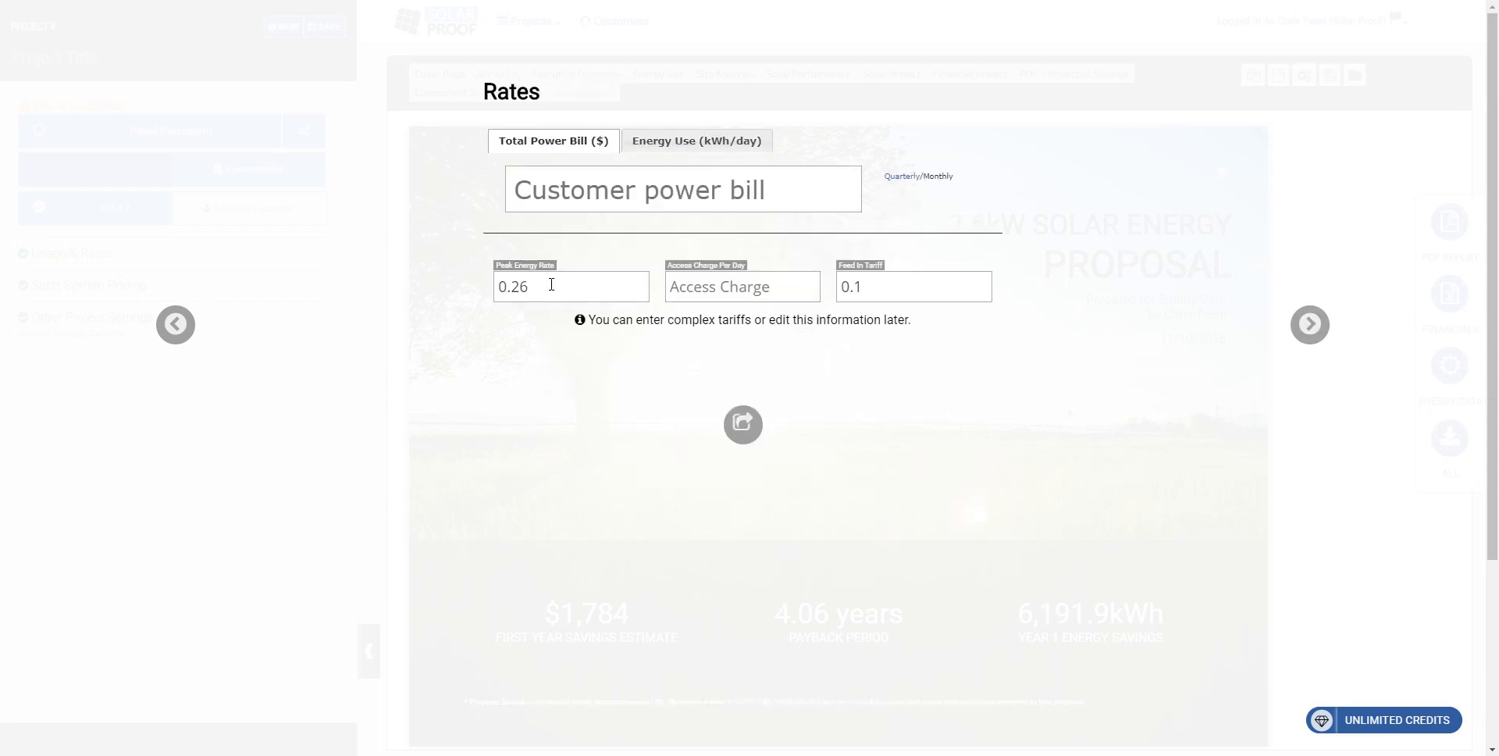
Step: Enter a customer power bill of $500 in the project's rates
{"action": "left_click", "coordinate": [594, 195]}
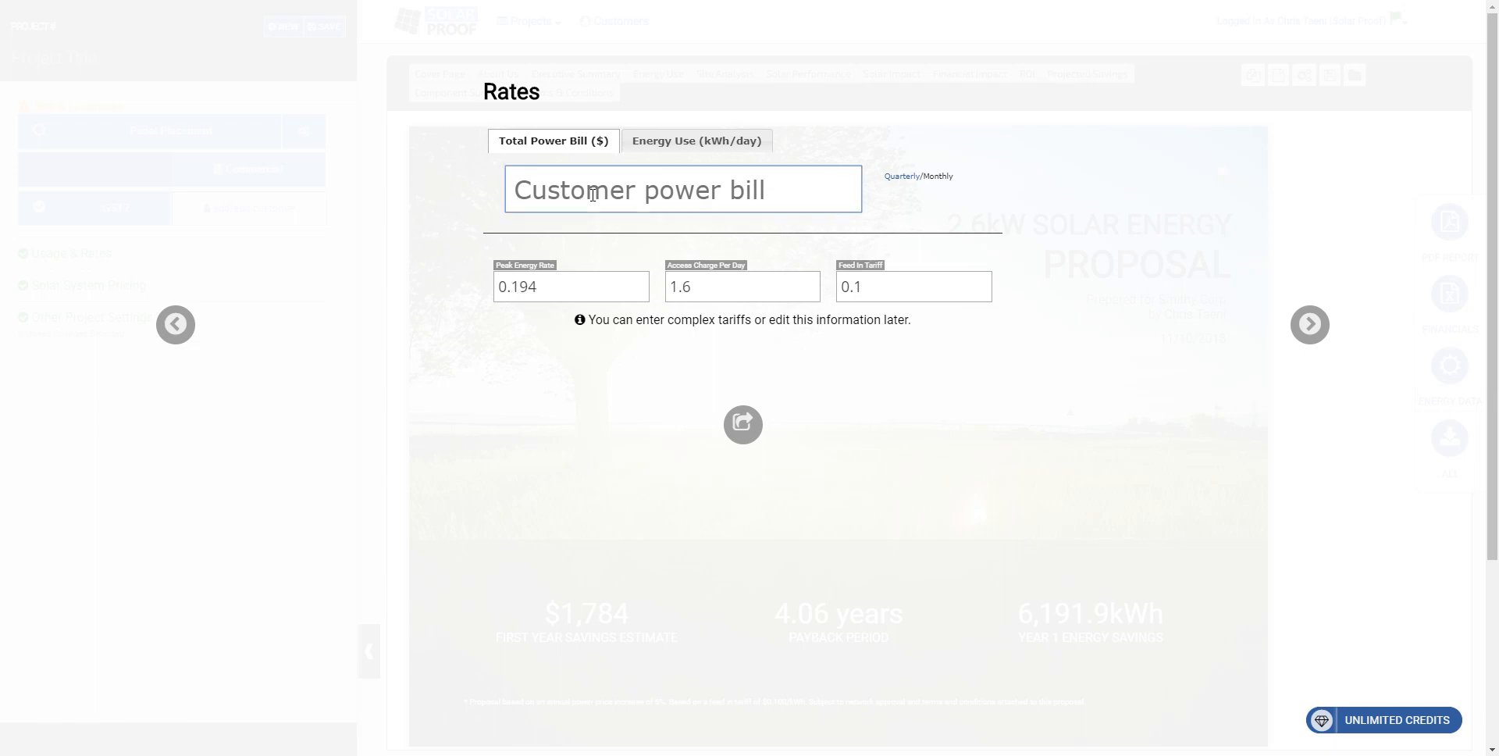
{"action": "type", "text": "500"}
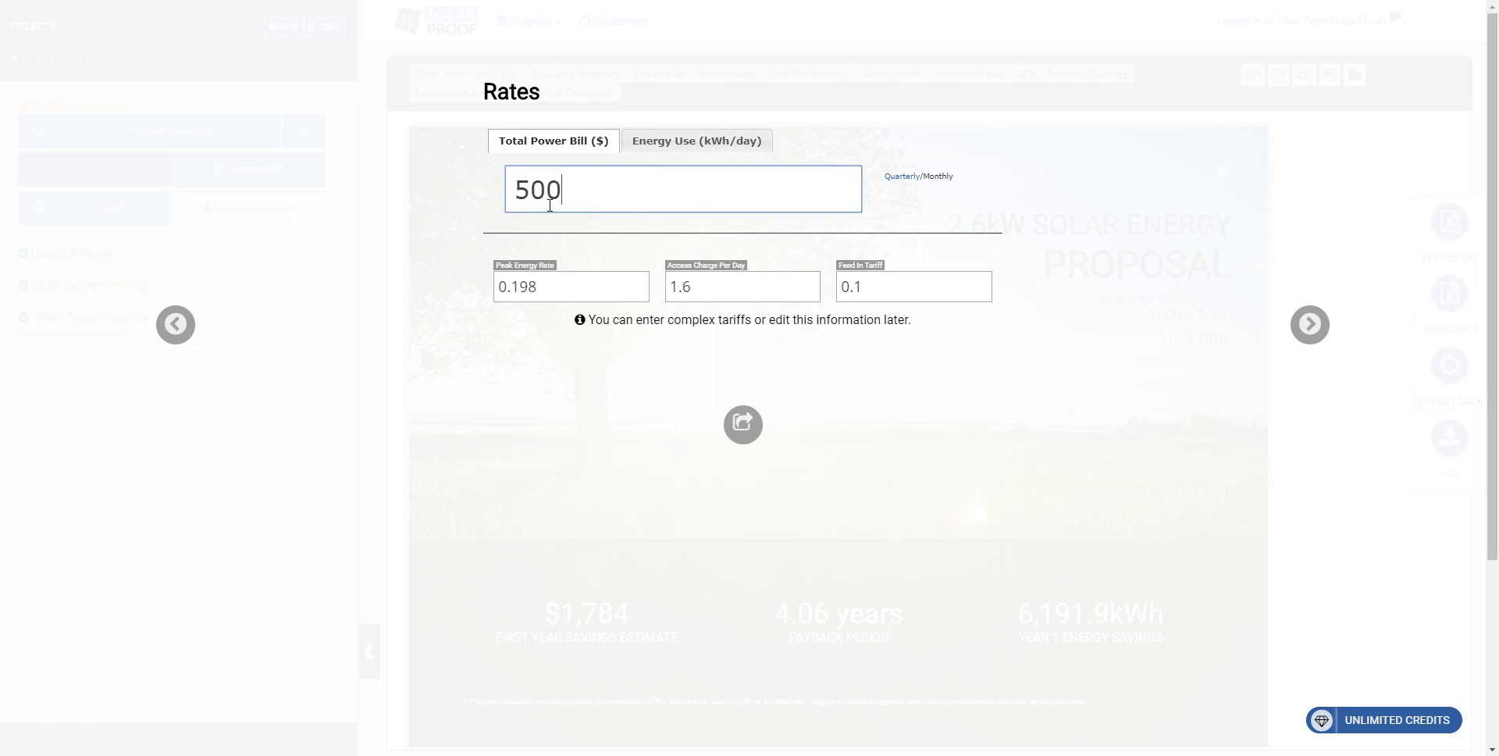
{"action": "left_click", "coordinate": [565, 292]}
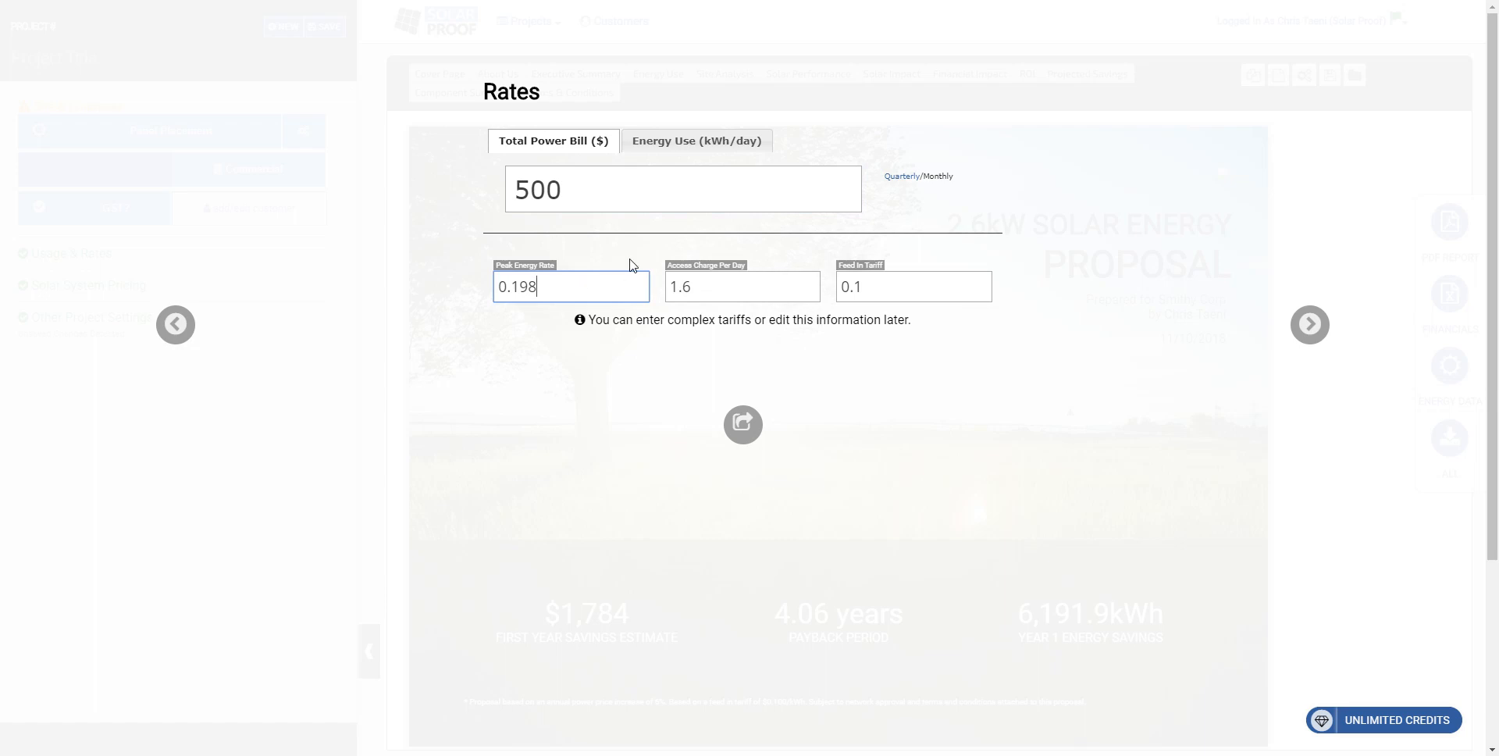
Step: Set the customer's energy use to 22 kWh per day, check the tariff fields and proceed to system pricing
{"action": "left_click", "coordinate": [686, 144]}
{"action": "left_click", "coordinate": [611, 184]}
{"action": "double_click", "coordinate": [605, 186]}
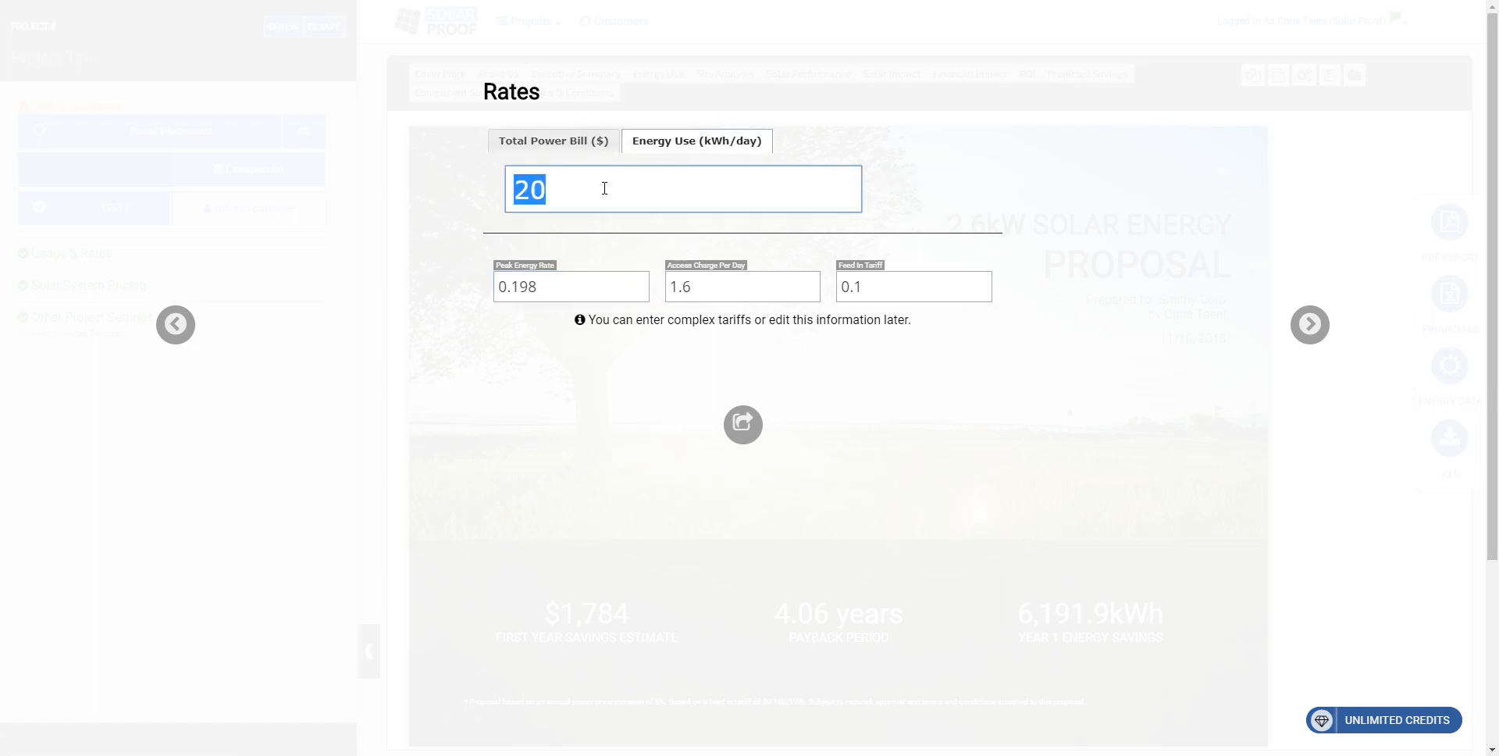
{"action": "type", "text": "22"}
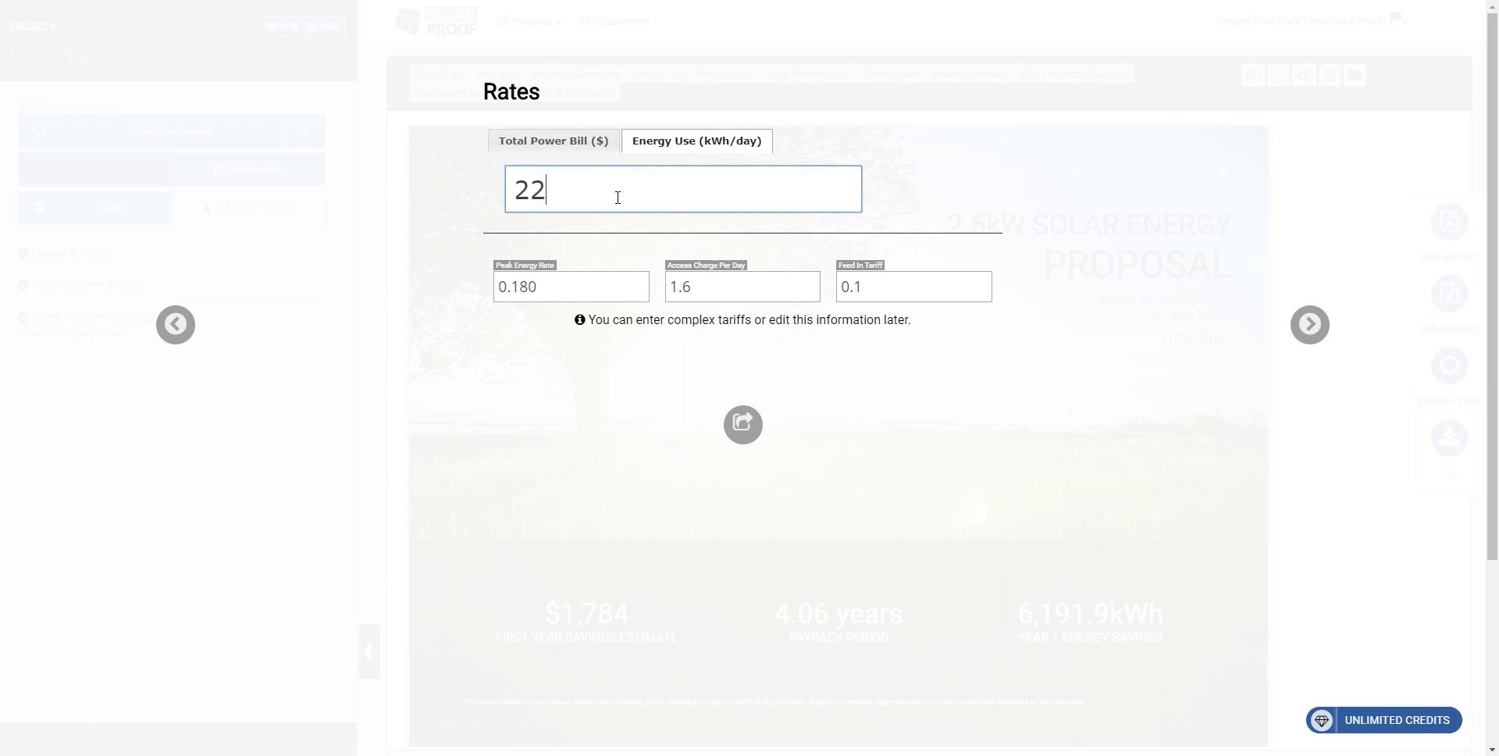
{"action": "left_click", "coordinate": [580, 283]}
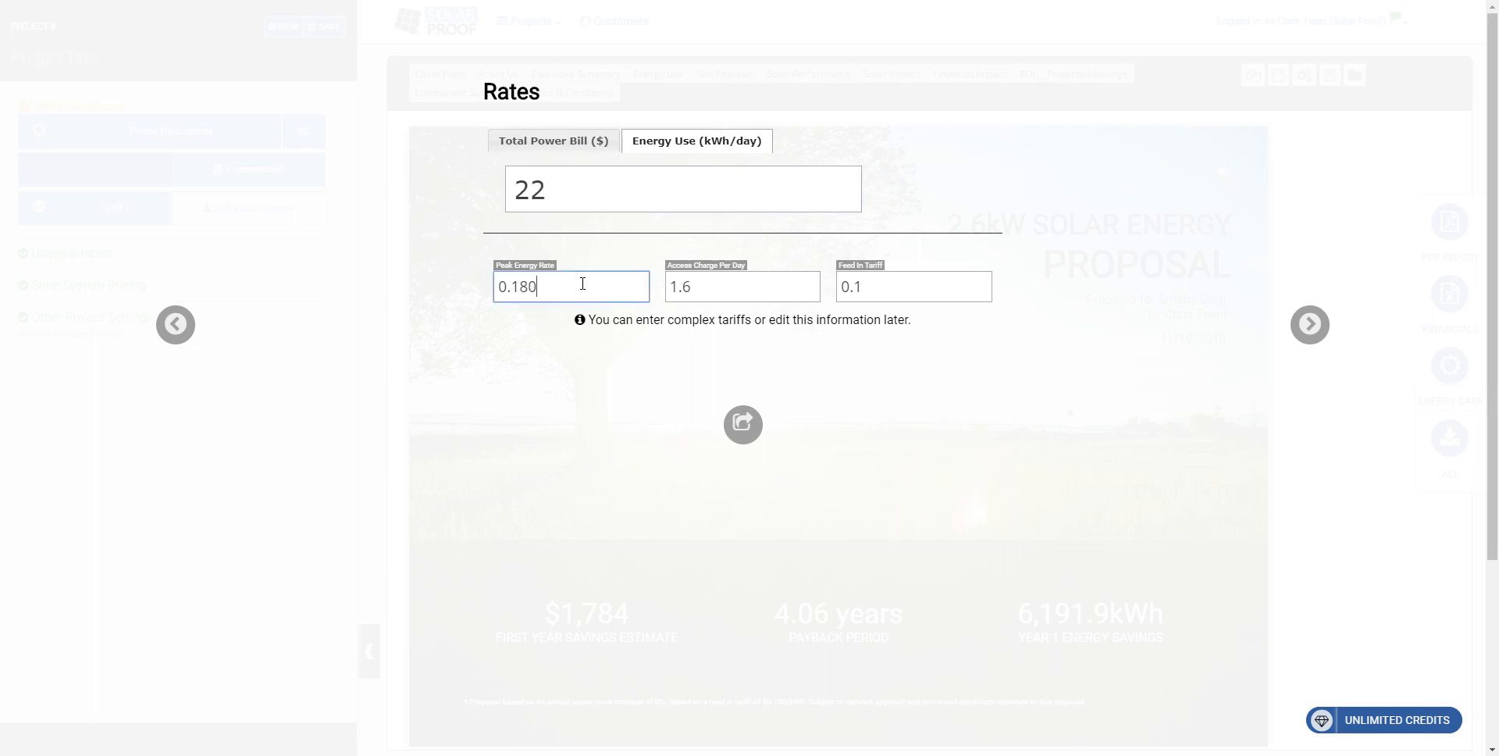
{"action": "left_click", "coordinate": [848, 286]}
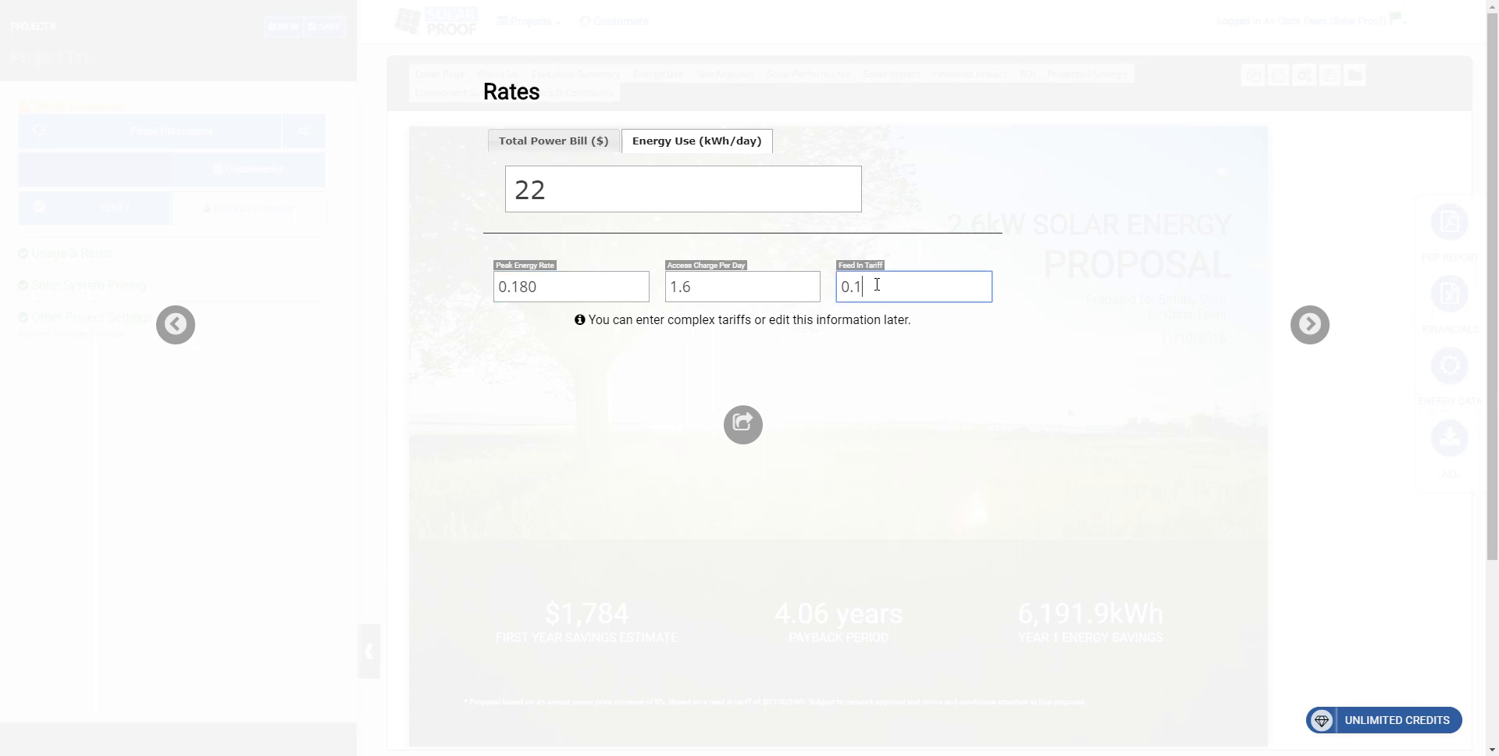
{"action": "left_click", "coordinate": [763, 286]}
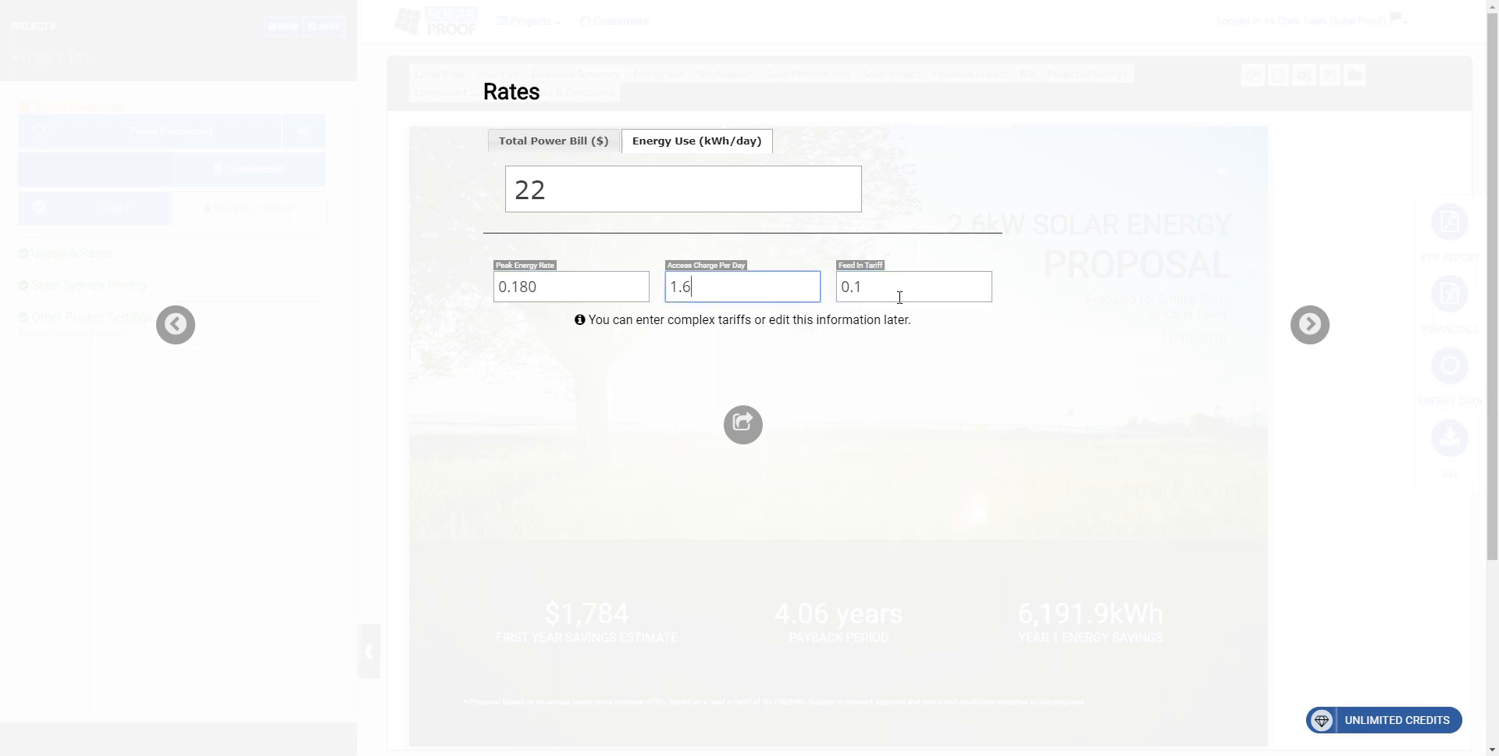
{"action": "left_click", "coordinate": [1309, 324]}
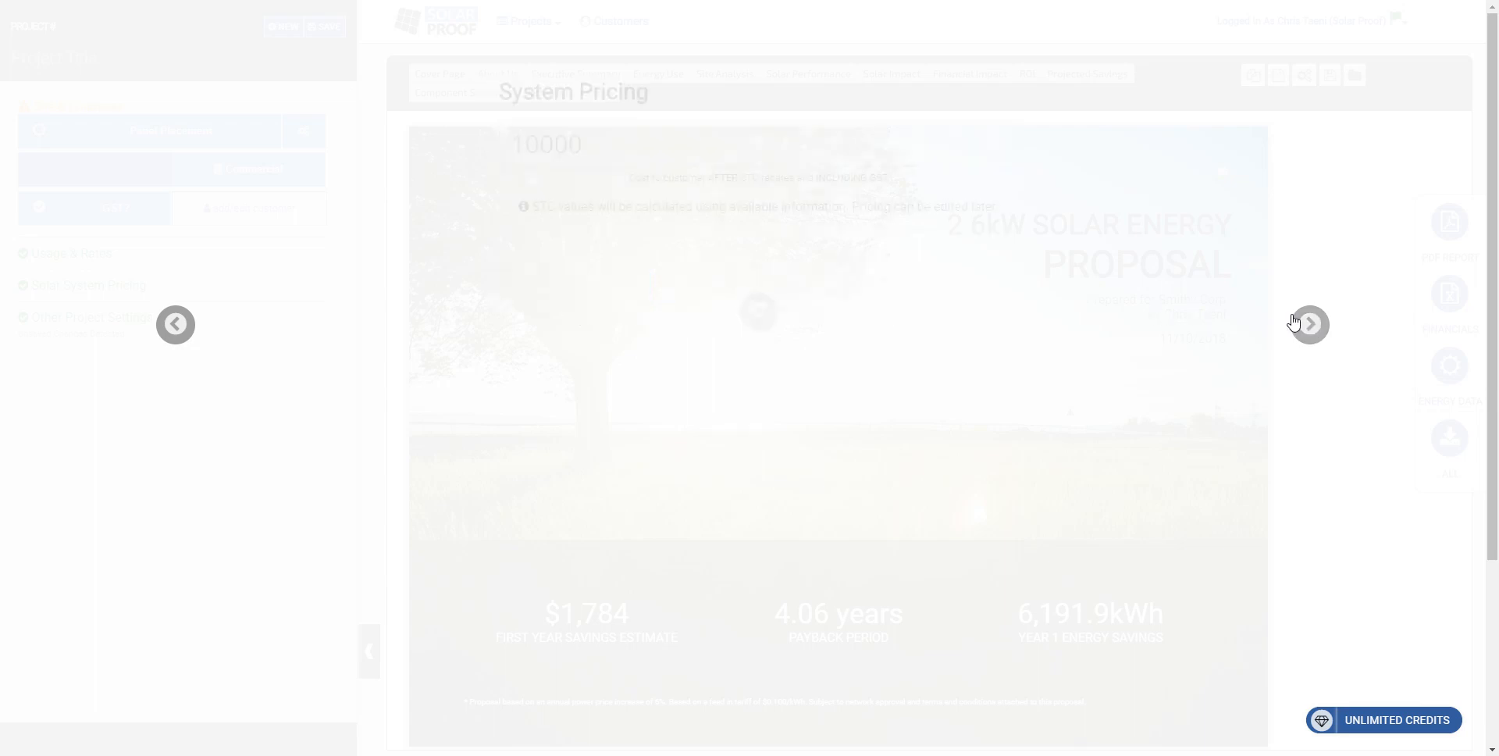
Step: Set the system's cost to the customer to 3000 and proceed to the proposal template choice
{"action": "left_click", "coordinate": [741, 144]}
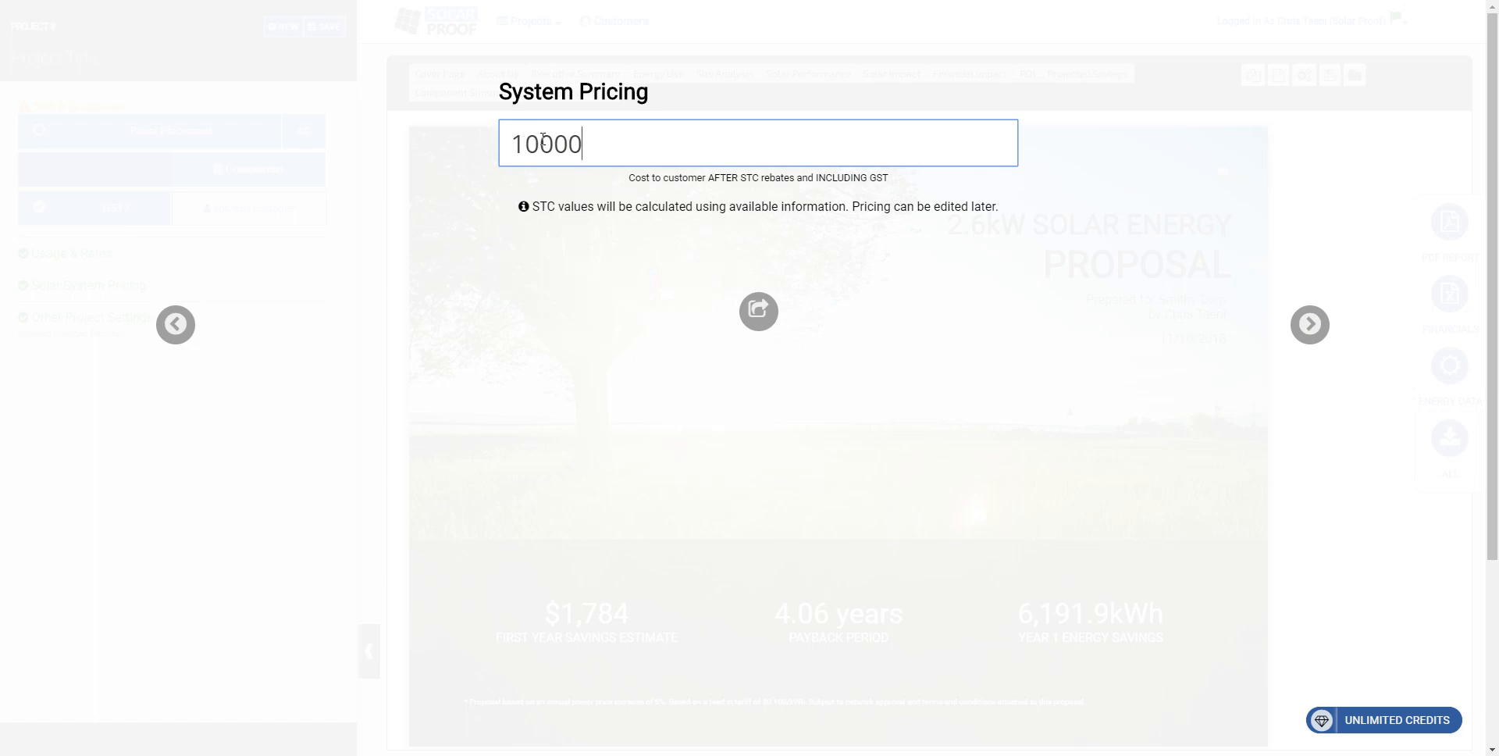
{"action": "left_click_drag", "start_coordinate": [539, 144], "coordinate": [451, 138]}
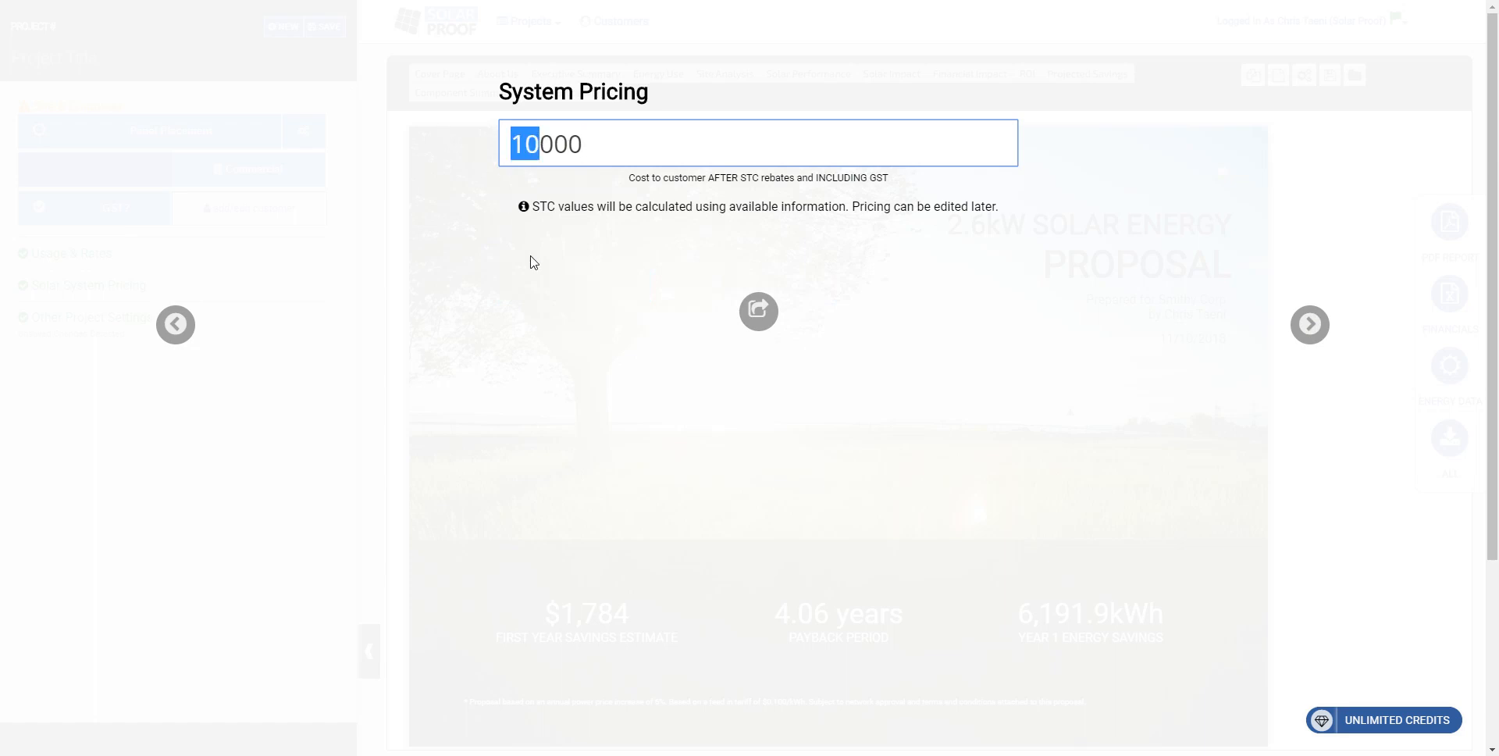
{"action": "type", "text": "3"}
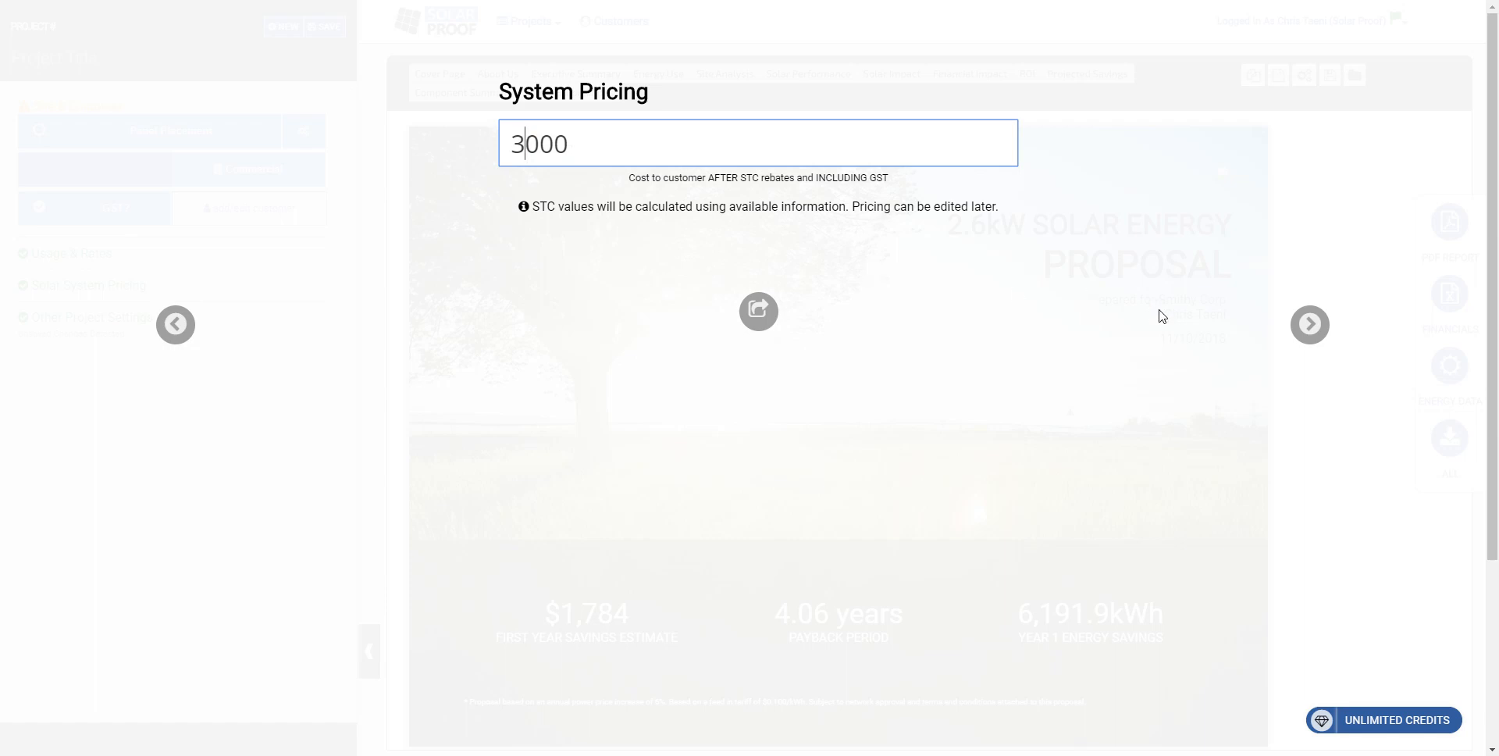
{"action": "left_click", "coordinate": [1310, 324]}
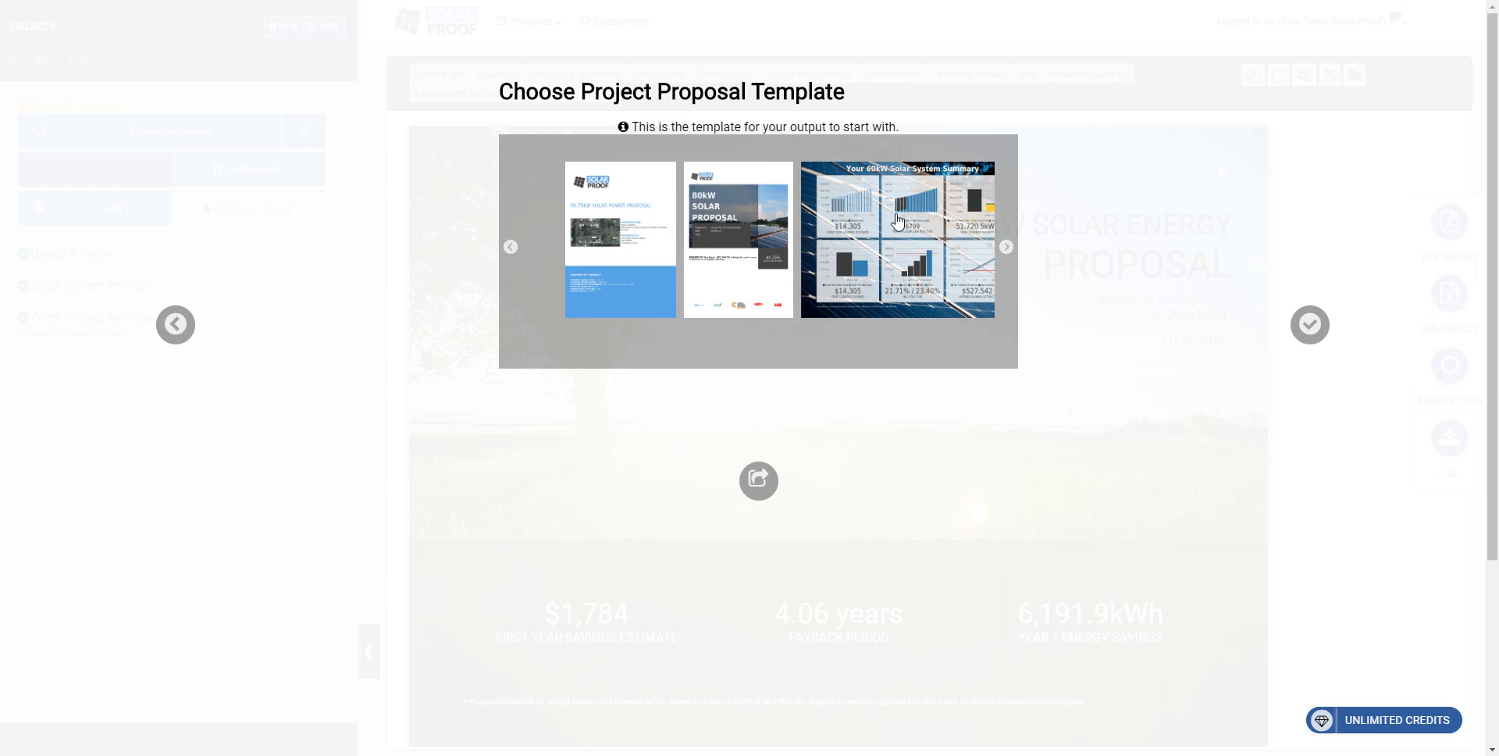
Step: Choose the first white proposal template with the blue lower block and finish the project setup
{"action": "right_click", "coordinate": [804, 238]}
{"action": "left_click", "coordinate": [1135, 87]}
{"action": "left_click", "coordinate": [622, 238]}
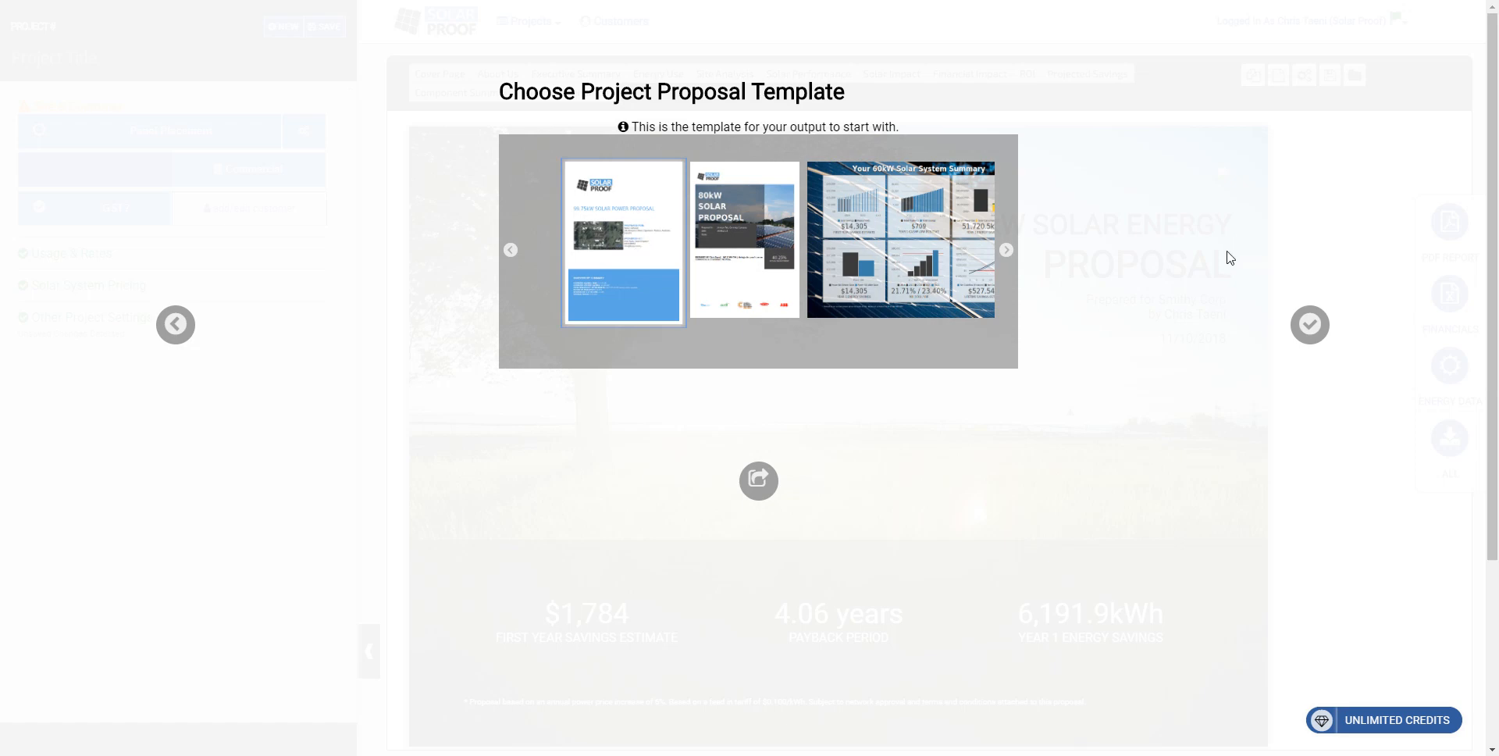
{"action": "left_click", "coordinate": [1312, 324]}
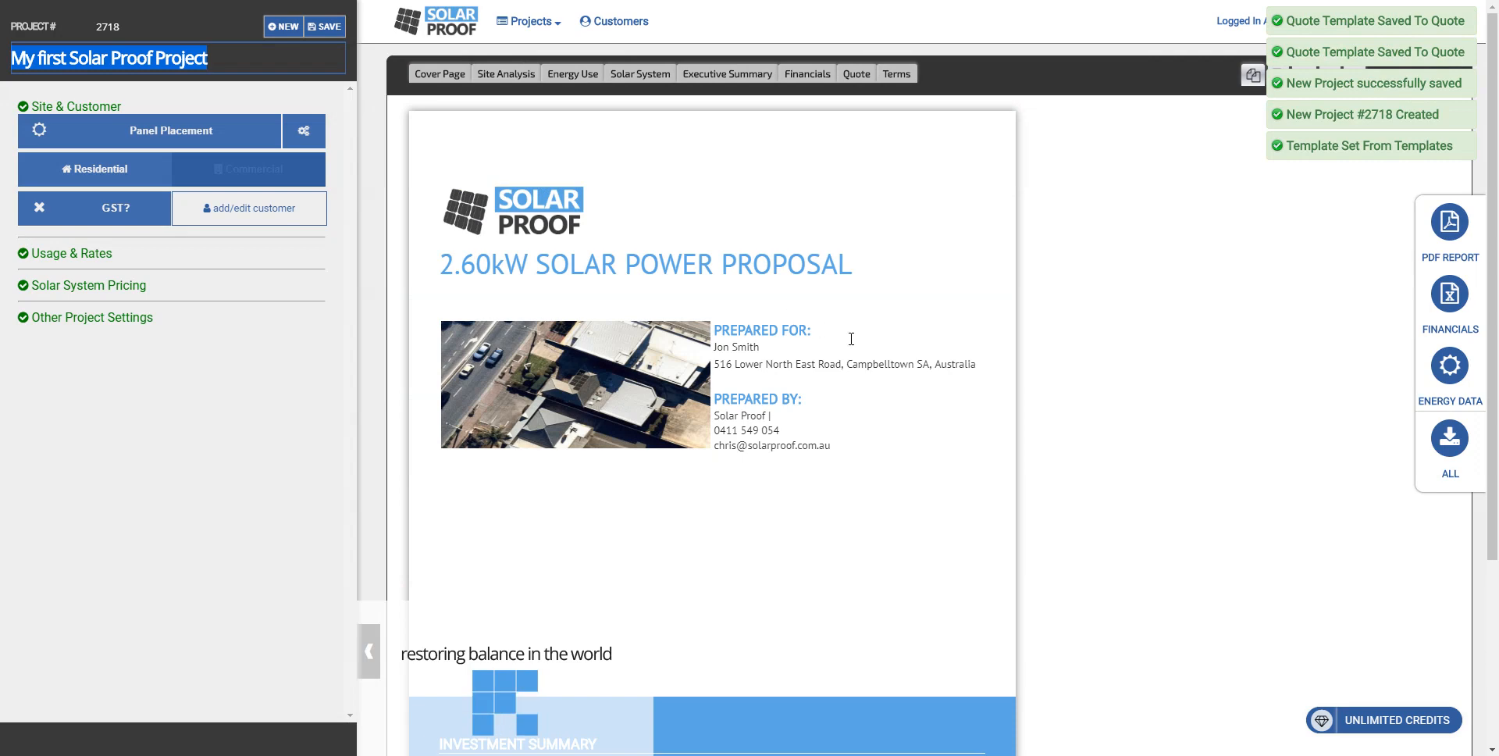
{"action": "left_click", "coordinate": [1144, 274]}
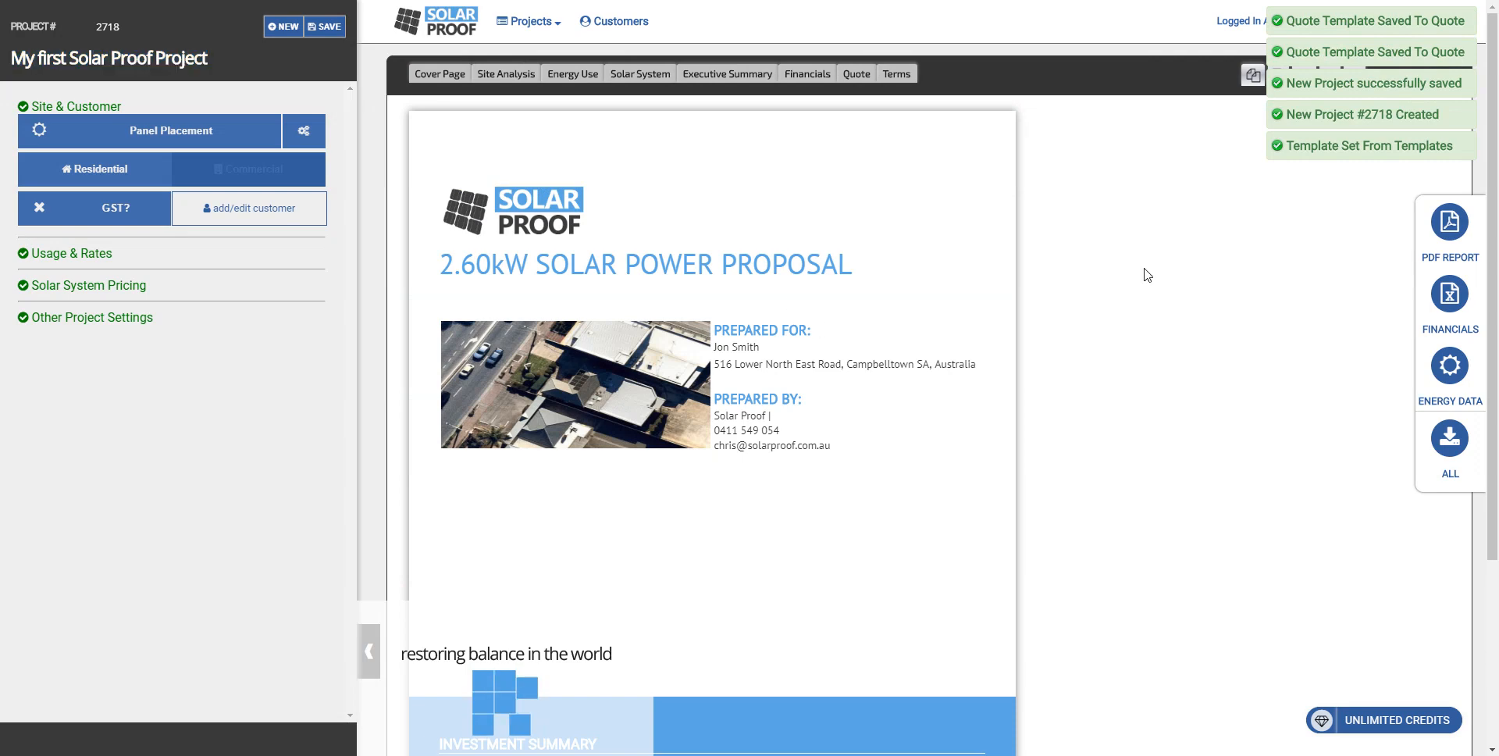
Step: Review the proposal's Site Analysis, Energy Use, Solar System, Executive Summary and Financials pages
{"action": "left_click", "coordinate": [508, 73]}
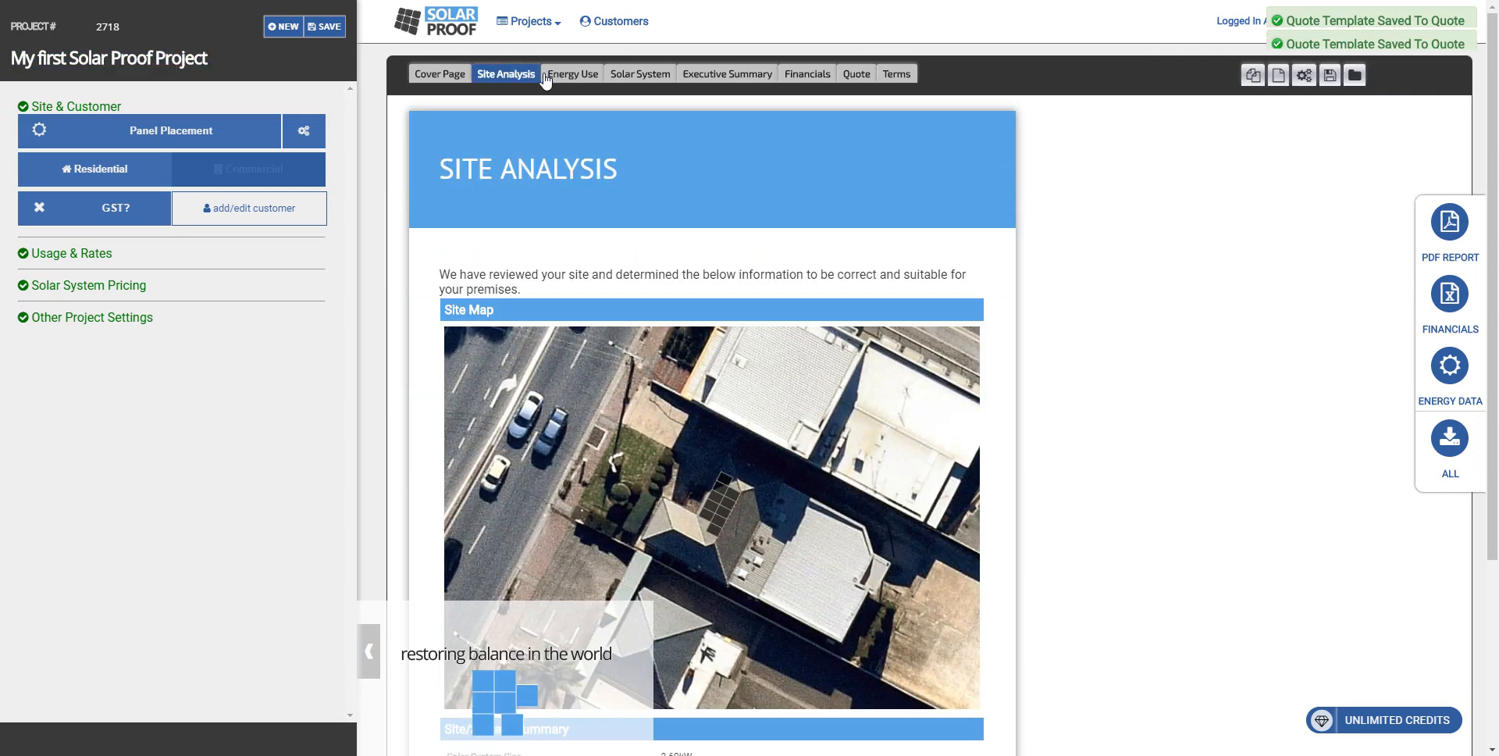
{"action": "scroll", "coordinate": [665, 191], "scroll_direction": "down", "scroll_amount": 3}
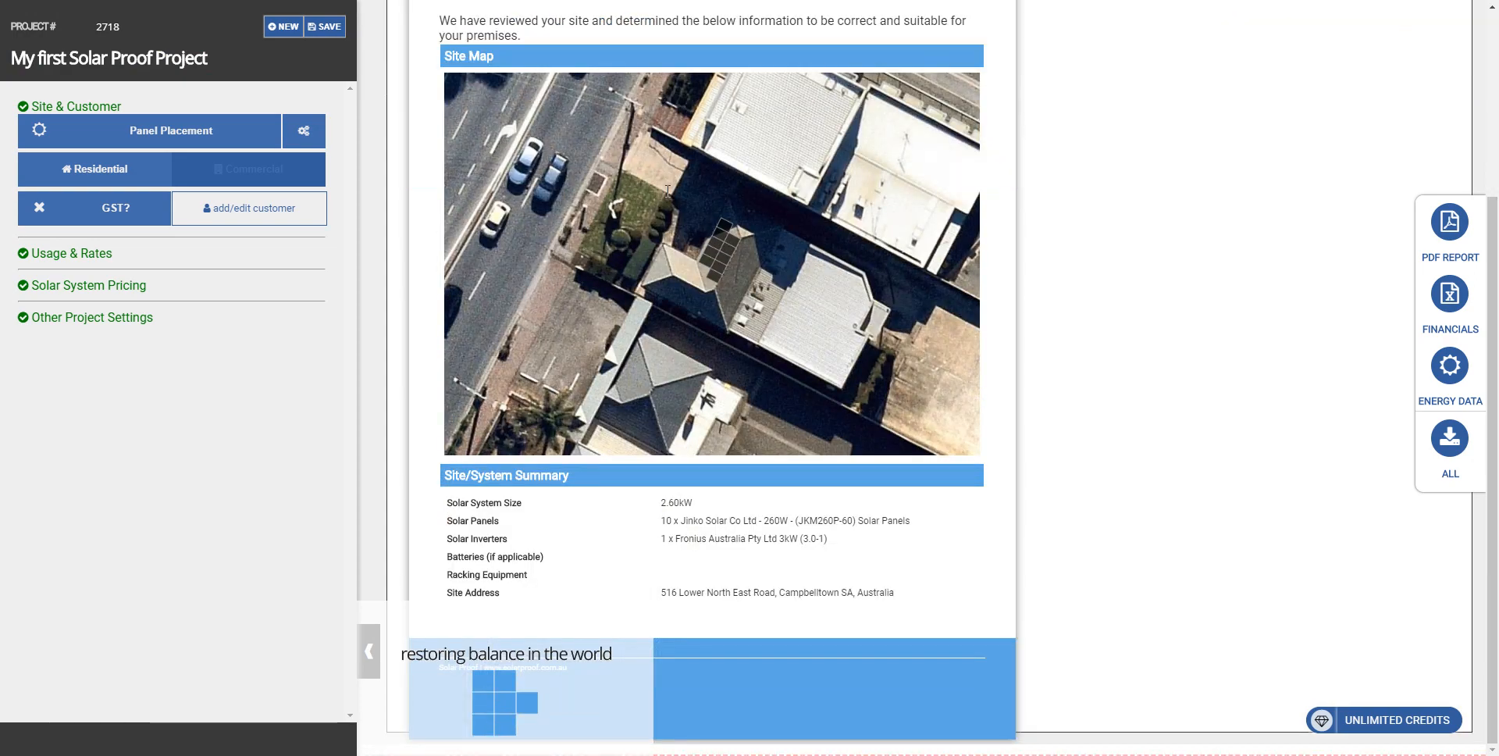
{"action": "scroll", "coordinate": [667, 190], "scroll_direction": "up", "scroll_amount": 3}
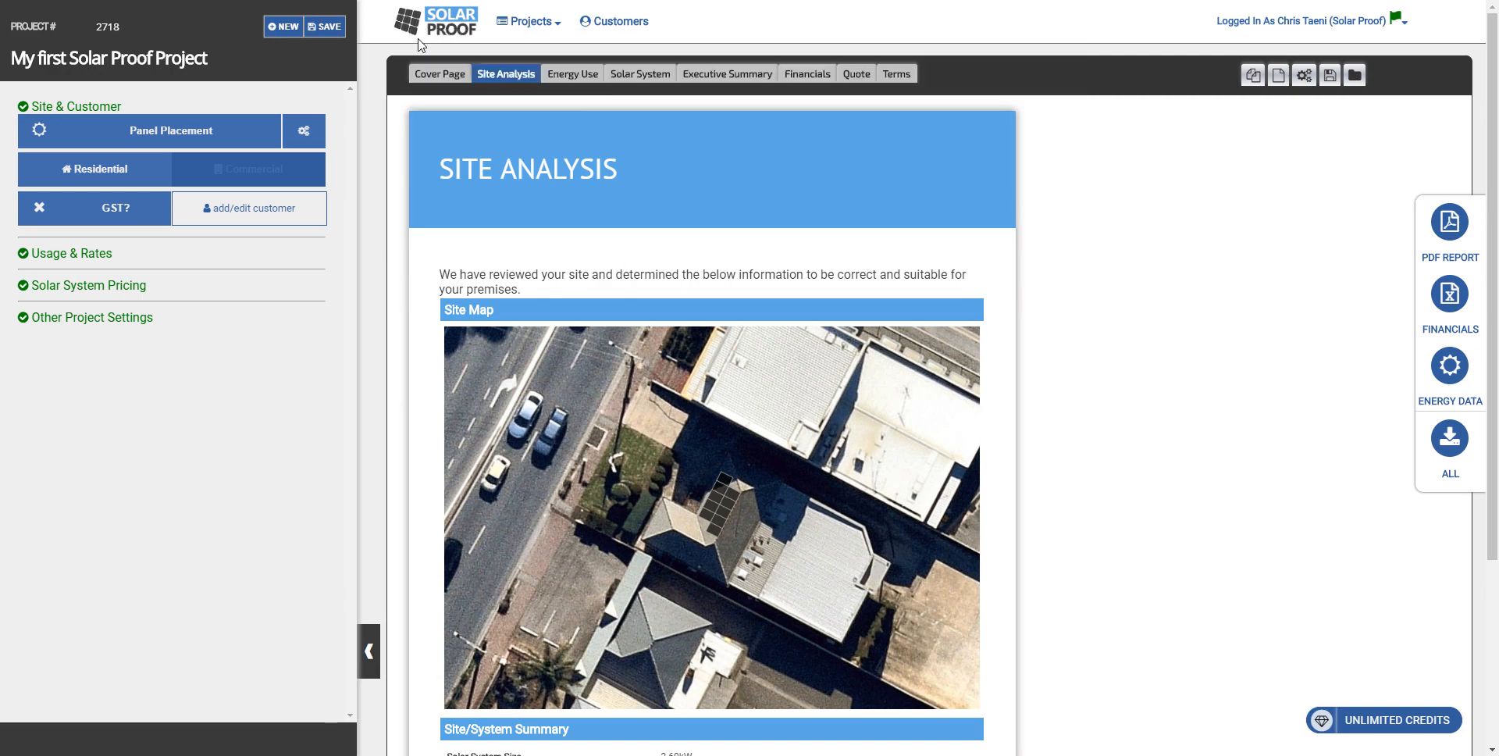
{"action": "left_click", "coordinate": [571, 78]}
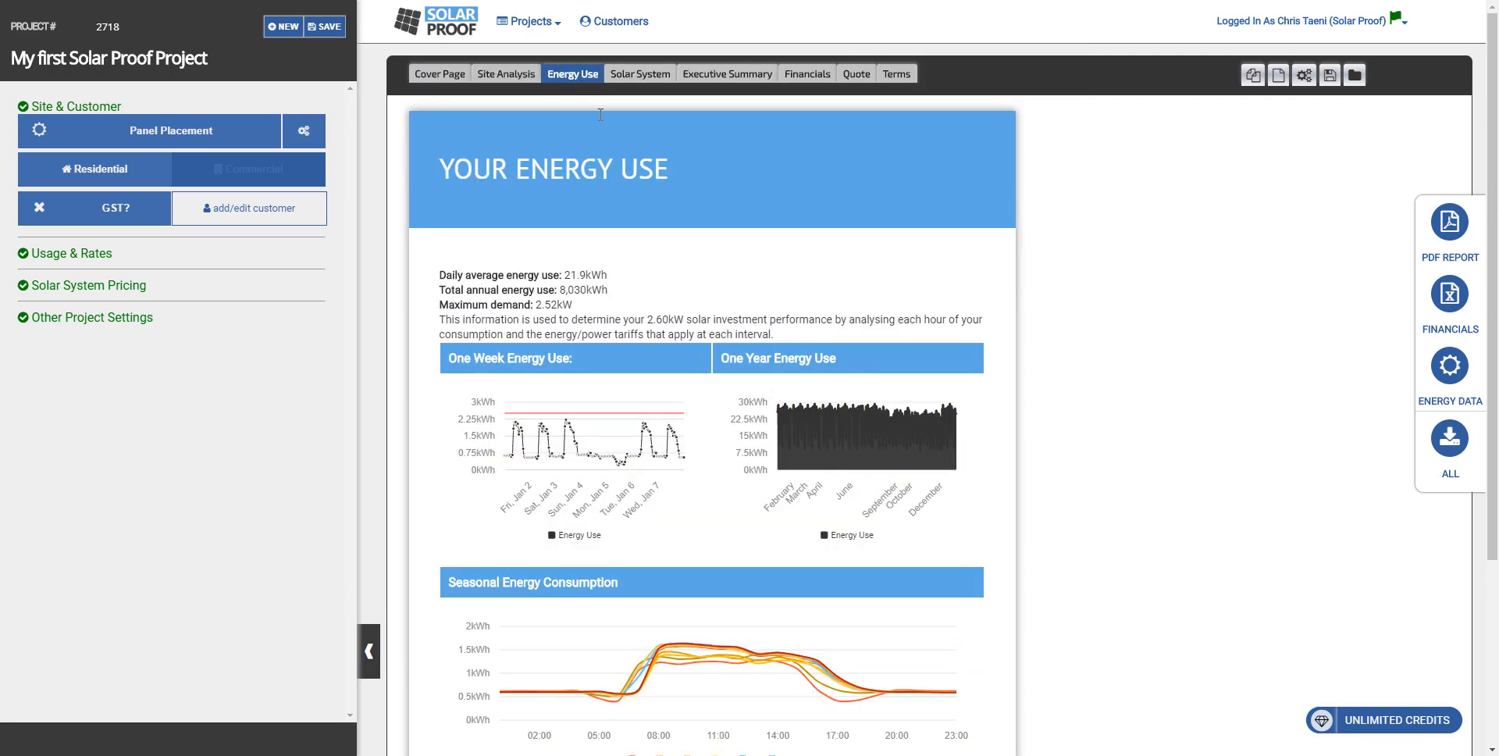
{"action": "left_click", "coordinate": [639, 76]}
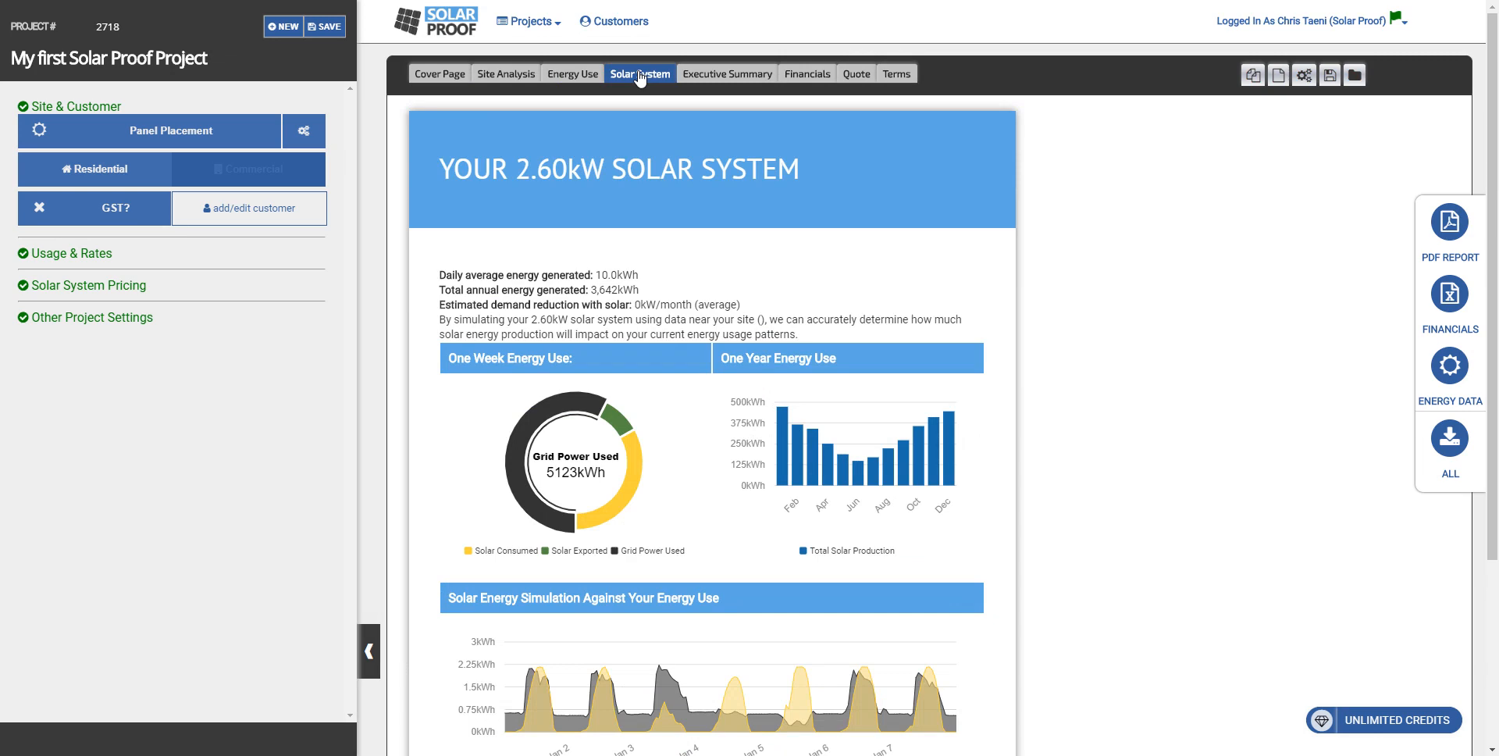
{"action": "left_click", "coordinate": [728, 78]}
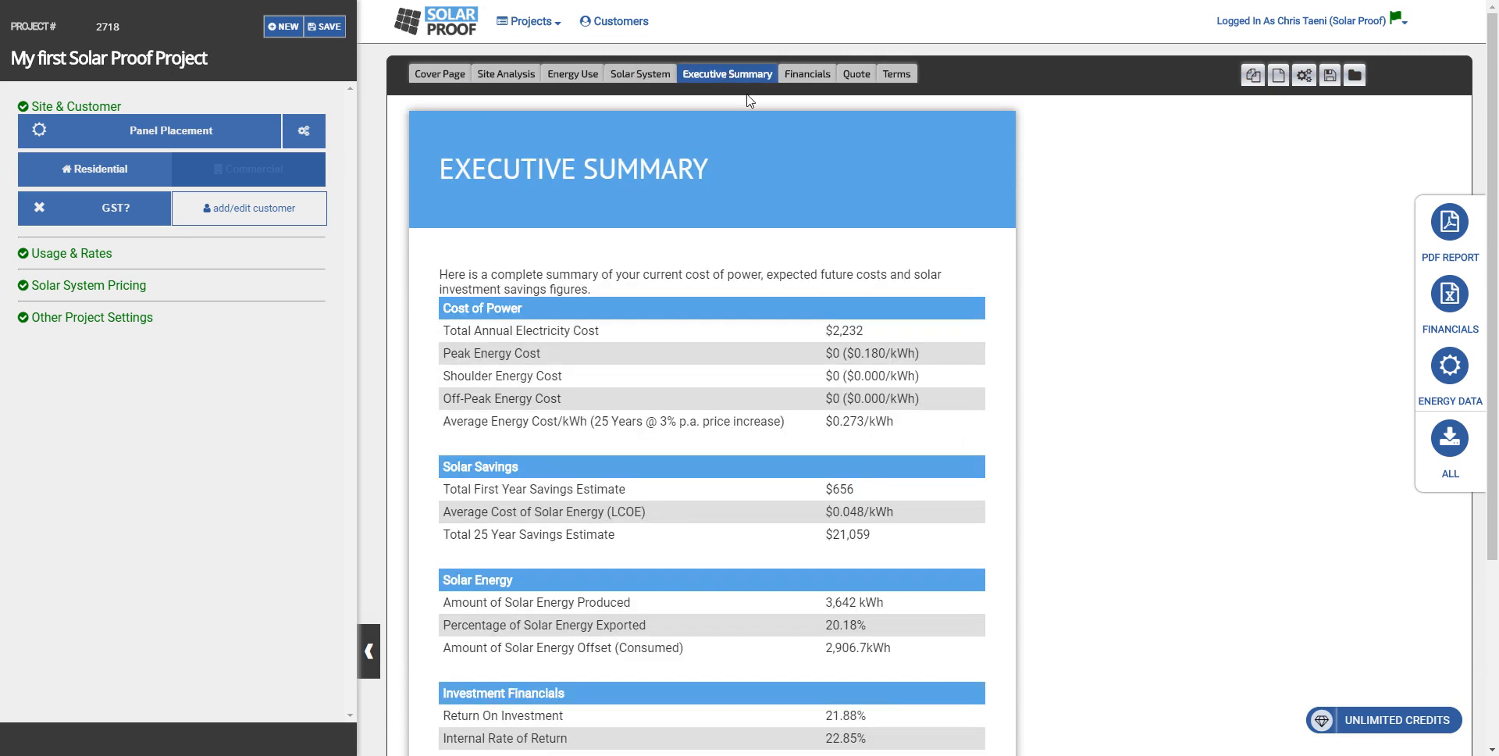
{"action": "left_click", "coordinate": [809, 78]}
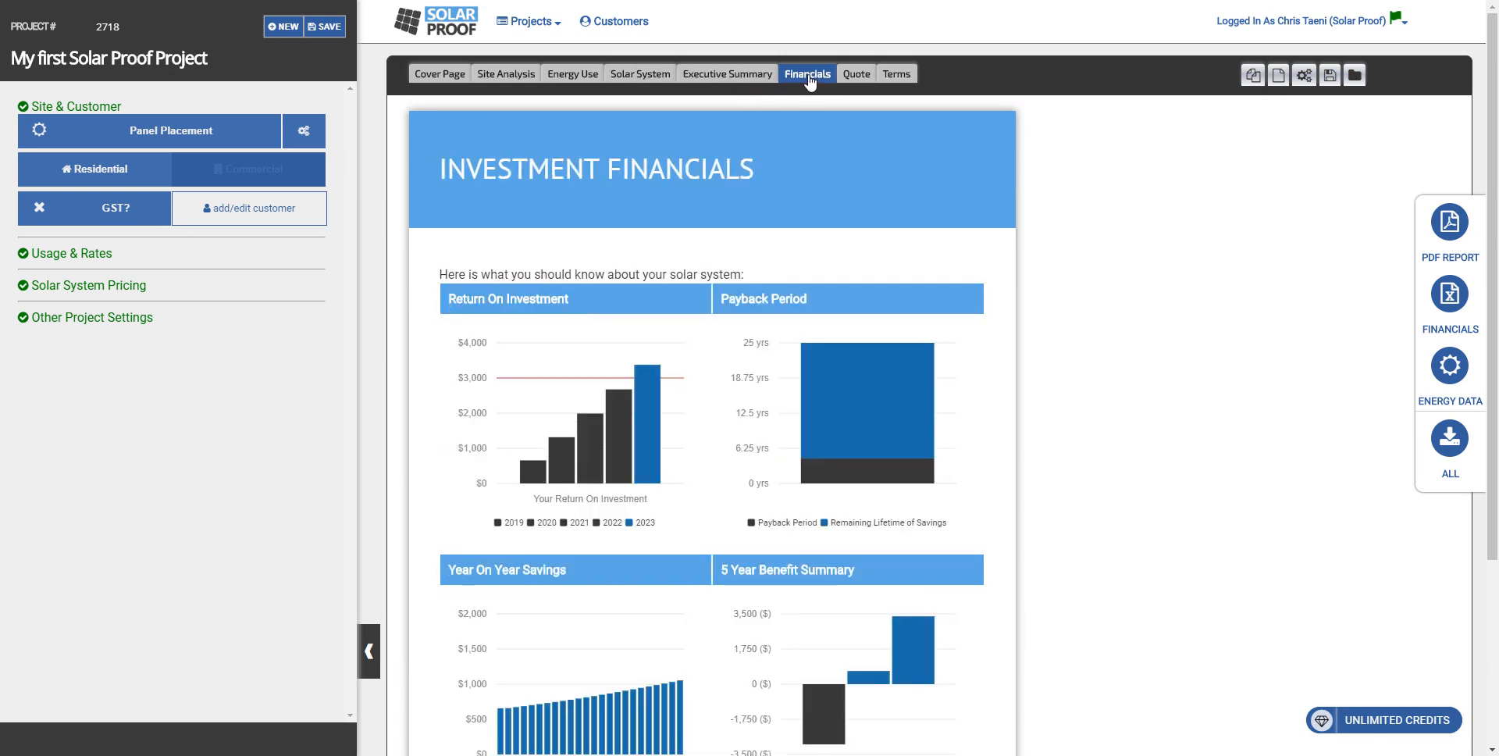
Step: Review the proposal's Quote and Terms pages
{"action": "left_click", "coordinate": [857, 76]}
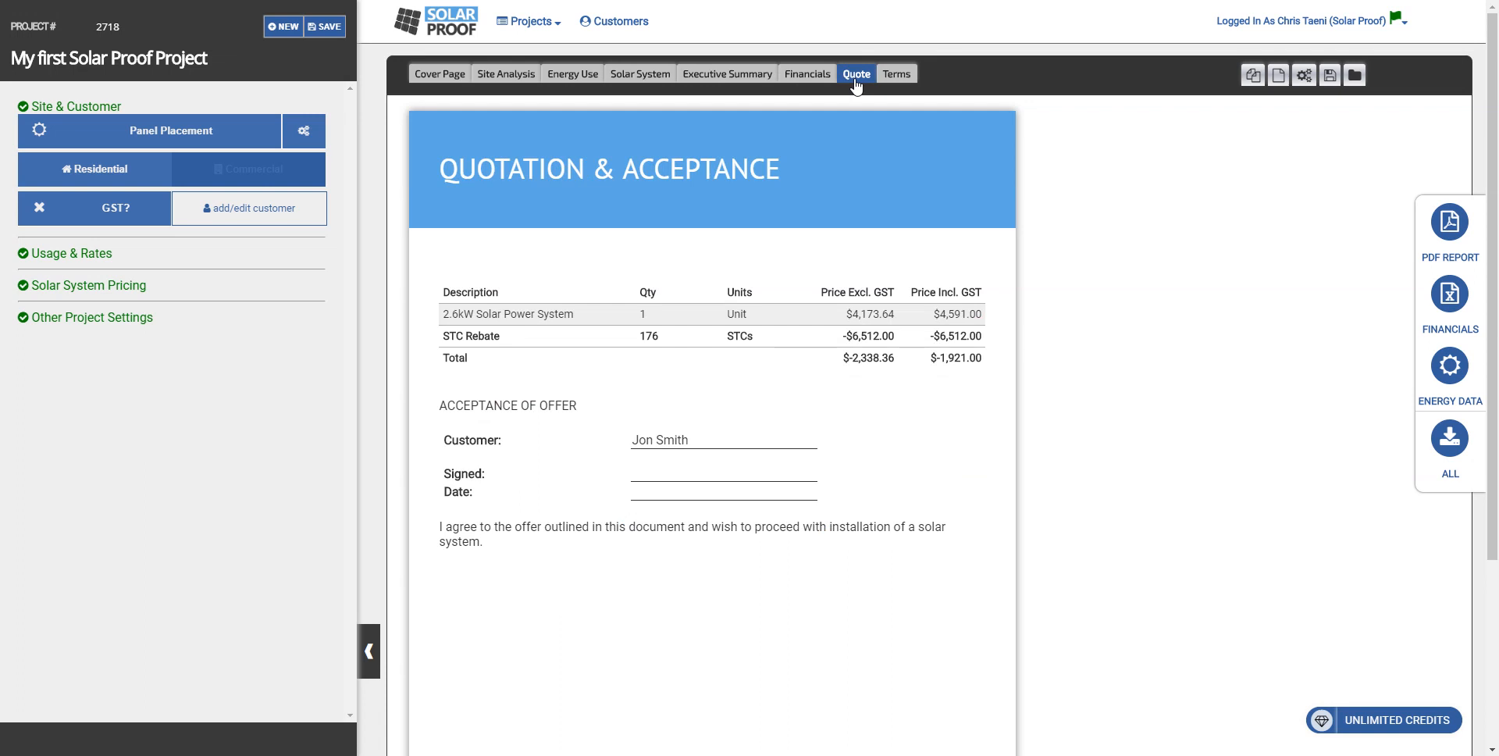
{"action": "left_click", "coordinate": [897, 78]}
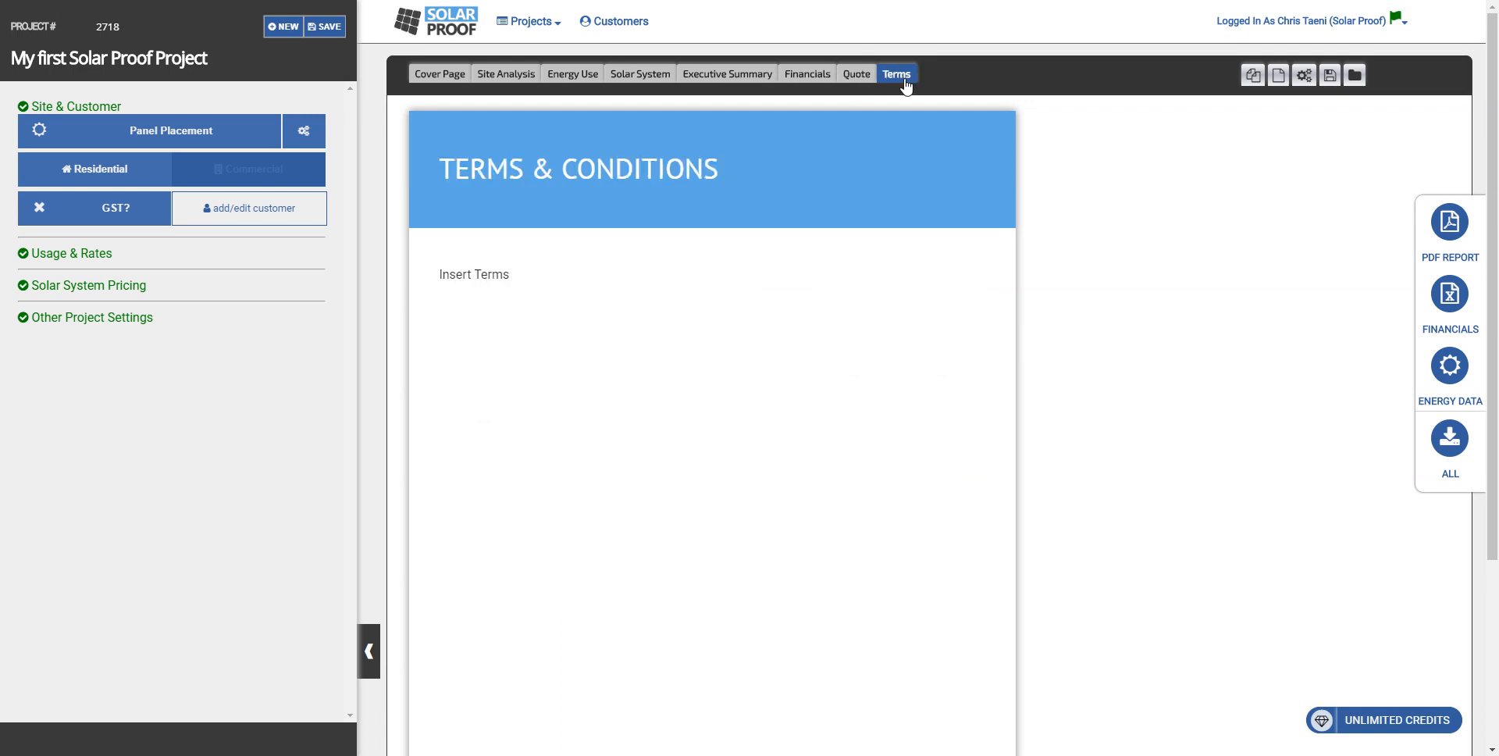
{"action": "left_click", "coordinate": [573, 277]}
{"action": "left_click", "coordinate": [1126, 227]}
Step: Check the project's Usage & Rates settings
{"action": "right_click", "coordinate": [115, 246]}
{"action": "left_click", "coordinate": [72, 348]}
{"action": "left_click", "coordinate": [104, 255]}
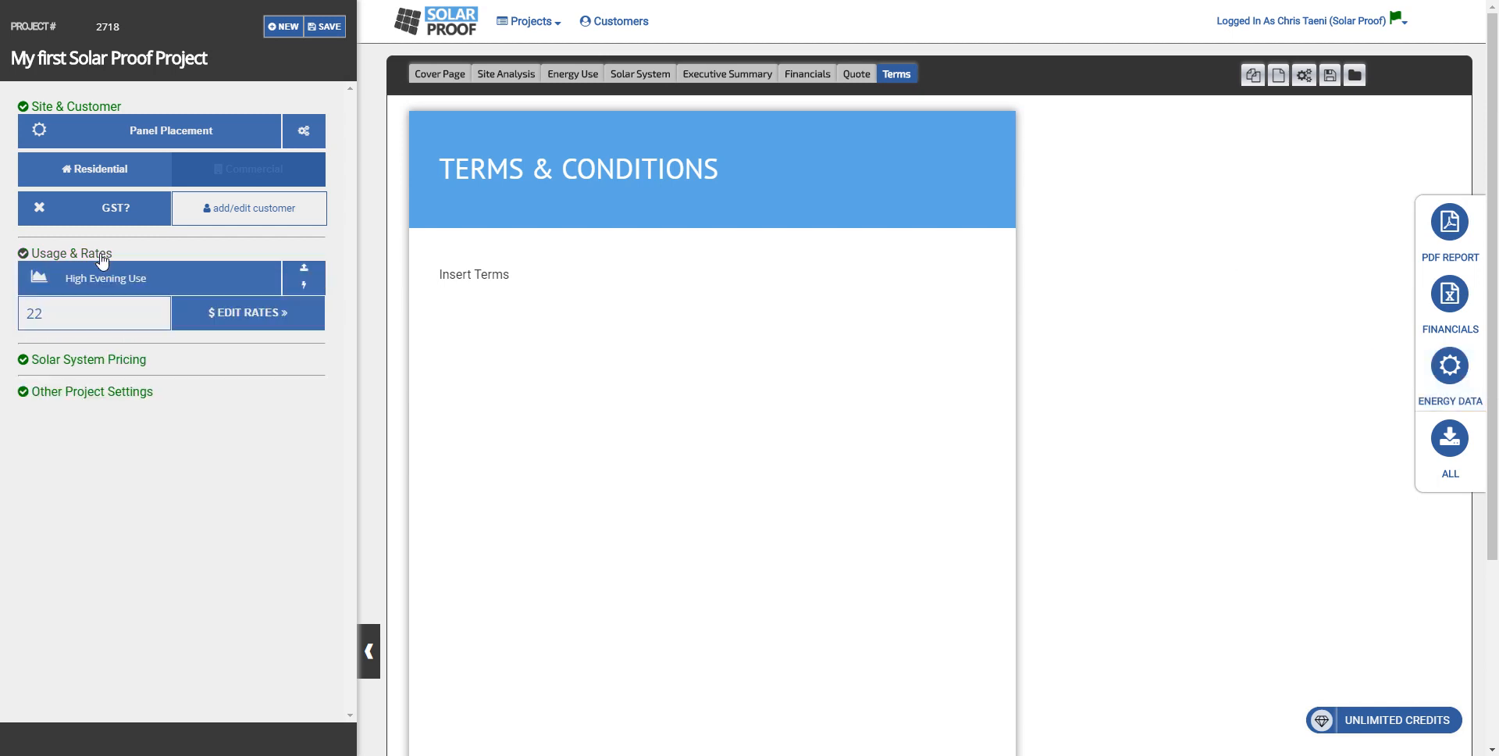
{"action": "left_click", "coordinate": [104, 256]}
Step: Check the project's Solar System Pricing section and its STC settings
{"action": "left_click", "coordinate": [107, 286]}
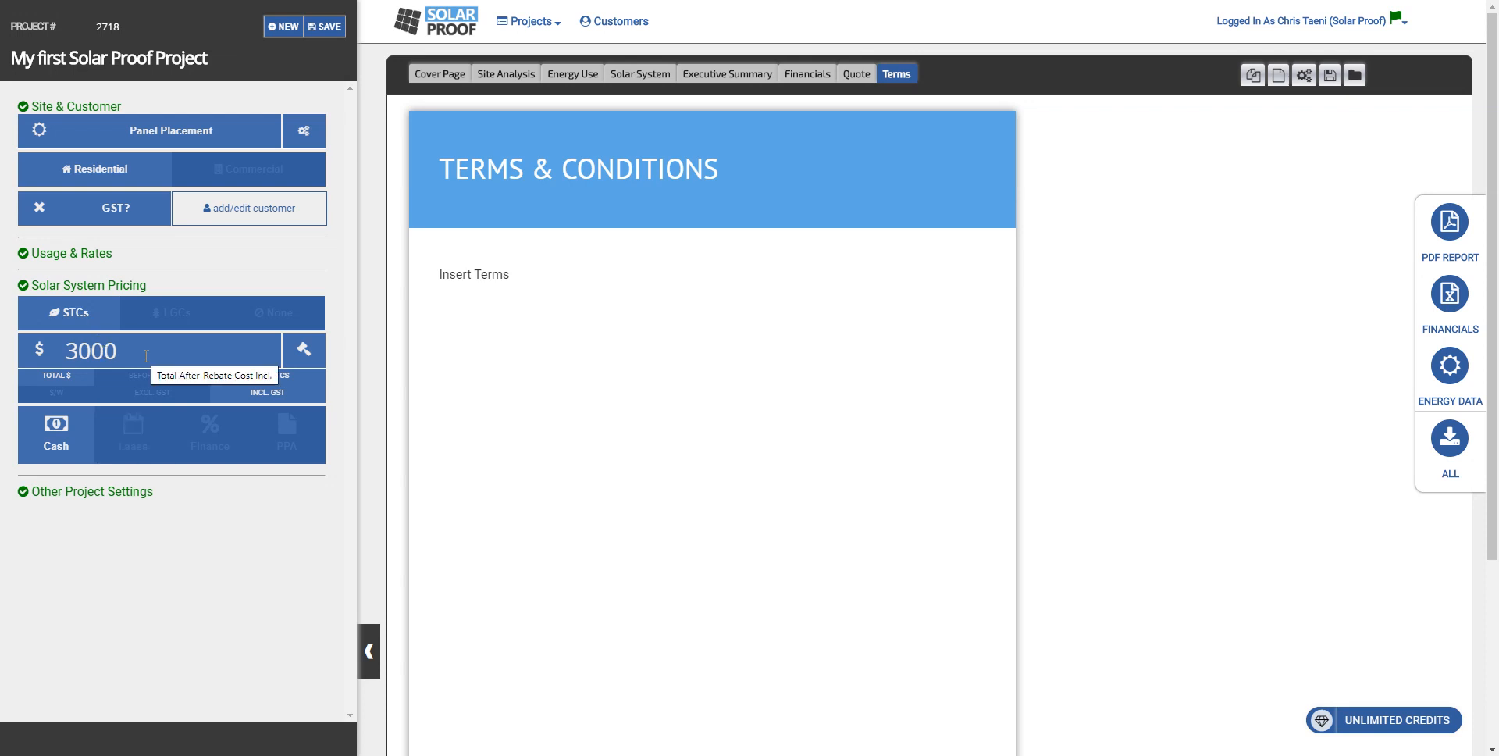
{"action": "left_click", "coordinate": [78, 313]}
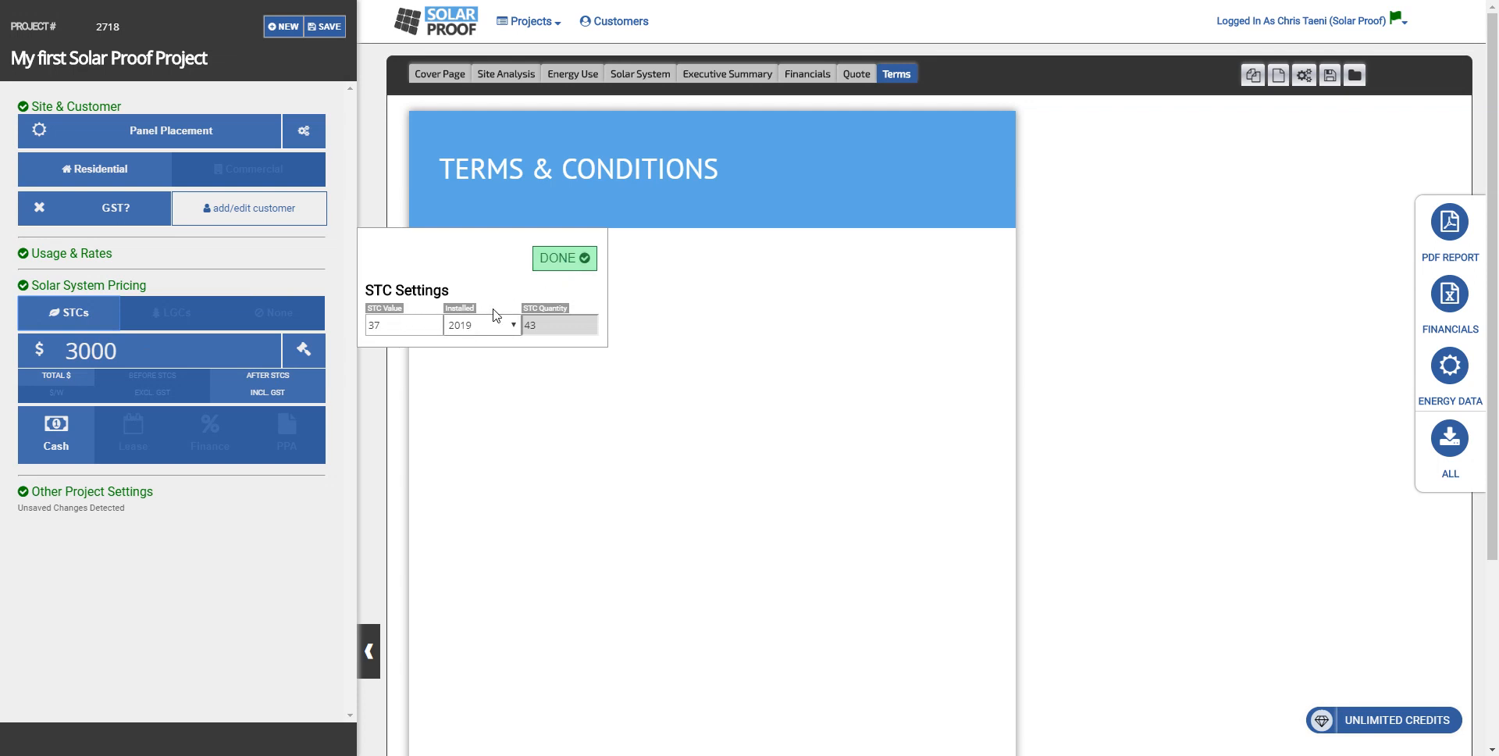
{"action": "left_click", "coordinate": [563, 258]}
Step: Check the other project settings and the additional site settings for solar data source, racking, export limitation and shading
{"action": "left_click", "coordinate": [102, 491]}
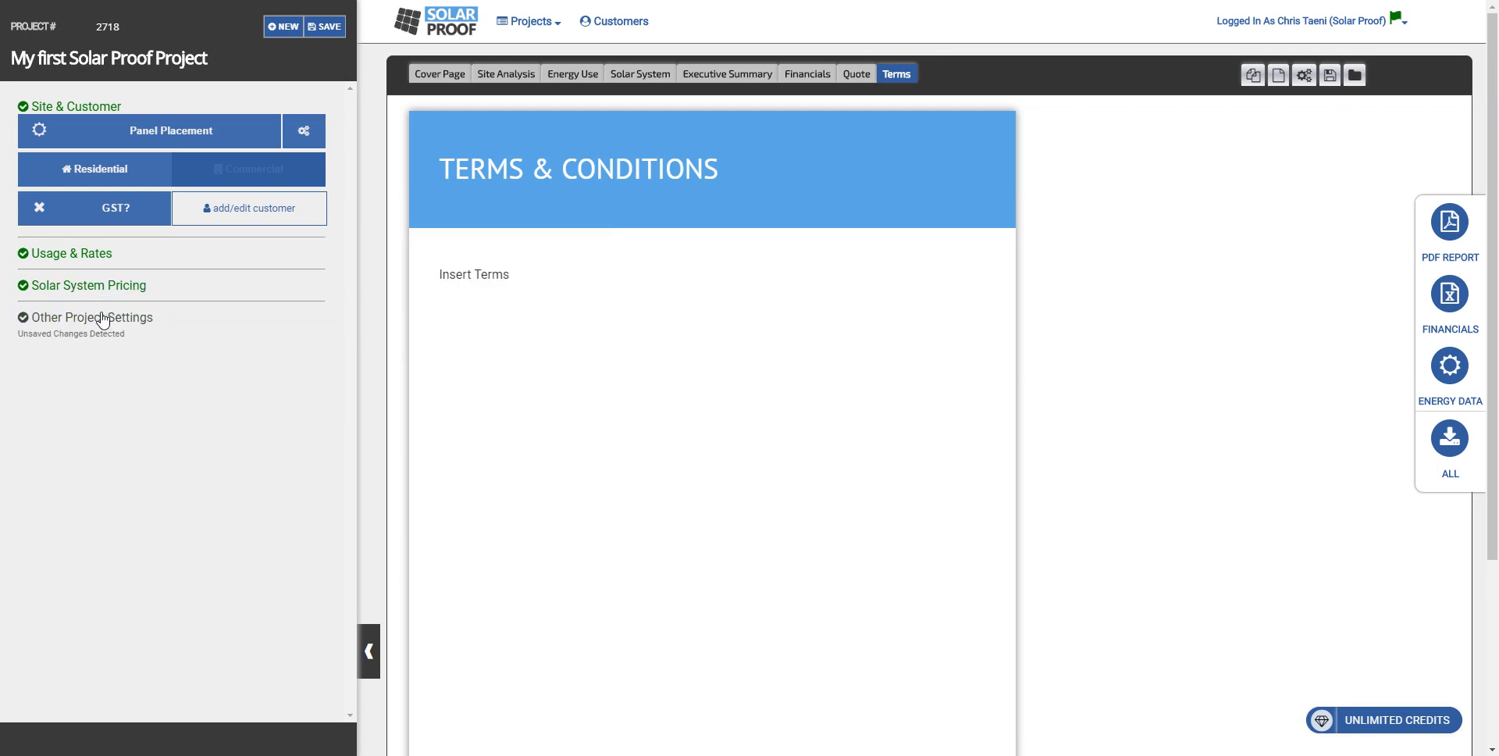
{"action": "left_click", "coordinate": [104, 320]}
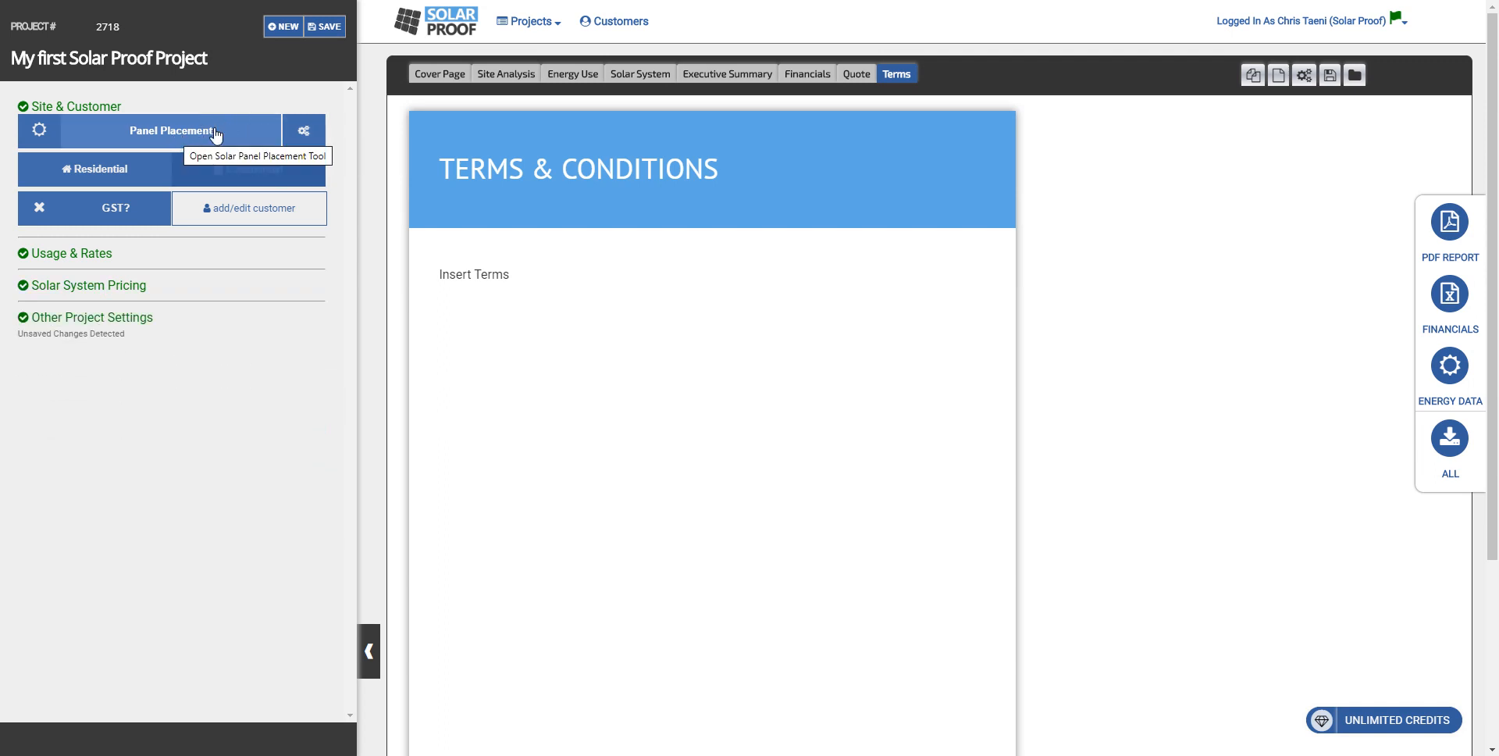
{"action": "left_click", "coordinate": [305, 130]}
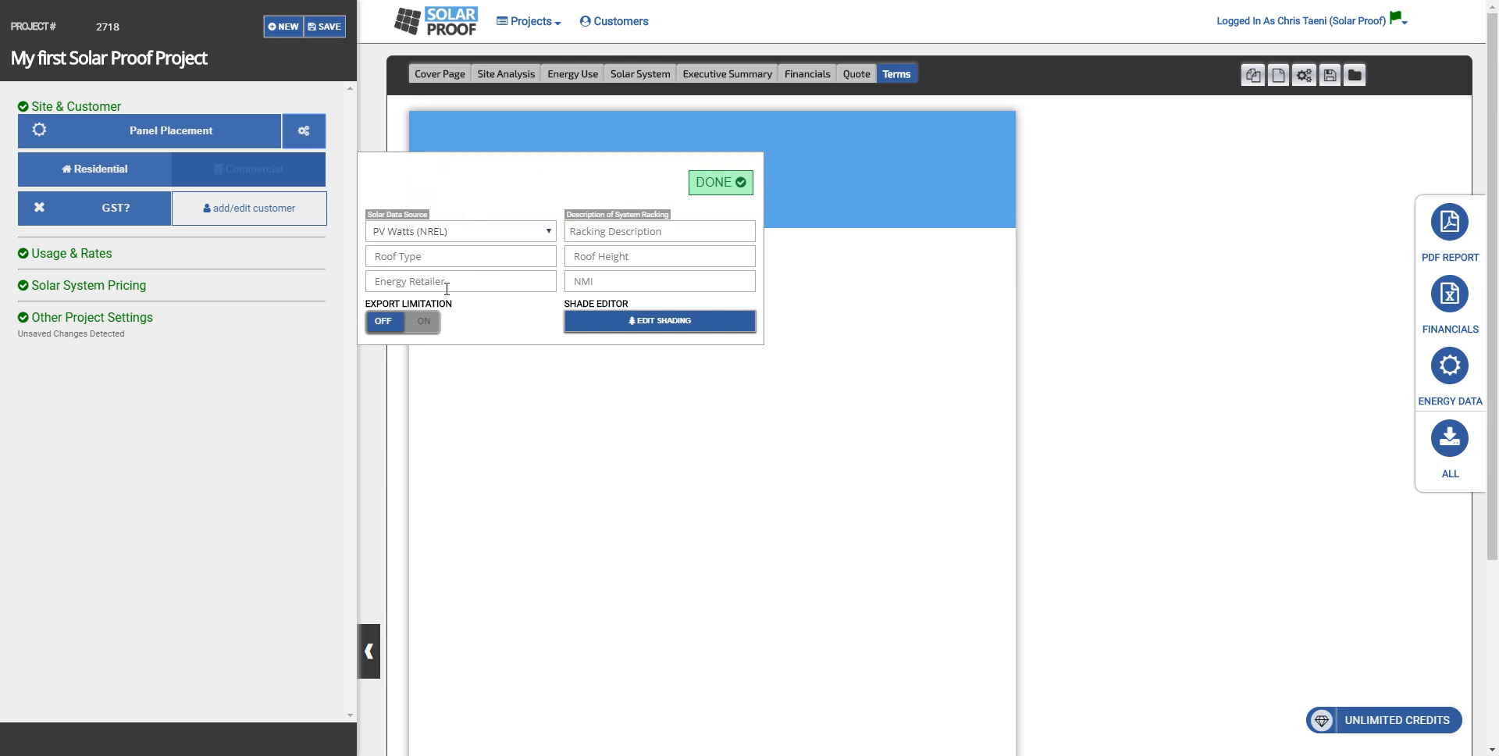
{"action": "left_click", "coordinate": [734, 182]}
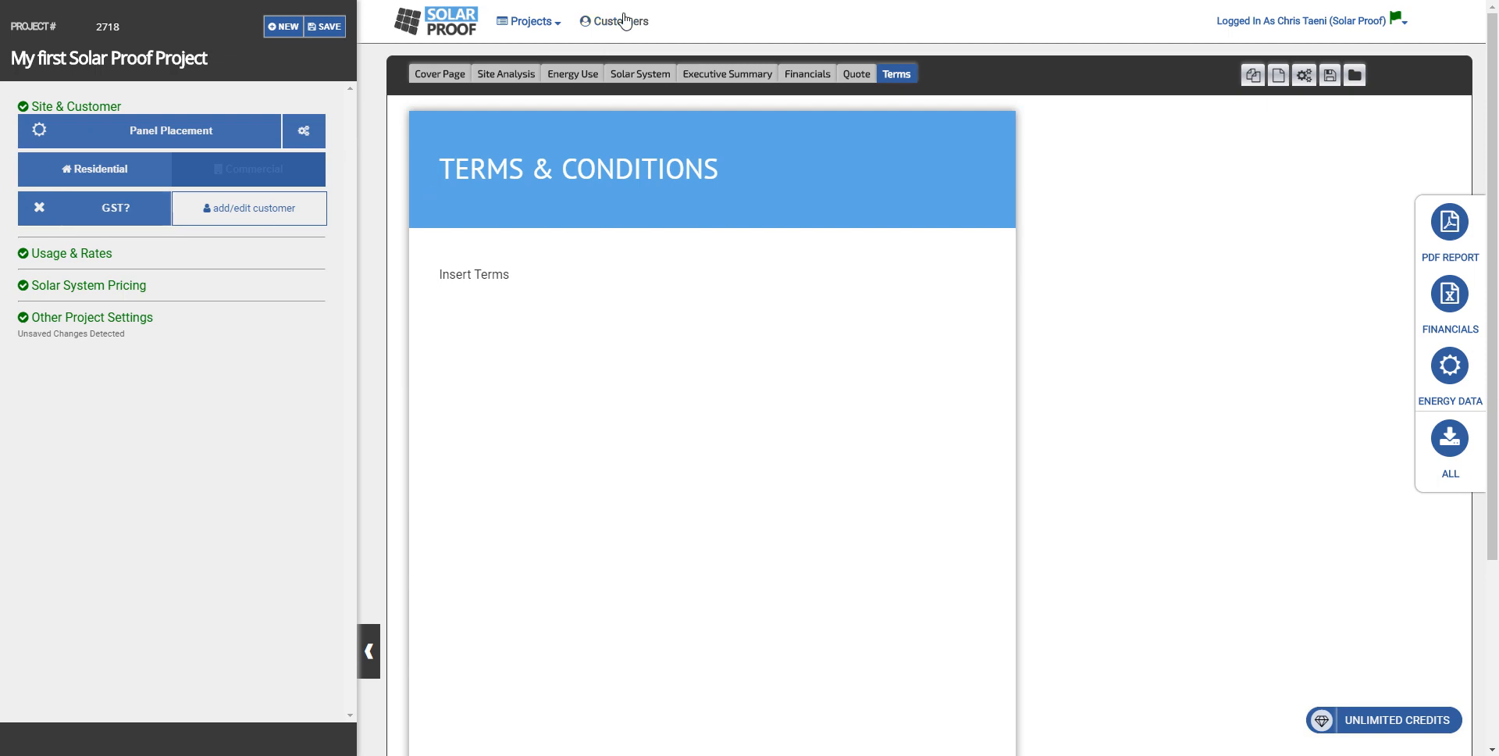
Step: Review the proposal's Cover Page down to its investment summary
{"action": "left_click", "coordinate": [467, 74]}
{"action": "scroll", "coordinate": [1062, 218], "scroll_direction": "down", "scroll_amount": 3}
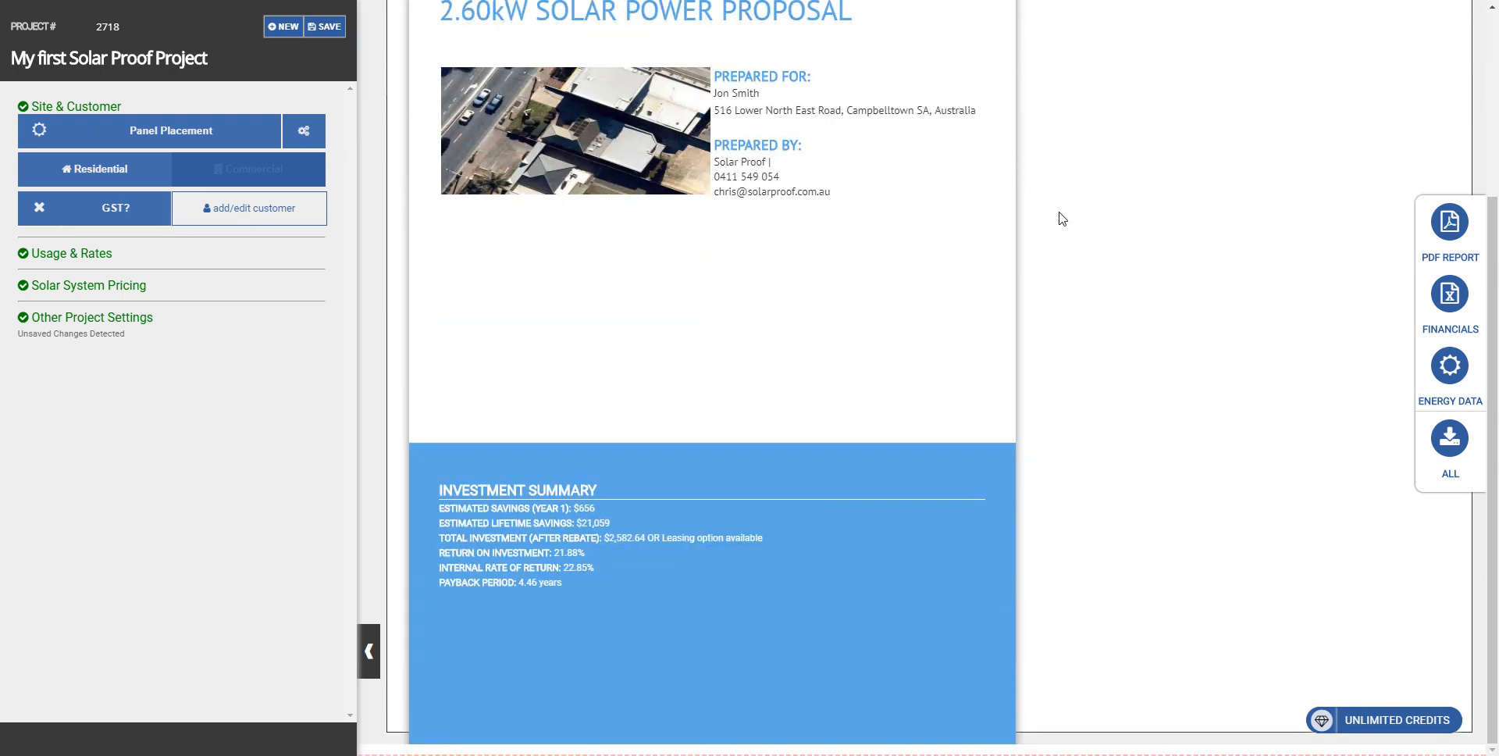
{"action": "scroll", "coordinate": [1059, 218], "scroll_direction": "up", "scroll_amount": 3}
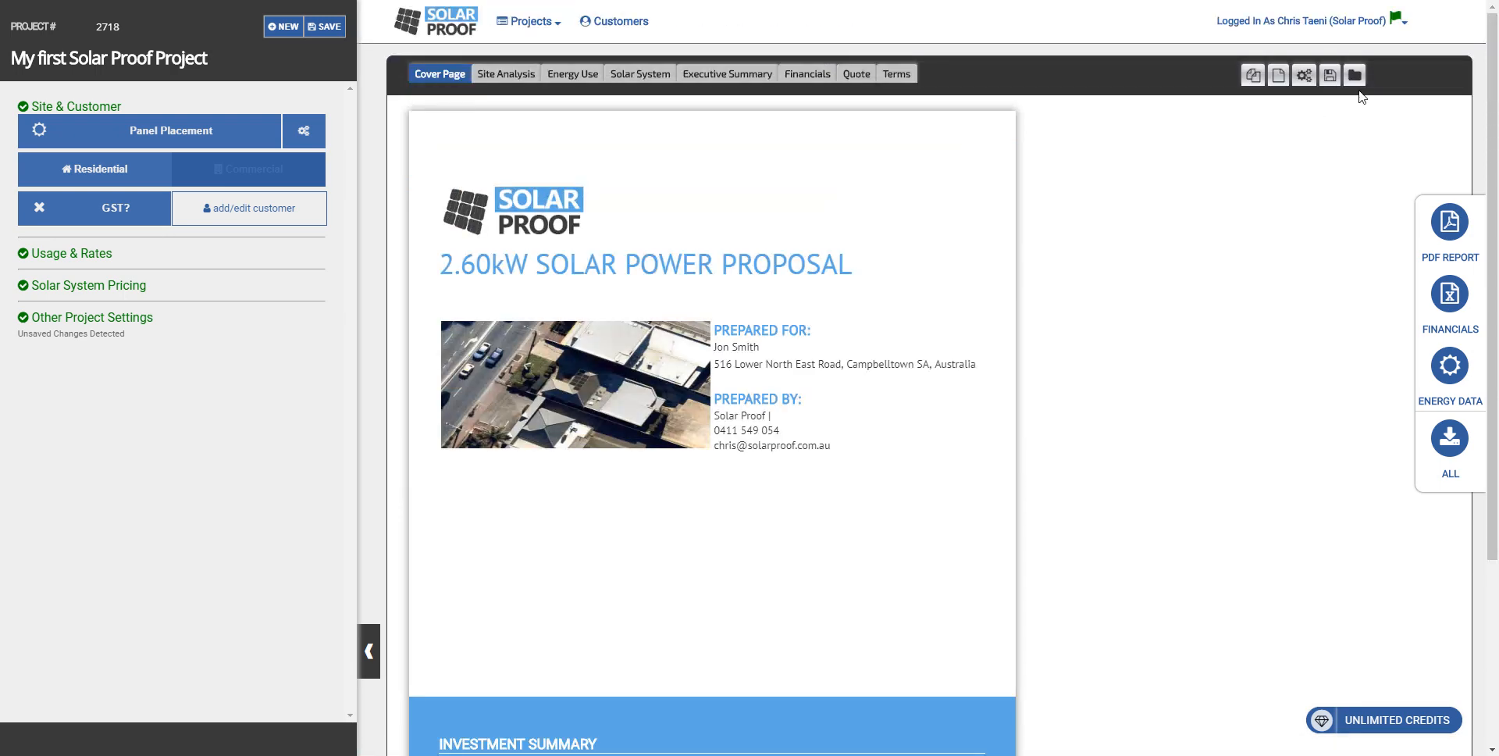
Step: Apply the second single-page system summary template with the solar panel background to the proposal
{"action": "left_click", "coordinate": [1356, 78]}
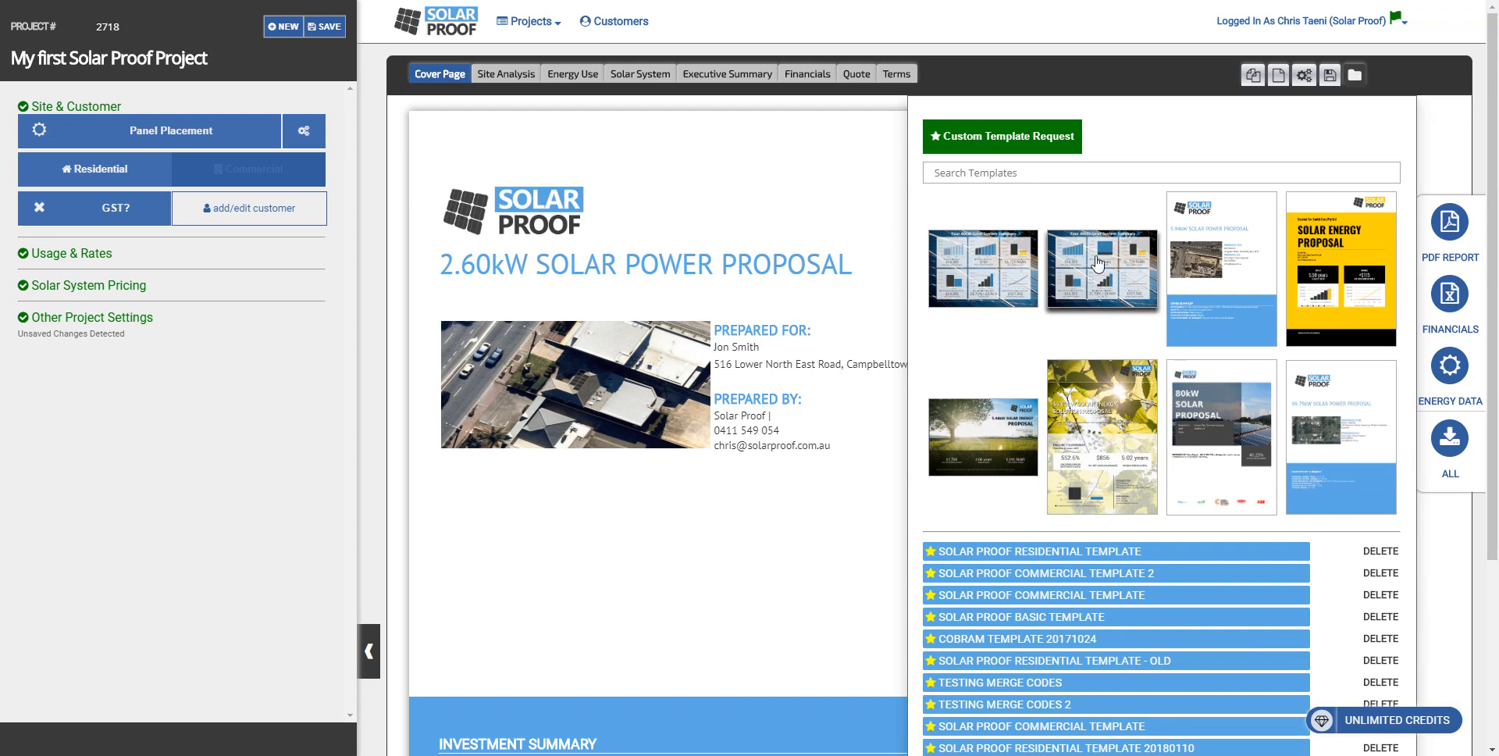
{"action": "left_click", "coordinate": [1075, 288]}
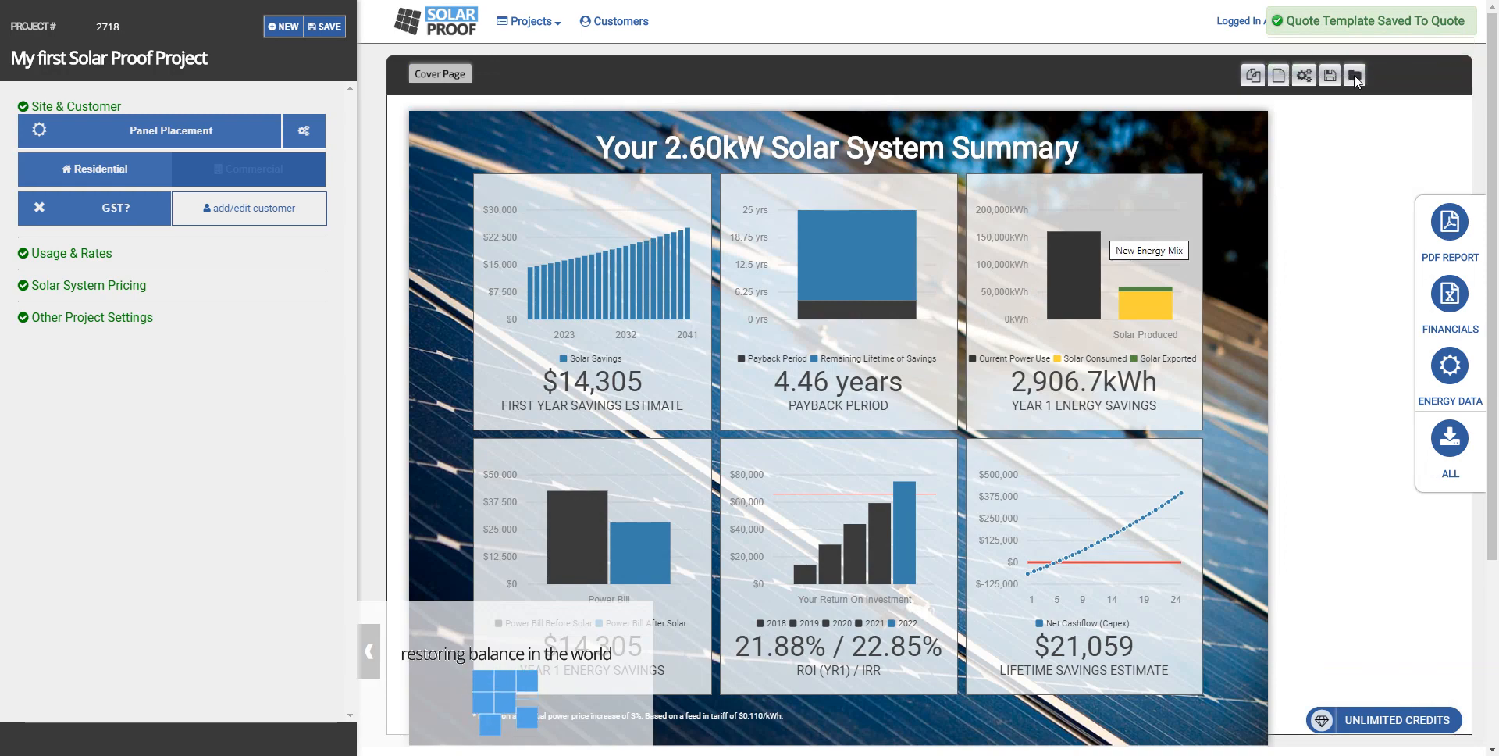
Step: Browse the proposal templates and apply the landscape one with the tree in a sunlit green field
{"action": "left_click", "coordinate": [1354, 76]}
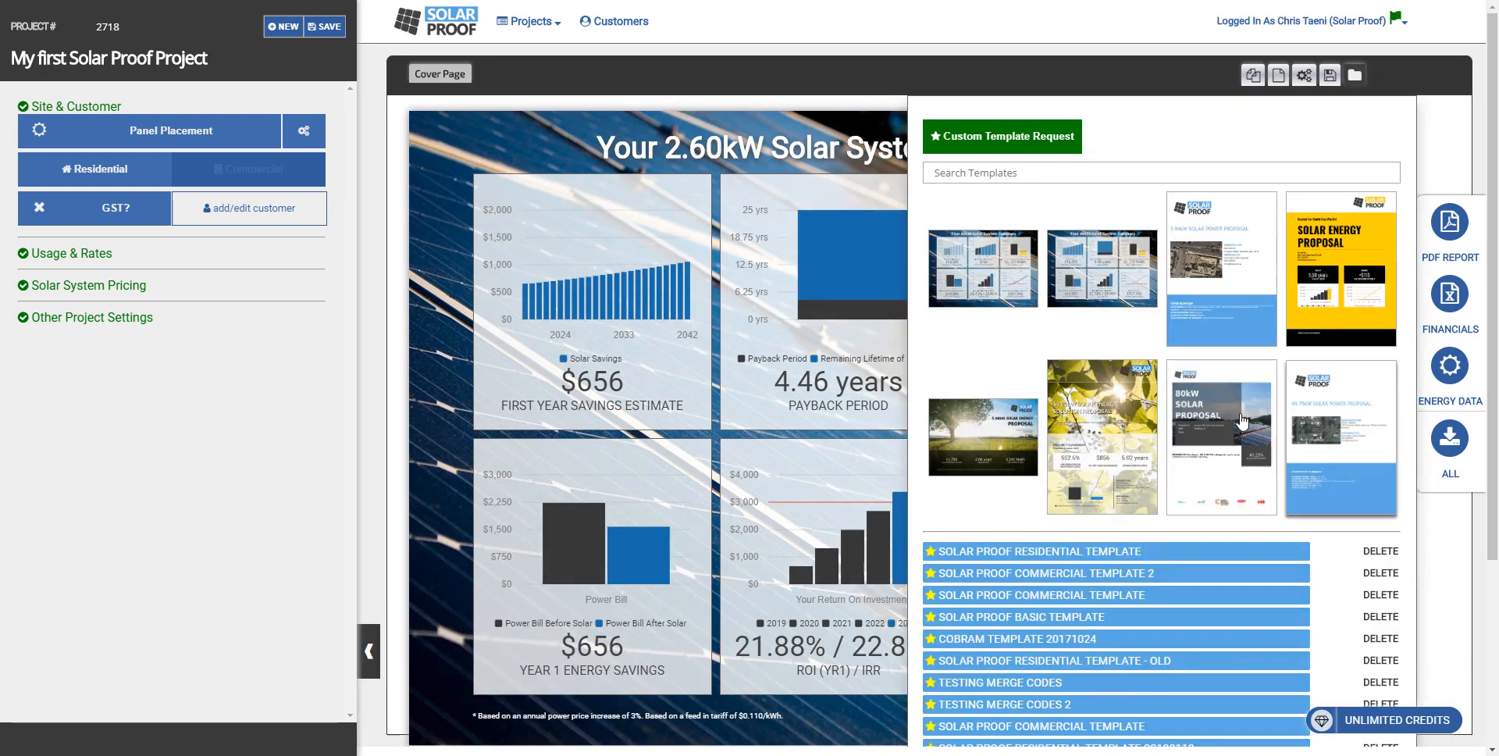
{"action": "scroll", "coordinate": [1163, 472], "scroll_direction": "down", "scroll_amount": 1}
{"action": "scroll", "coordinate": [1163, 472], "scroll_direction": "down", "scroll_amount": 2}
{"action": "scroll", "coordinate": [1054, 437], "scroll_direction": "up", "scroll_amount": 3}
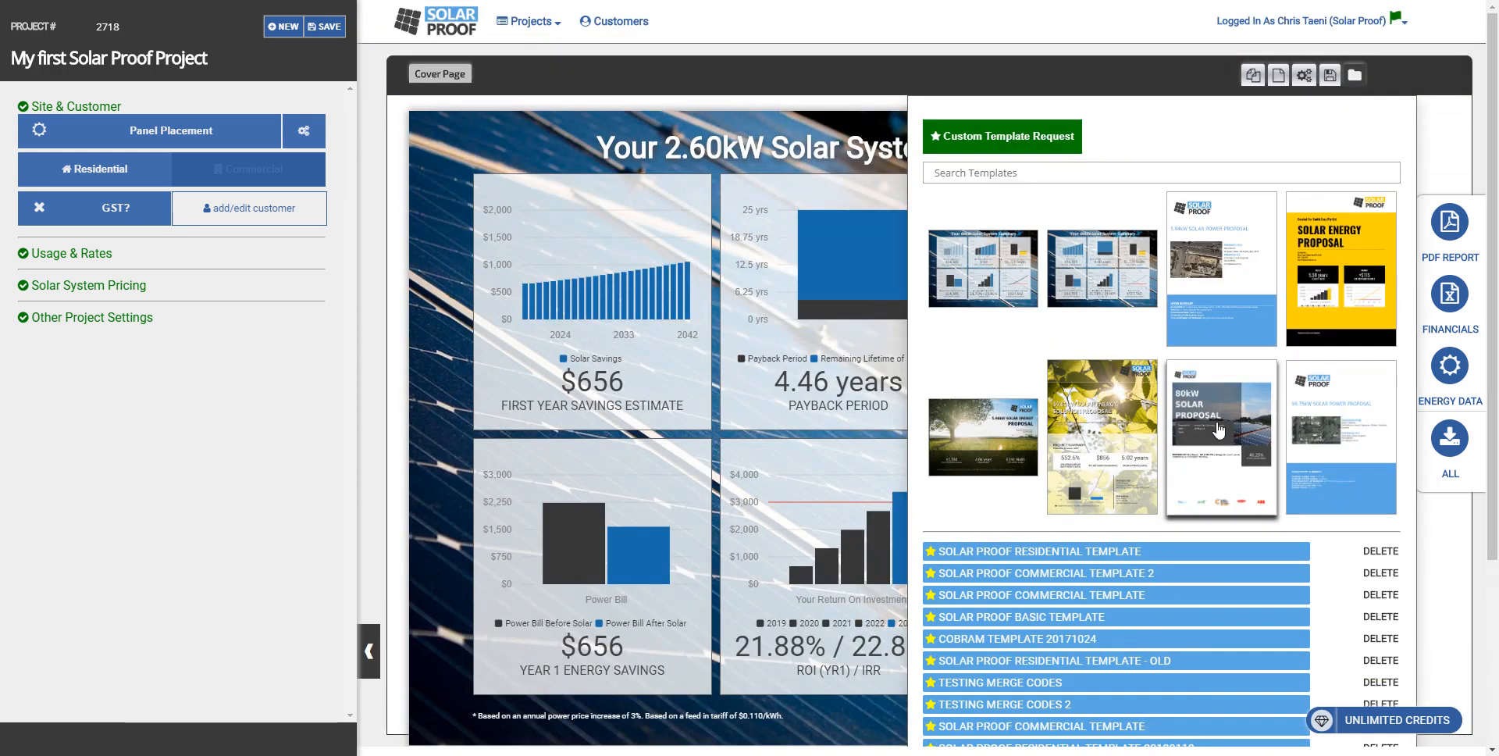
{"action": "left_click", "coordinate": [1013, 418]}
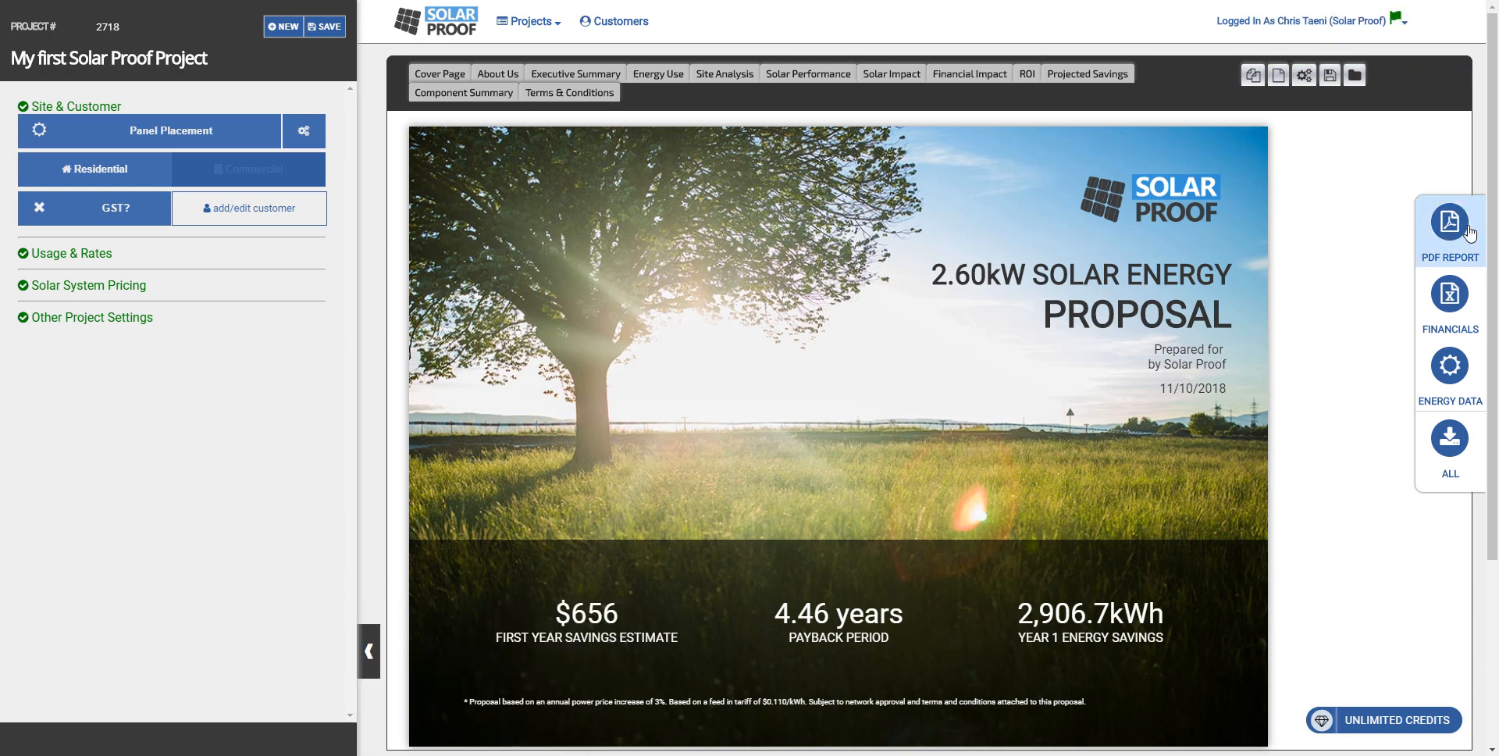
Step: Review the new template's Energy Use, Solar Performance, Solar Impact and Financial Impact pages
{"action": "left_click", "coordinate": [656, 78]}
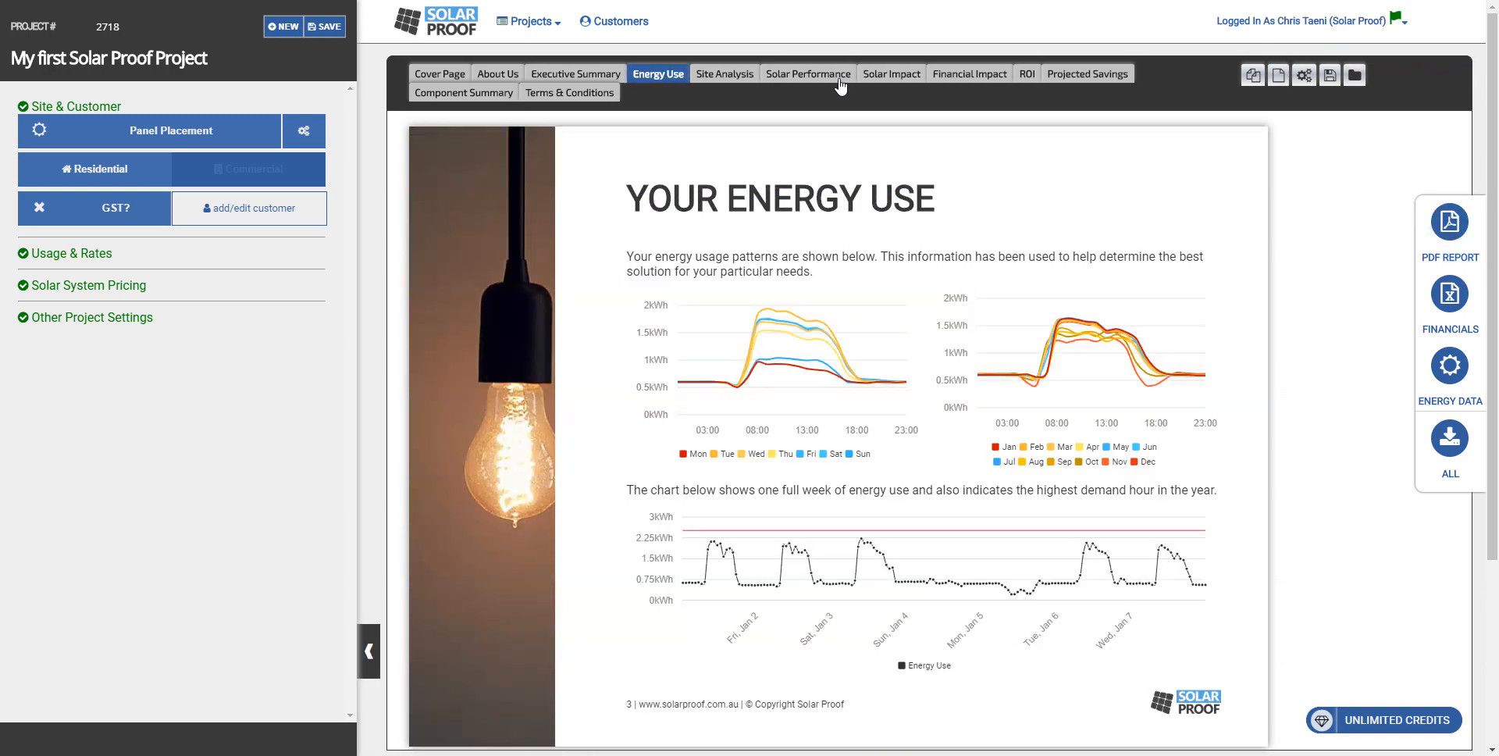
{"action": "left_click", "coordinate": [808, 76]}
{"action": "left_click", "coordinate": [894, 76]}
{"action": "left_click", "coordinate": [969, 74]}
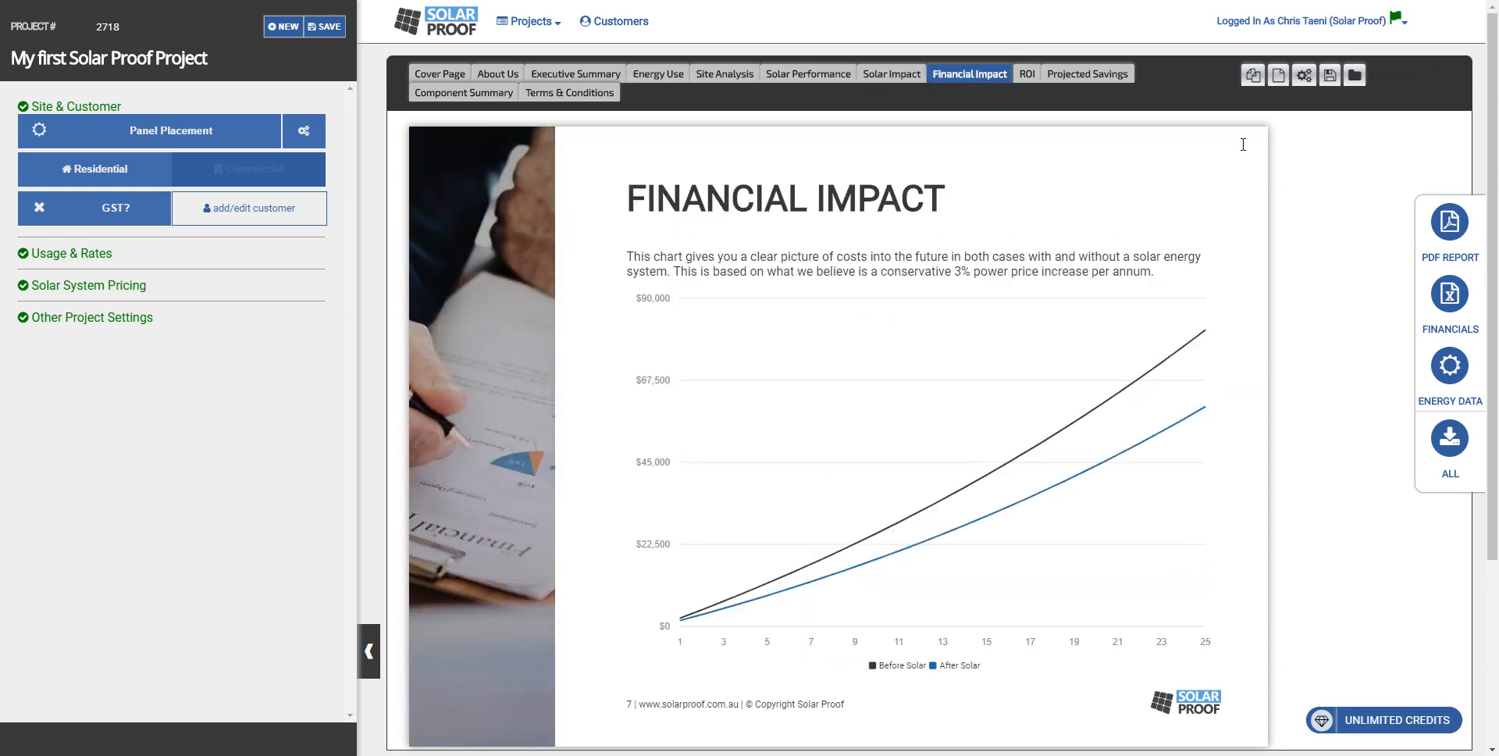